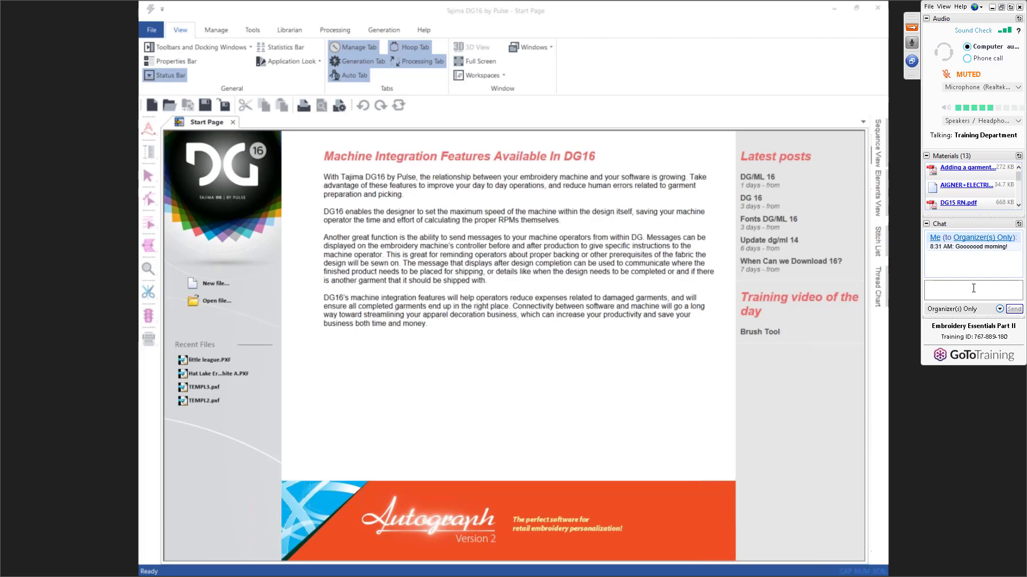
# Raise the speaker volume and send the chat reply 'No'
pyautogui.press('XF86AudioLowerVolume')
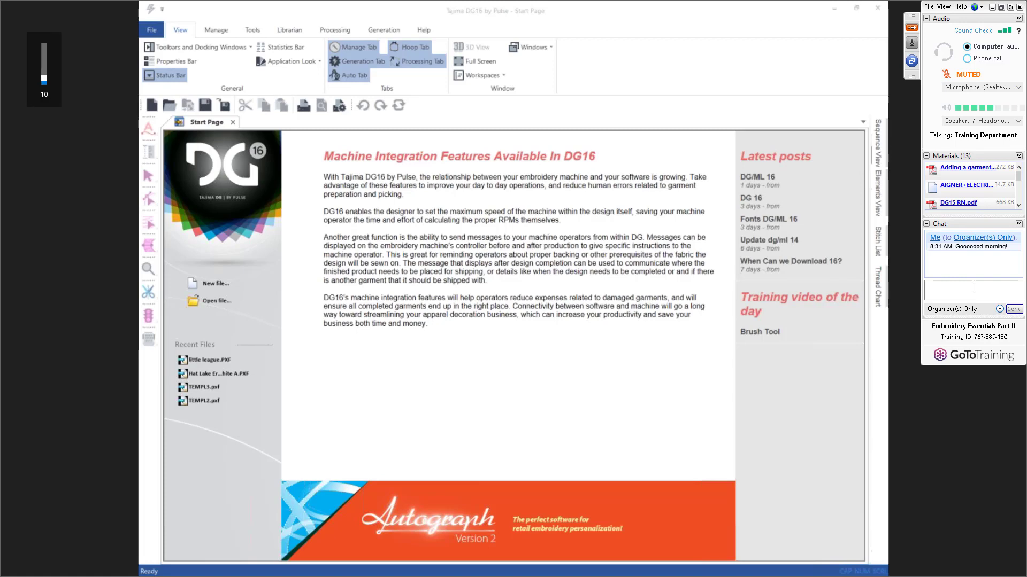
pyautogui.press('XF86AudioRaiseVolume')
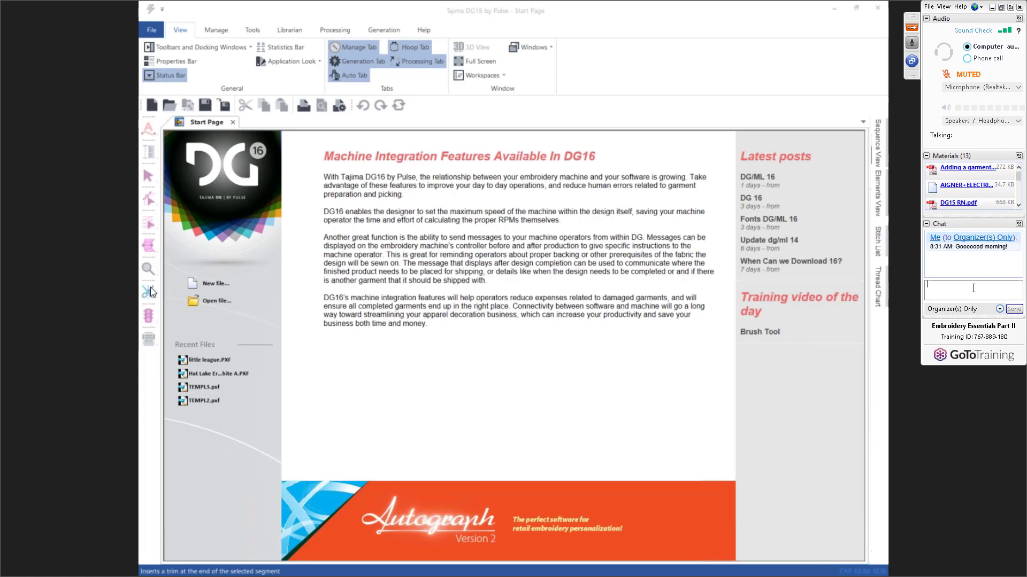
pyautogui.write('No')
pyautogui.press('Return')
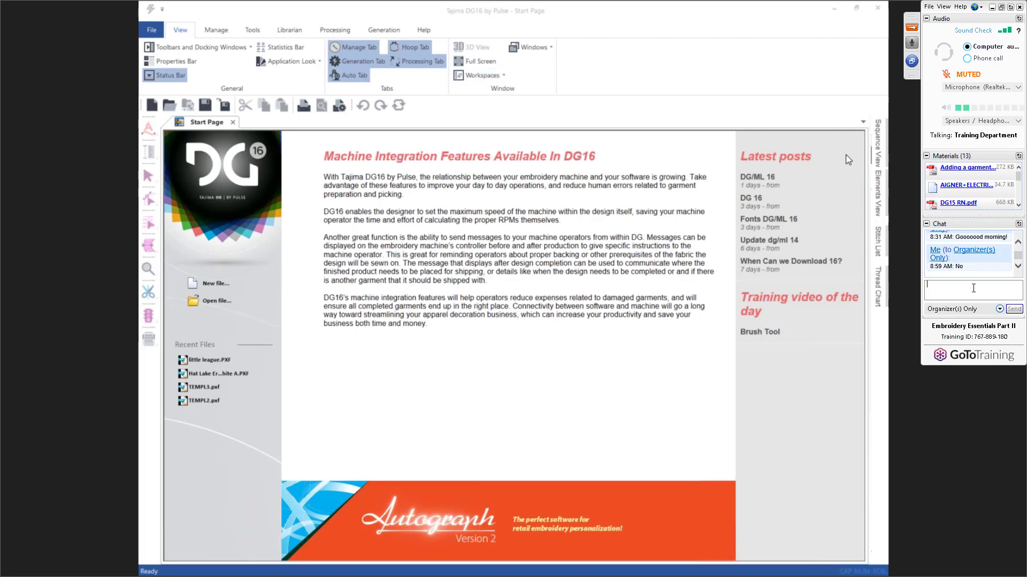
# Restore the default workspace, restart DG16 and cancel the PulseCloud sign-in
pyautogui.click(879, 143)
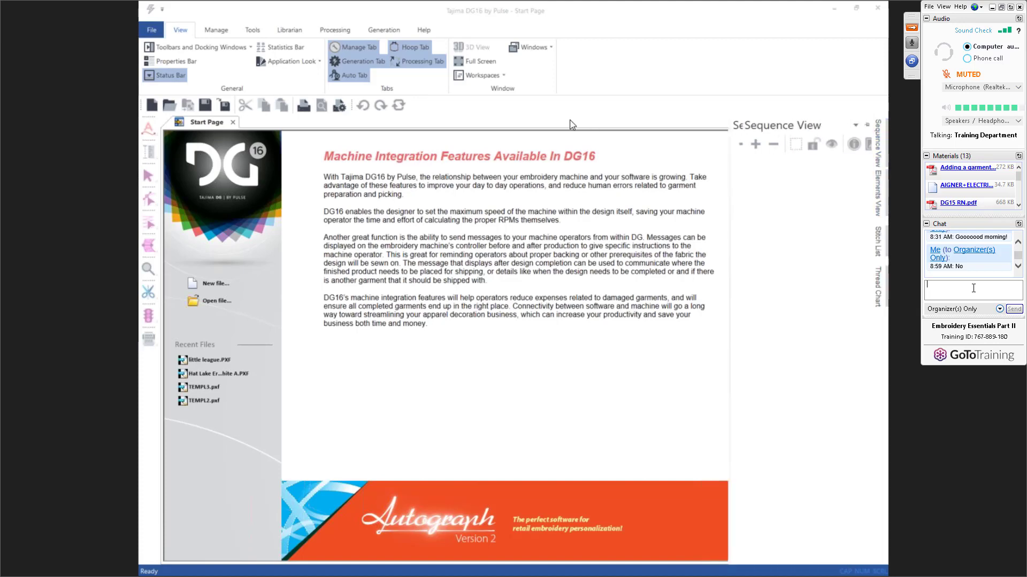
pyautogui.click(251, 30)
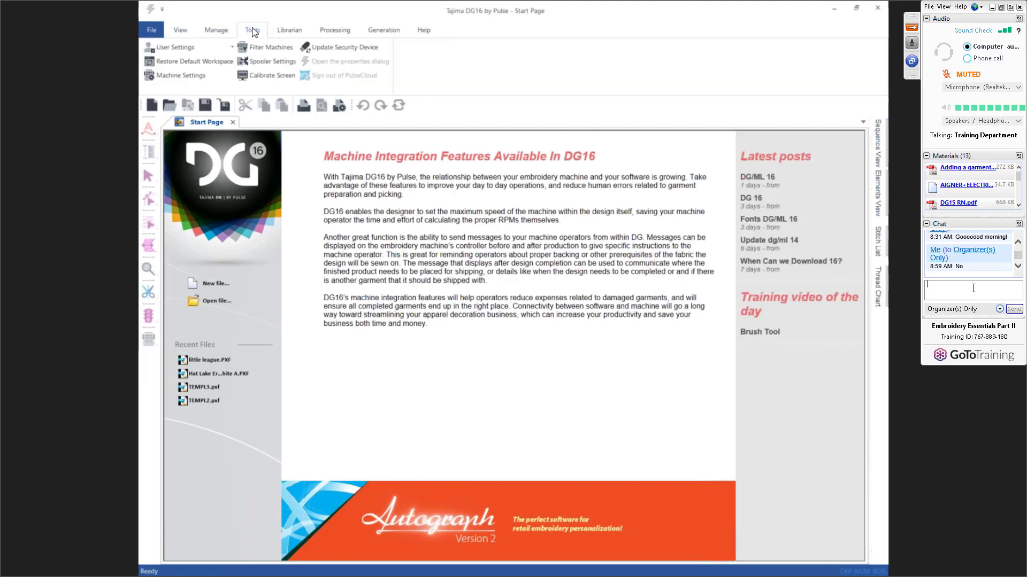
pyautogui.click(213, 62)
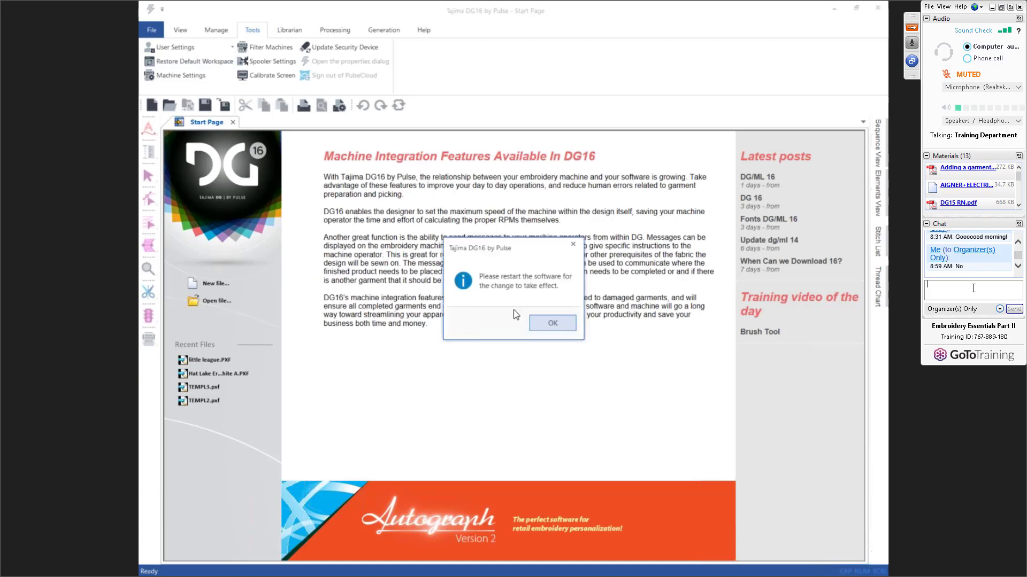
pyautogui.click(547, 322)
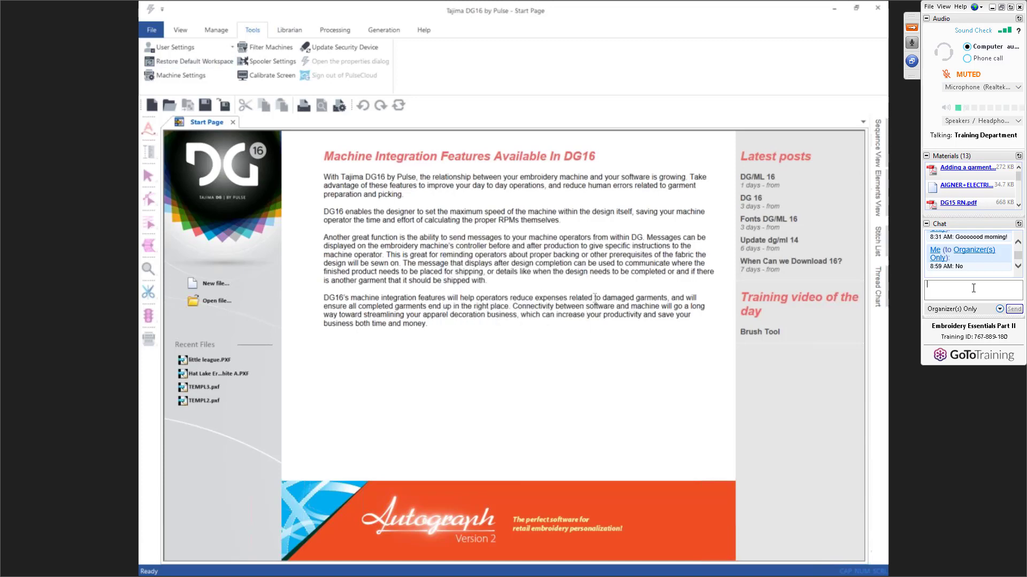
pyautogui.click(883, 10)
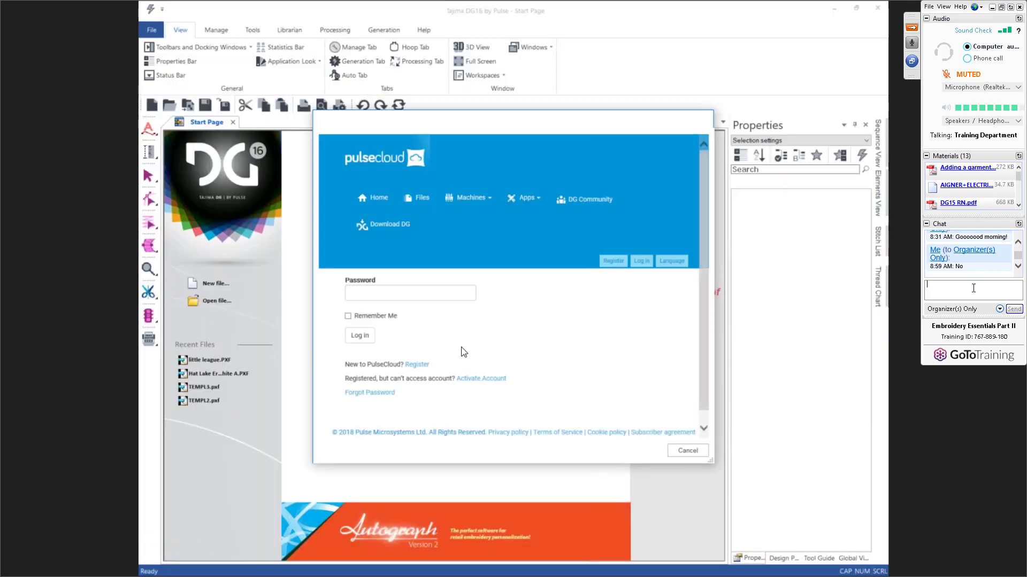
pyautogui.click(688, 450)
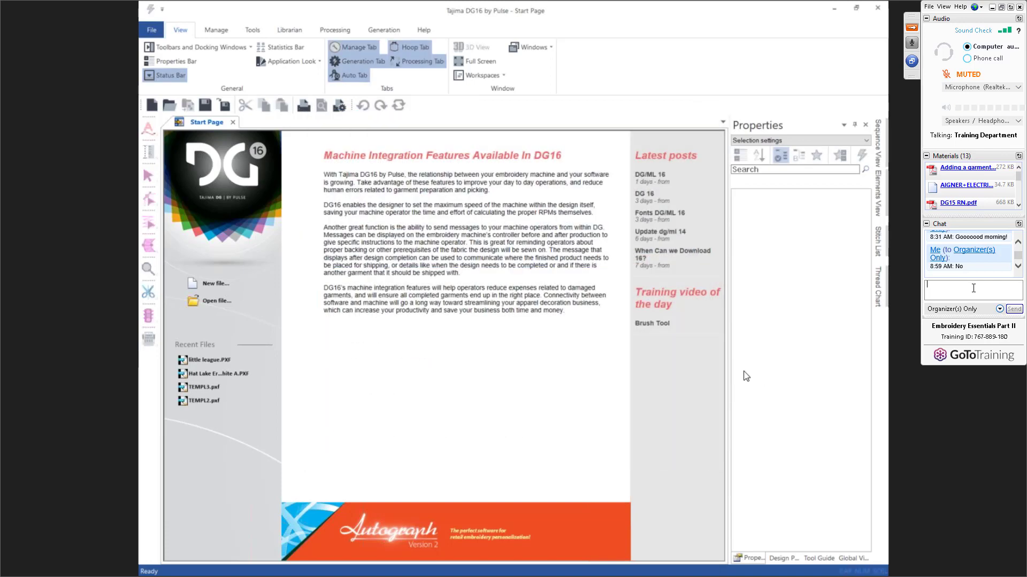
# Create a new design and set units to Imperial (inch), Inches, and stitches per inch
pyautogui.click(150, 111)
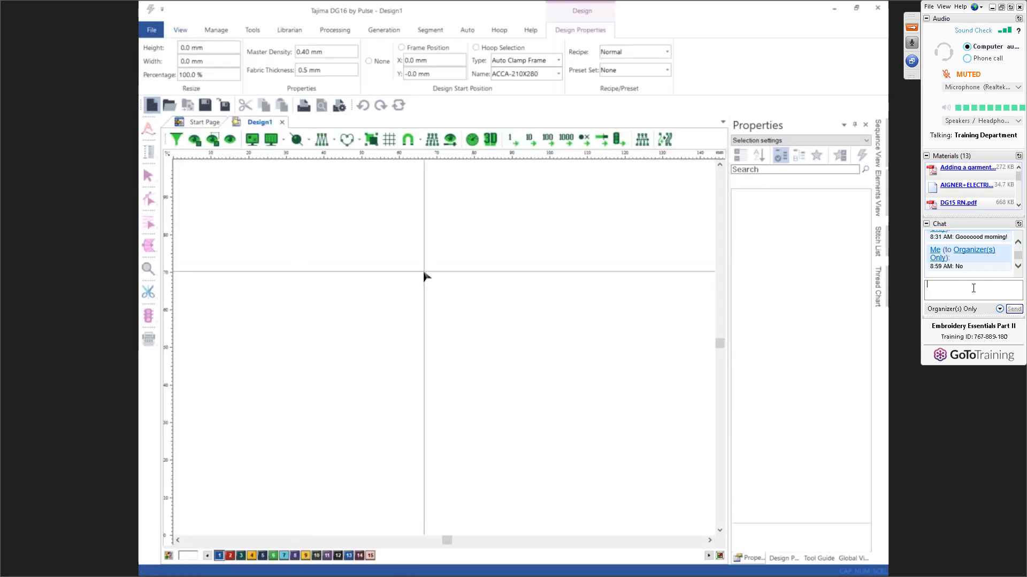
pyautogui.click(252, 31)
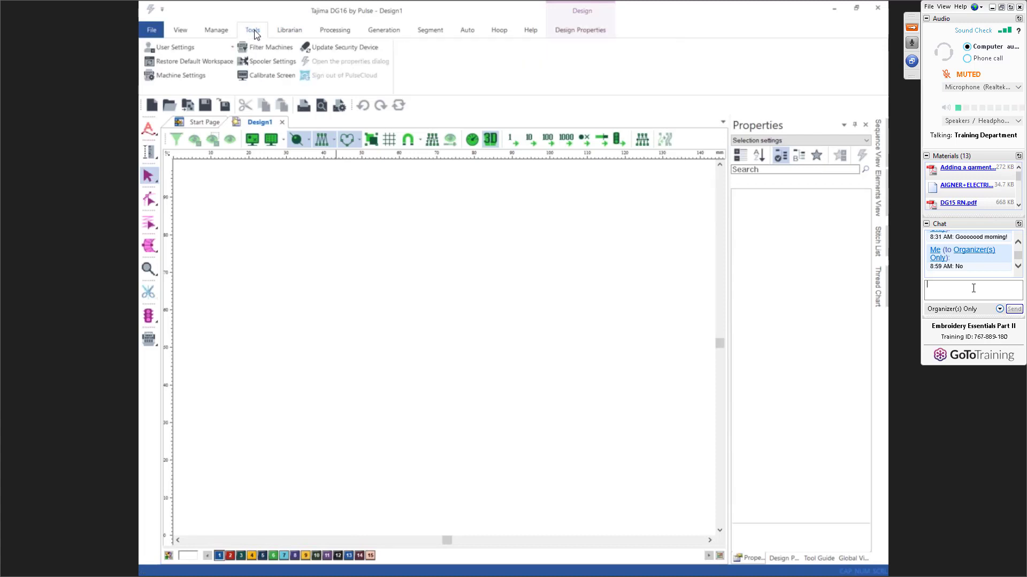
pyautogui.click(206, 51)
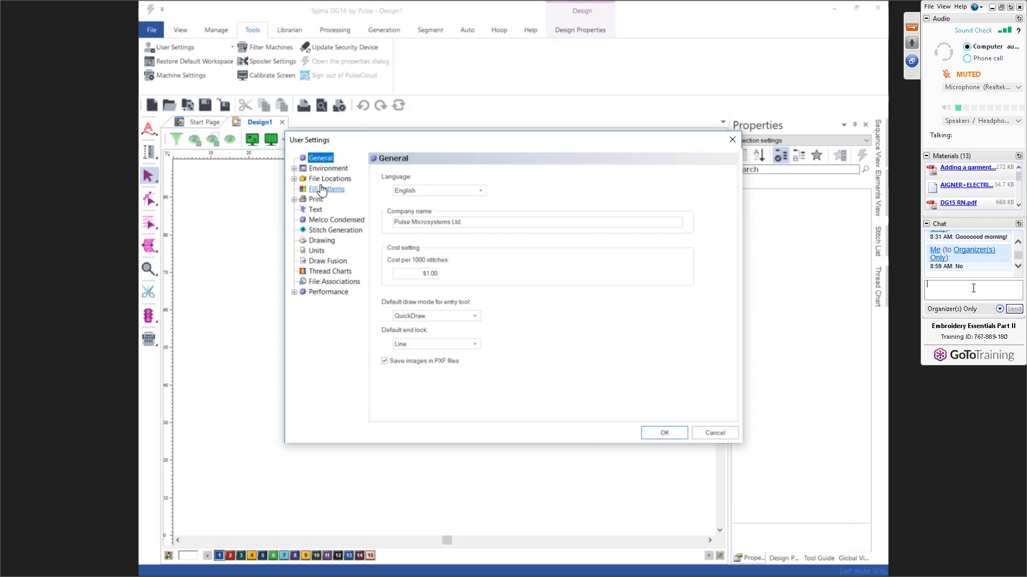
pyautogui.click(322, 254)
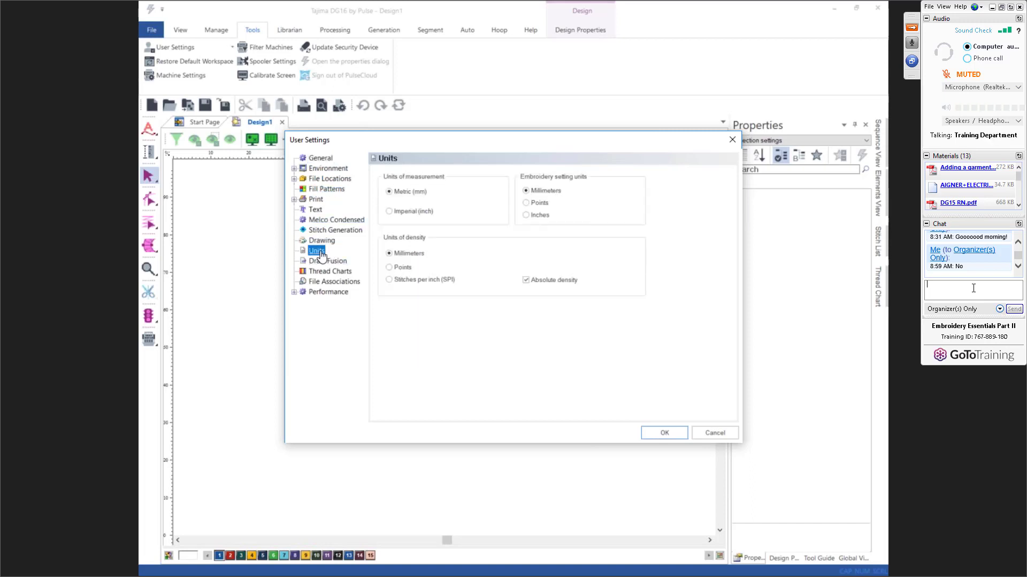
pyautogui.click(390, 213)
pyautogui.click(526, 214)
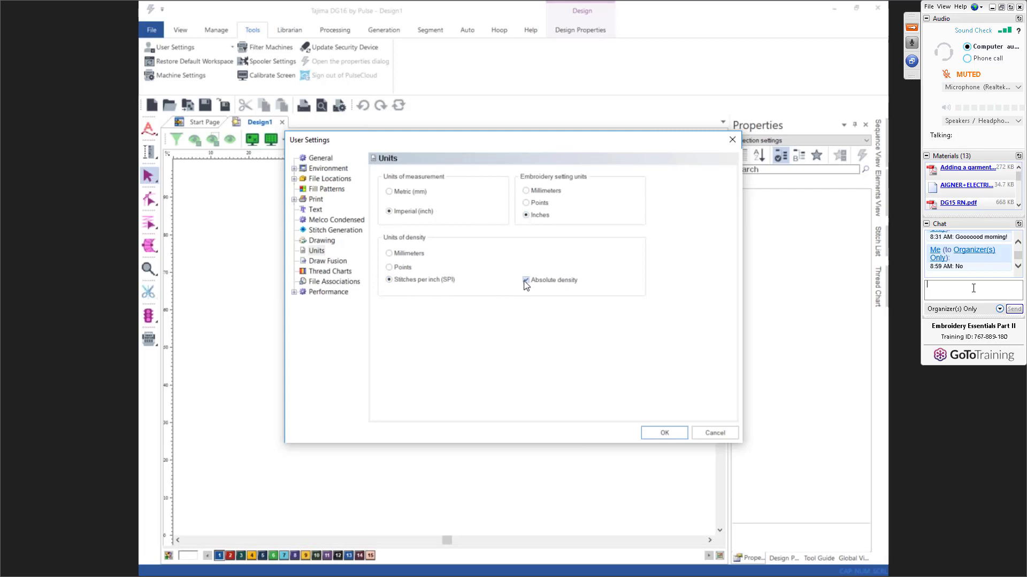
pyautogui.click(658, 435)
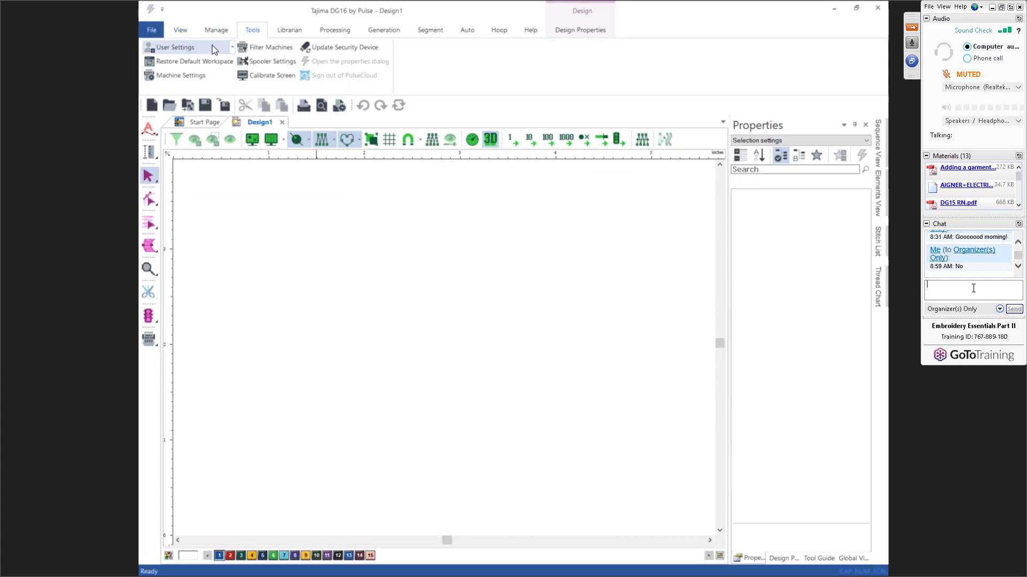
# Review the Display preferences and set the text default bridge rise to 45%
pyautogui.click(166, 47)
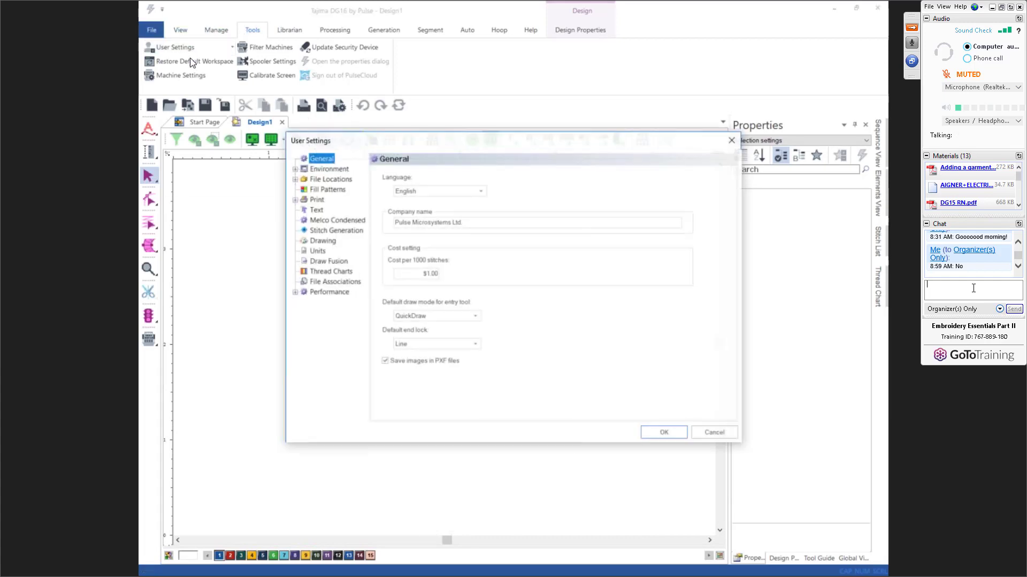
pyautogui.click(294, 169)
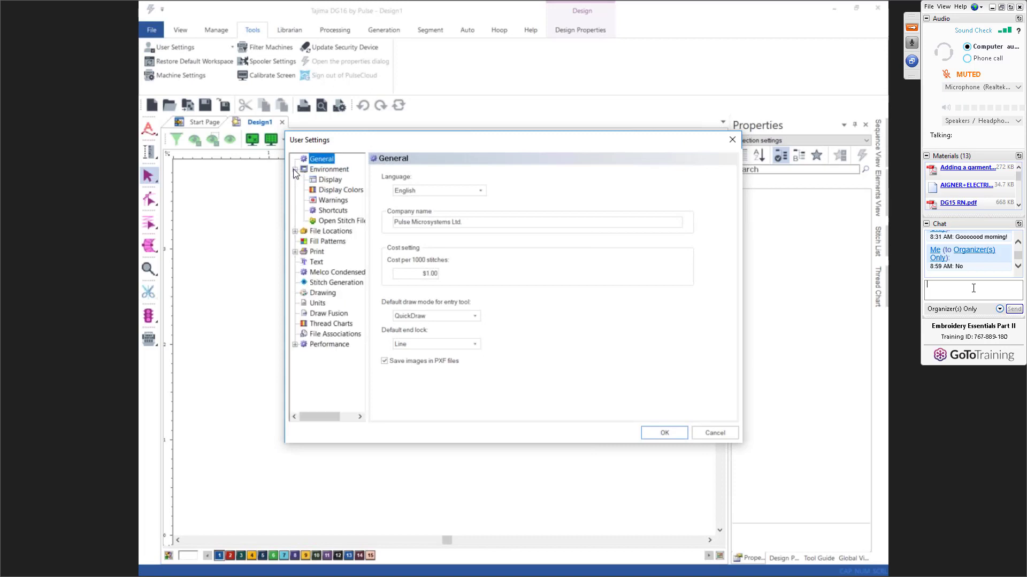
pyautogui.click(330, 180)
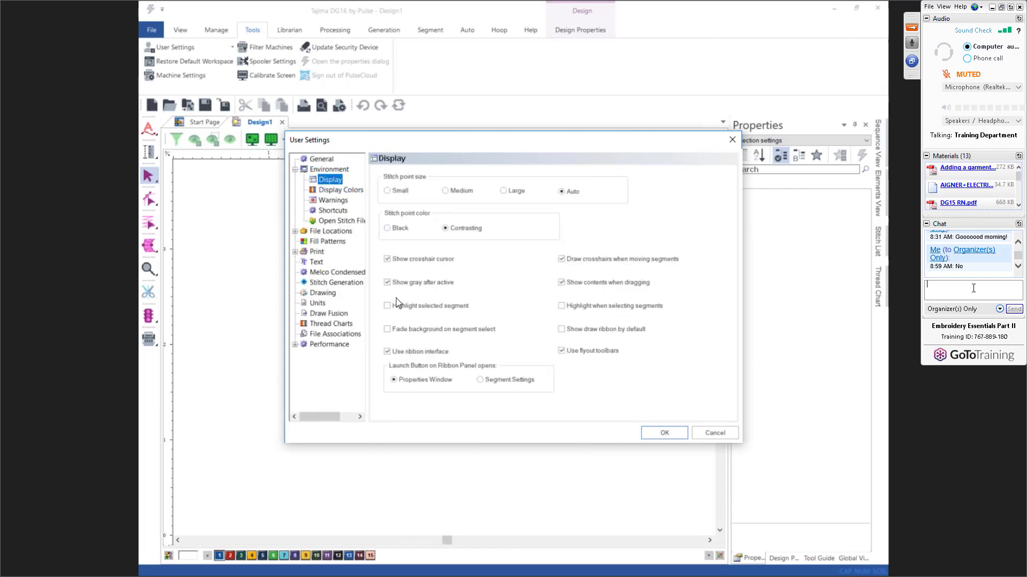
pyautogui.click(316, 262)
pyautogui.click(394, 229)
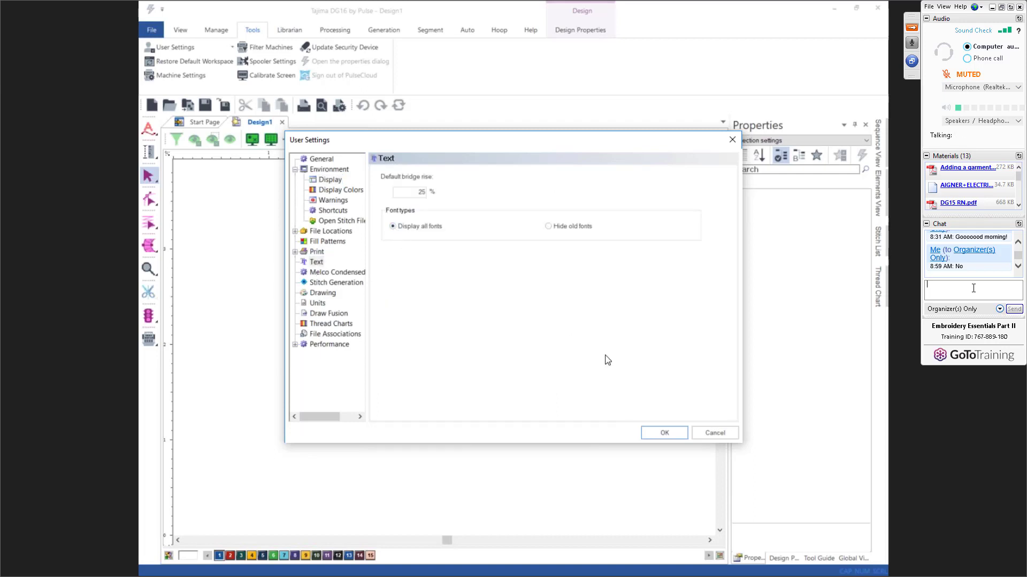
pyautogui.doubleClick(439, 193)
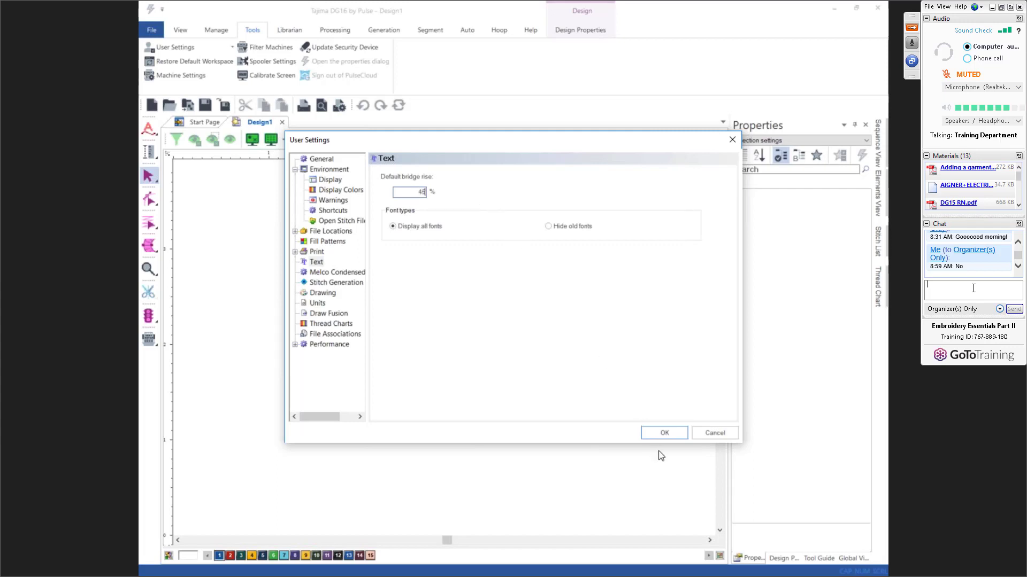
pyautogui.click(664, 432)
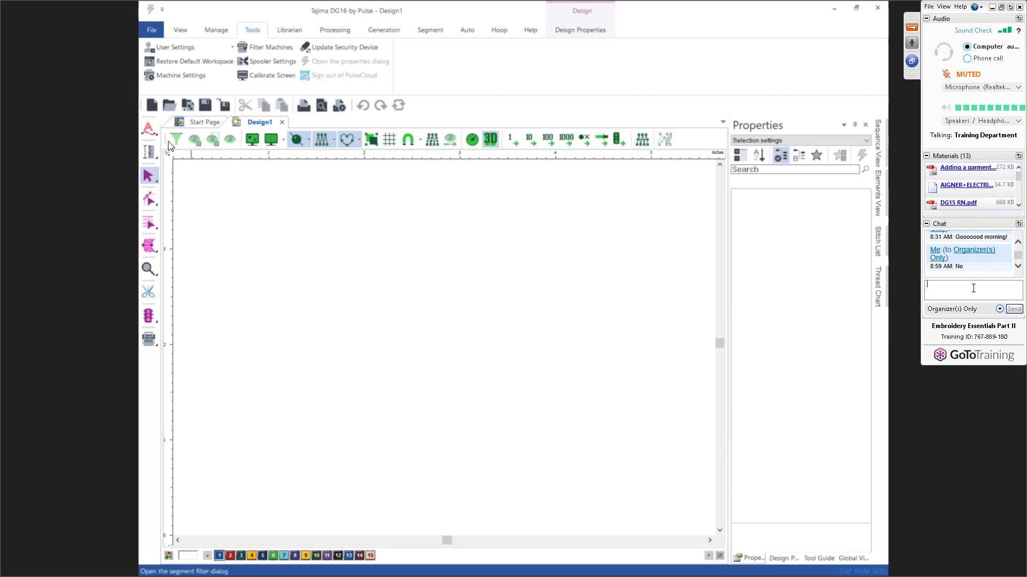
pyautogui.click(149, 131)
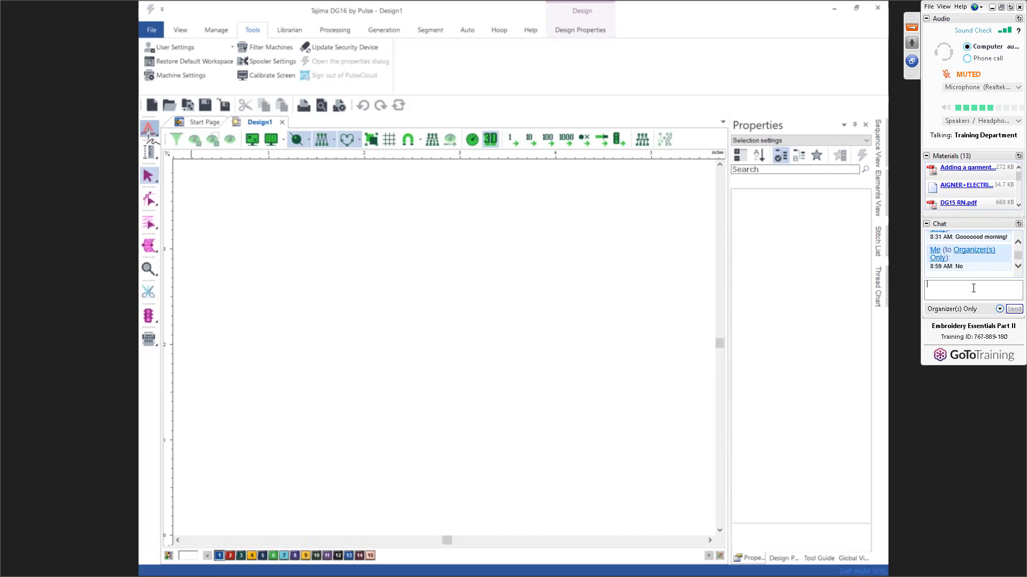
# Add Block New lettering 'NORMAL' on a straight baseline, flat view, zoomed to fit
pyautogui.click(246, 261)
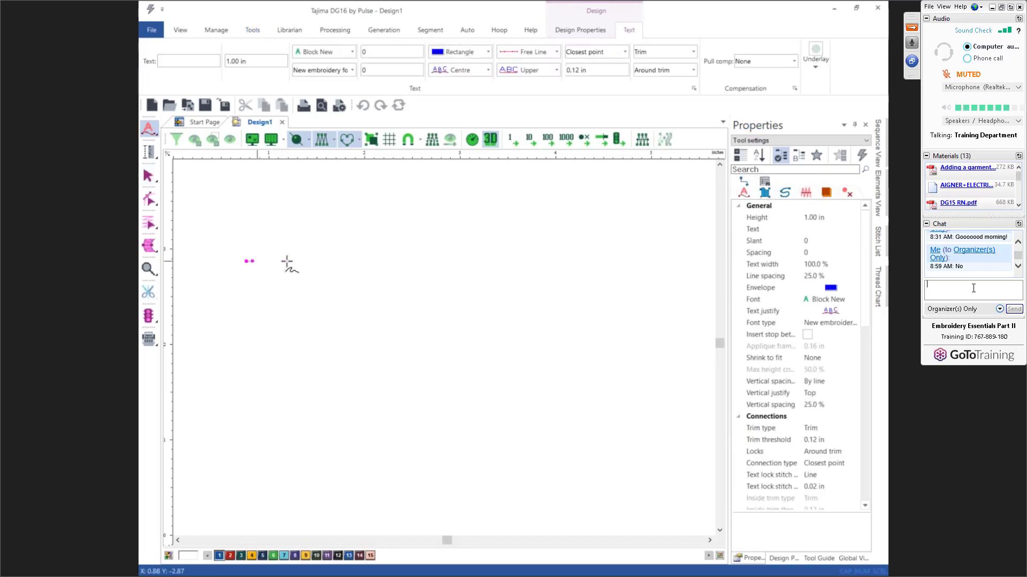
pyautogui.click(638, 262)
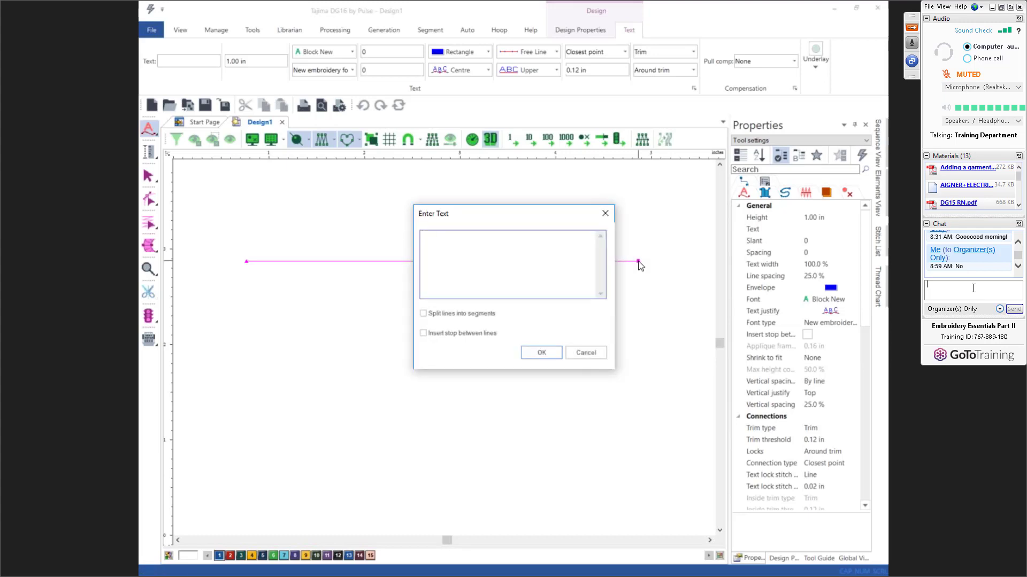
pyautogui.write('NORMAL')
pyautogui.click(542, 348)
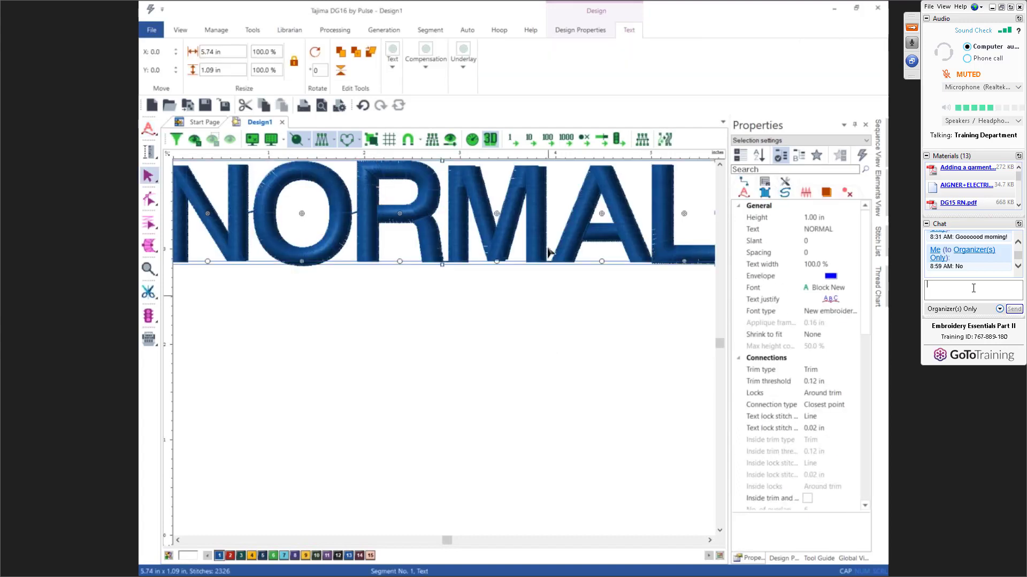
pyautogui.click(491, 141)
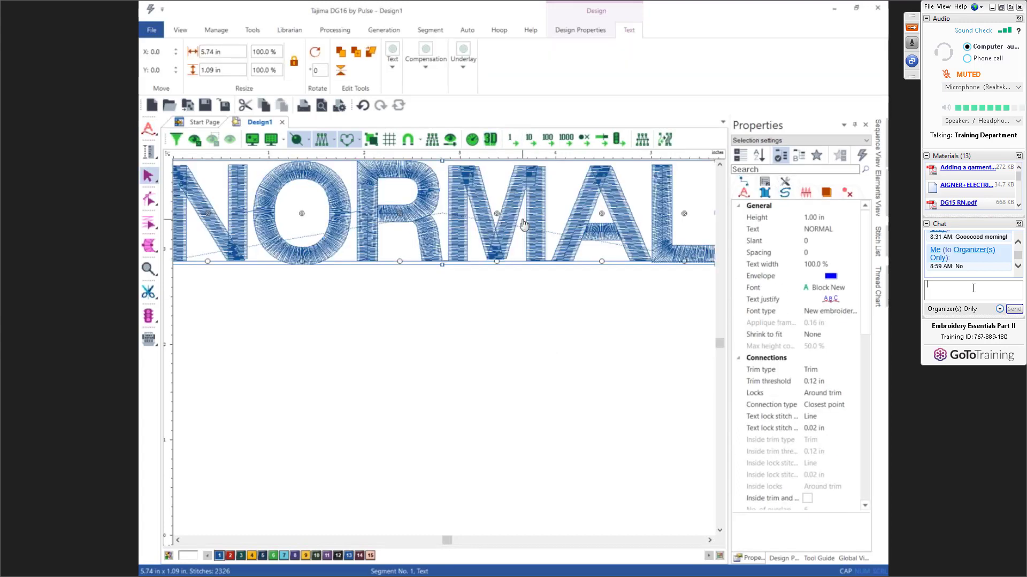
pyautogui.press('1')
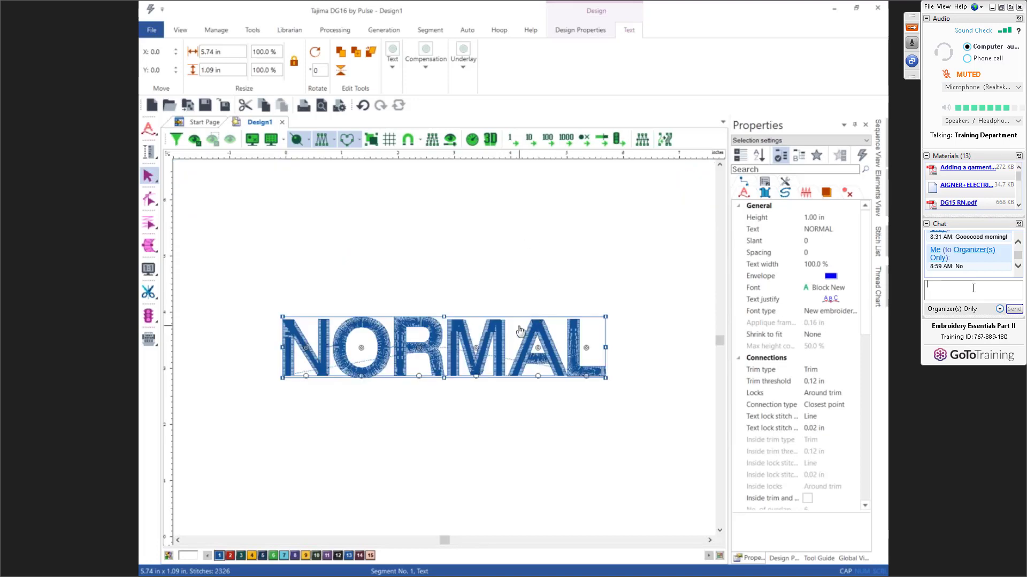
pyautogui.scroll(-3, 521, 332)
pyautogui.scroll(2, 520, 332)
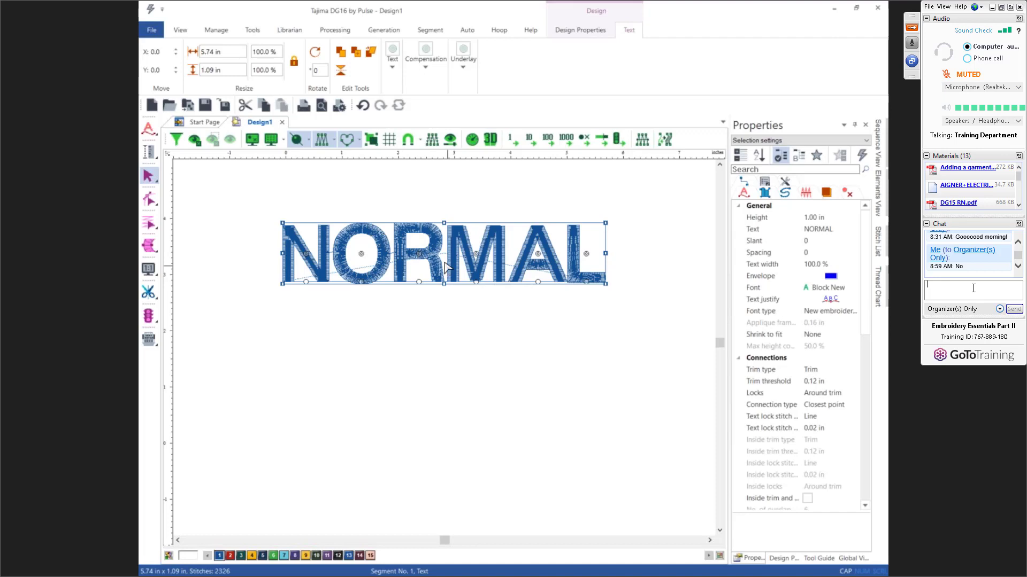
# Duplicate the NORMAL lettering below itself and change its text to 'DENSITY'
pyautogui.click(341, 52)
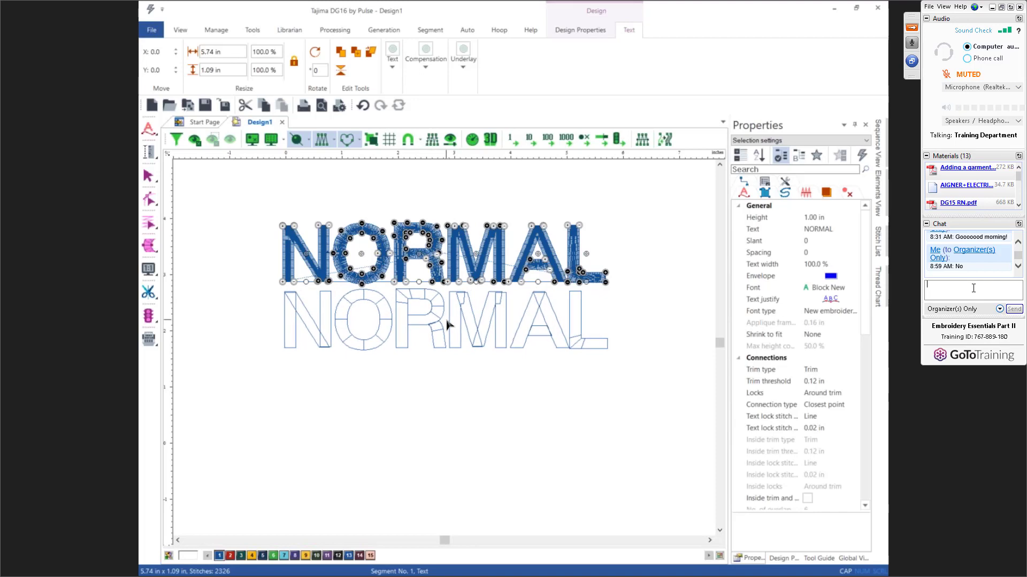
pyautogui.click(447, 325)
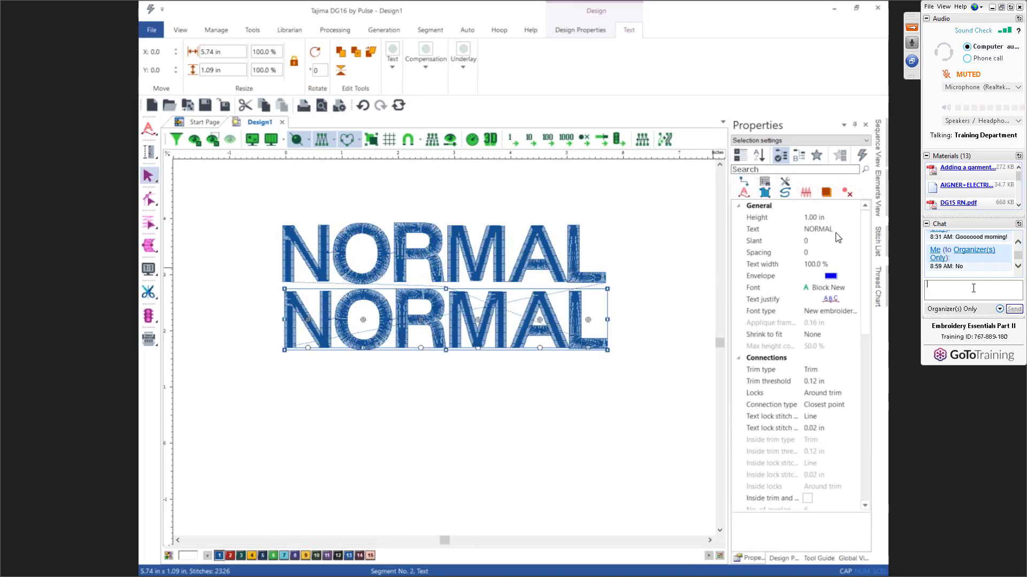
pyautogui.click(799, 231)
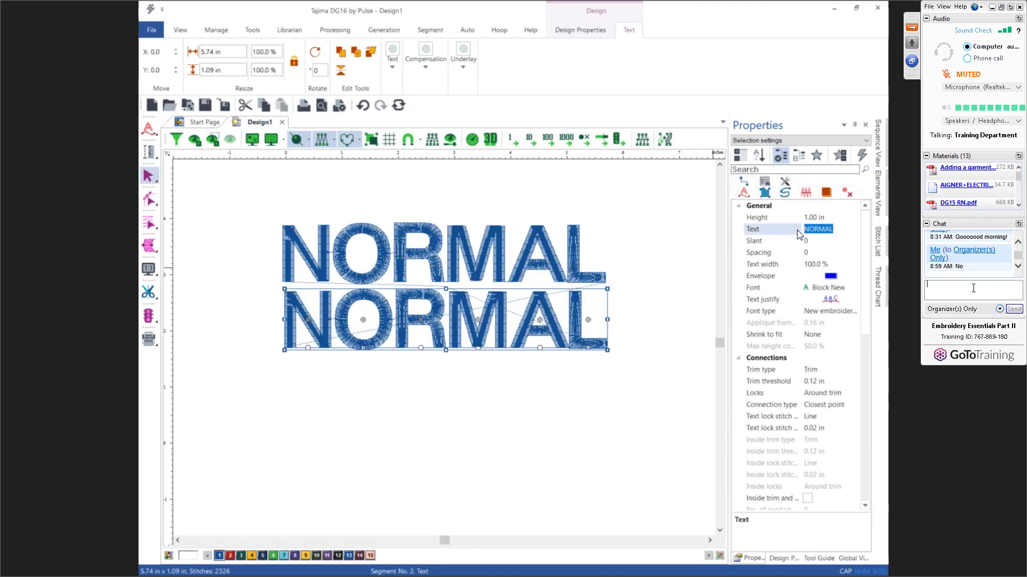
pyautogui.write('DENSITY')
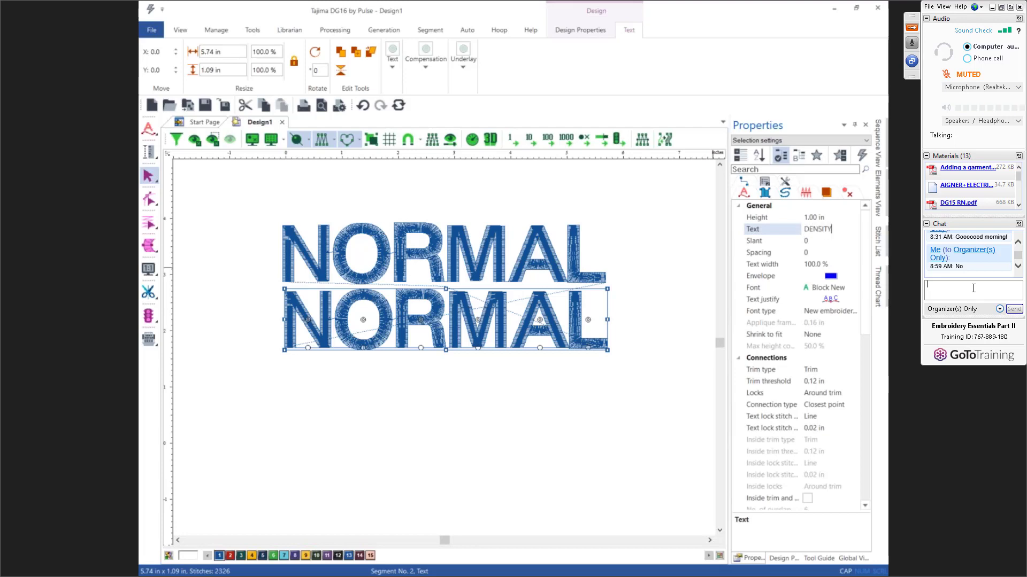
pyautogui.press('Return')
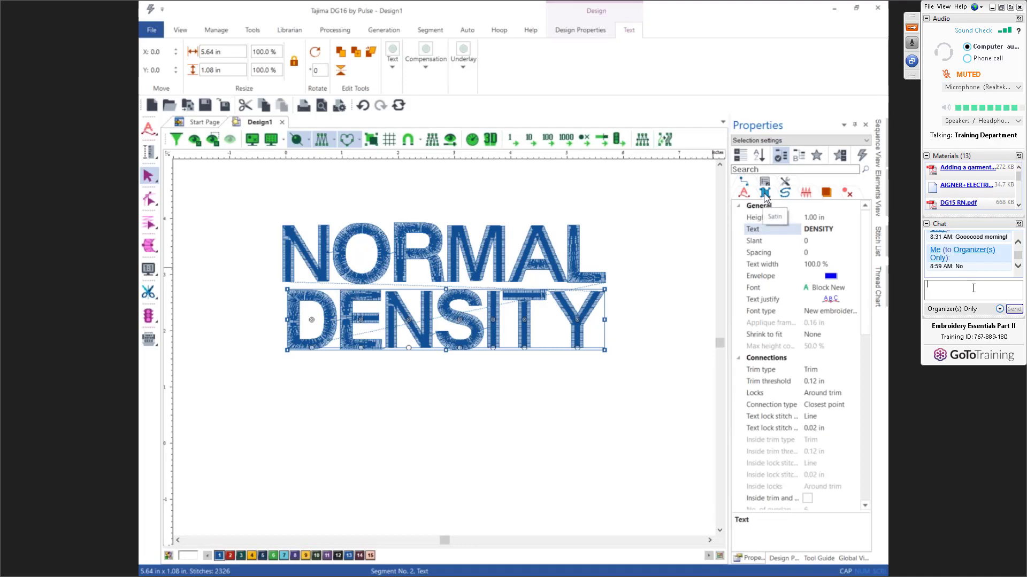
# Set the DENSITY lettering's satin density to 10.0 spi
pyautogui.click(765, 194)
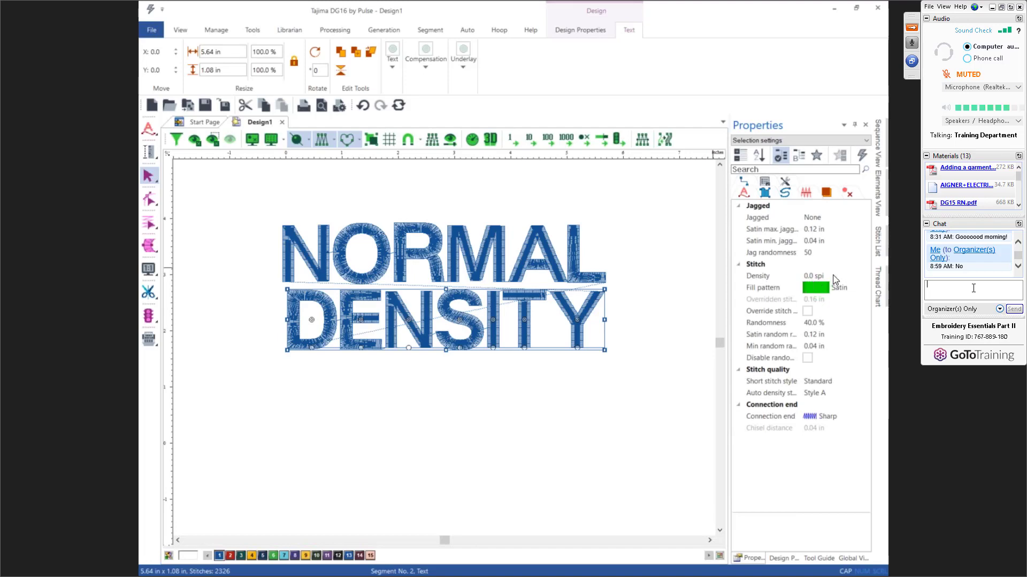
pyautogui.click(775, 278)
pyautogui.write('10')
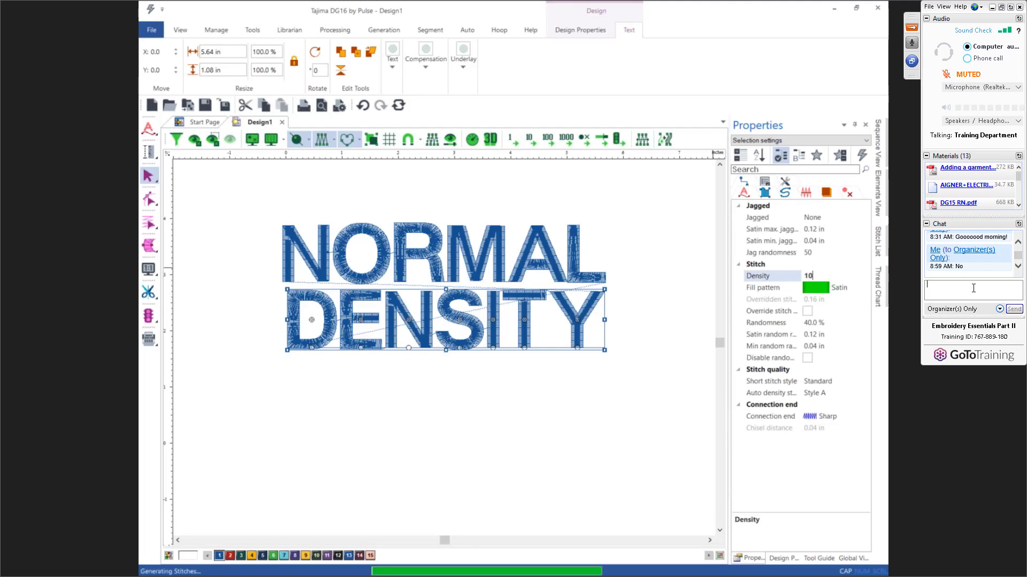
pyautogui.press('Return')
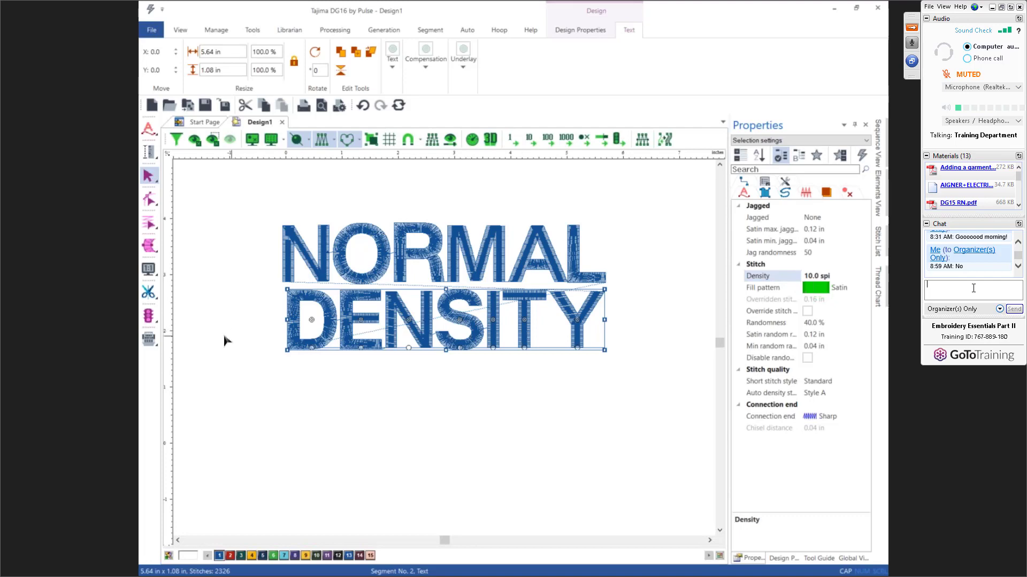
# Show fabric comp photo.JPG of the red stitched sample in Photos
pyautogui.click(973, 288)
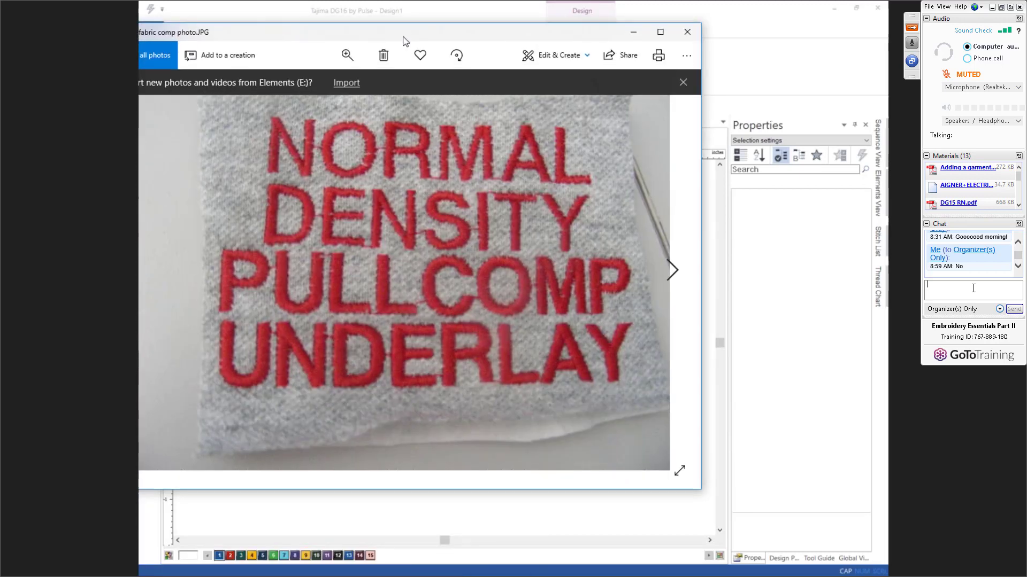
# Move the fabric comp photo into full view, then close Photos
pyautogui.moveTo(375, 46); pyautogui.dragTo(469, 77)
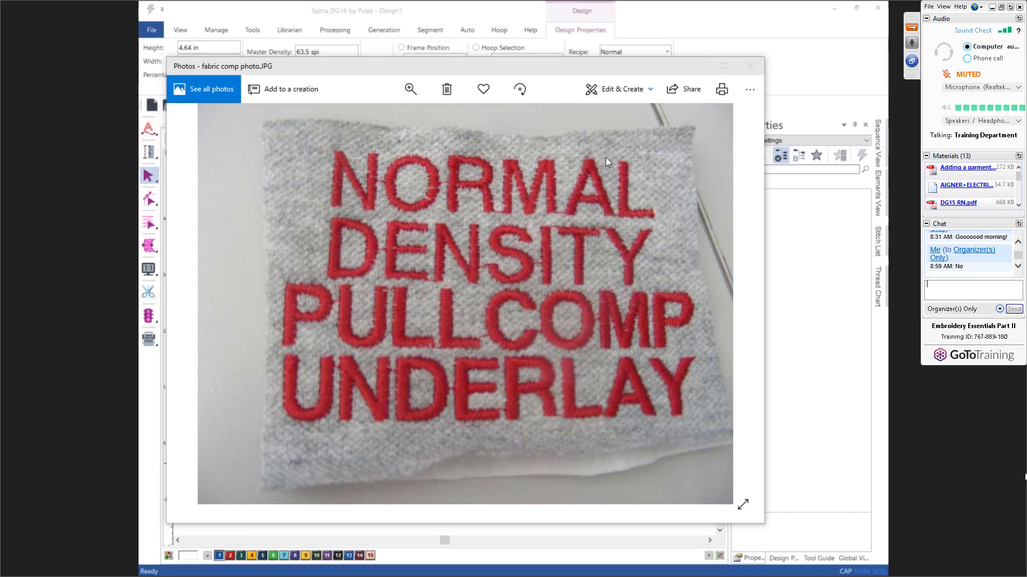
pyautogui.click(754, 64)
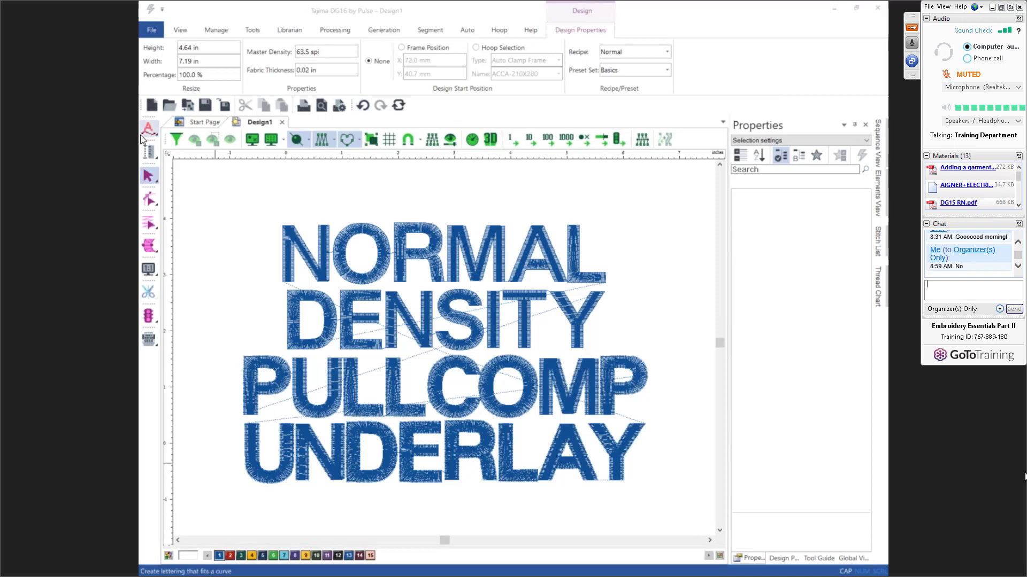
pyautogui.click(151, 30)
pyautogui.click(158, 48)
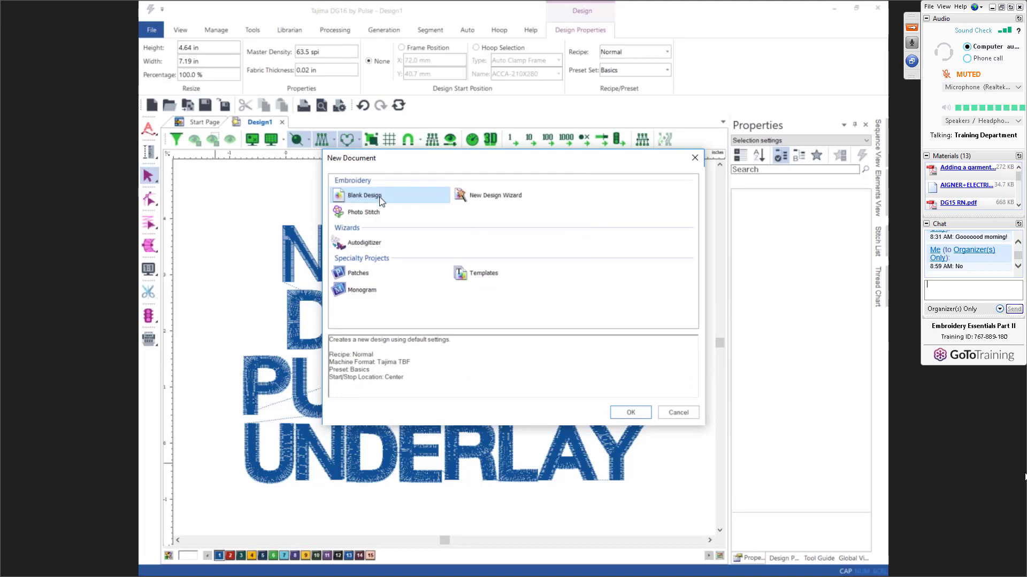
pyautogui.click(481, 201)
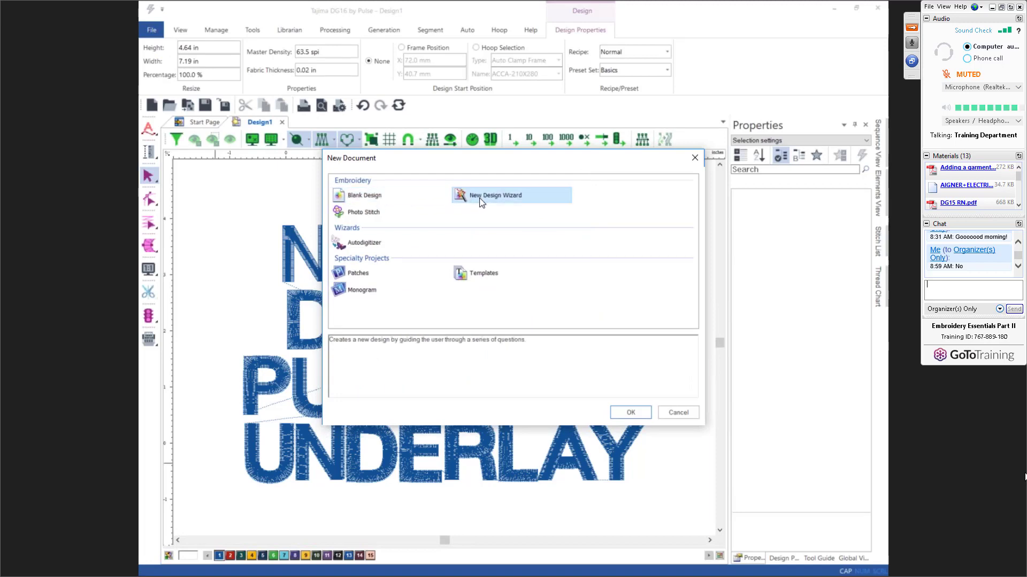
pyautogui.click(630, 413)
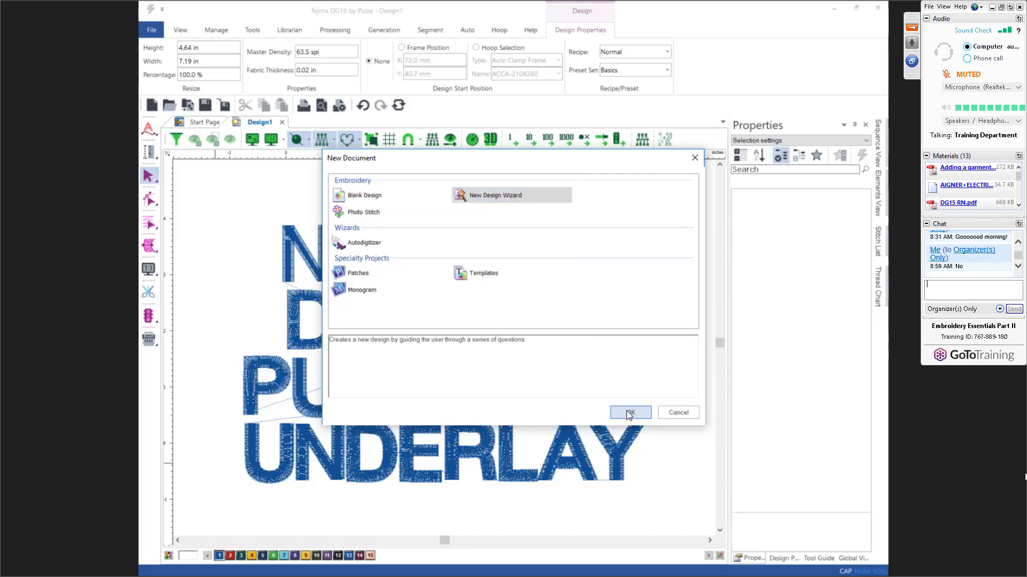
pyautogui.click(599, 283)
pyautogui.moveTo(607, 338)
pyautogui.mouseDown()
pyautogui.moveTo(605, 299)
pyautogui.moveTo(602, 350)
pyautogui.mouseUp()
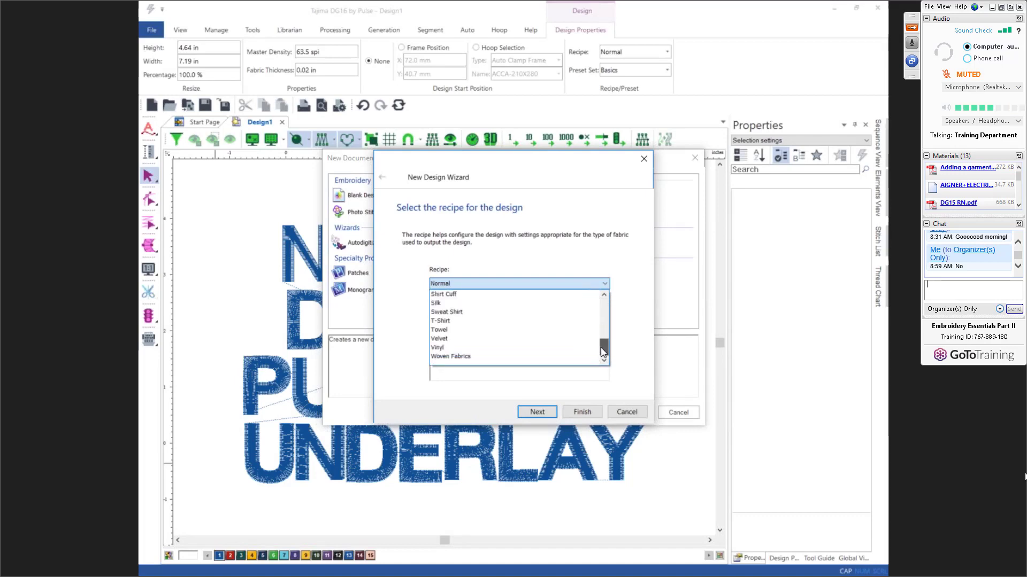
pyautogui.click(635, 415)
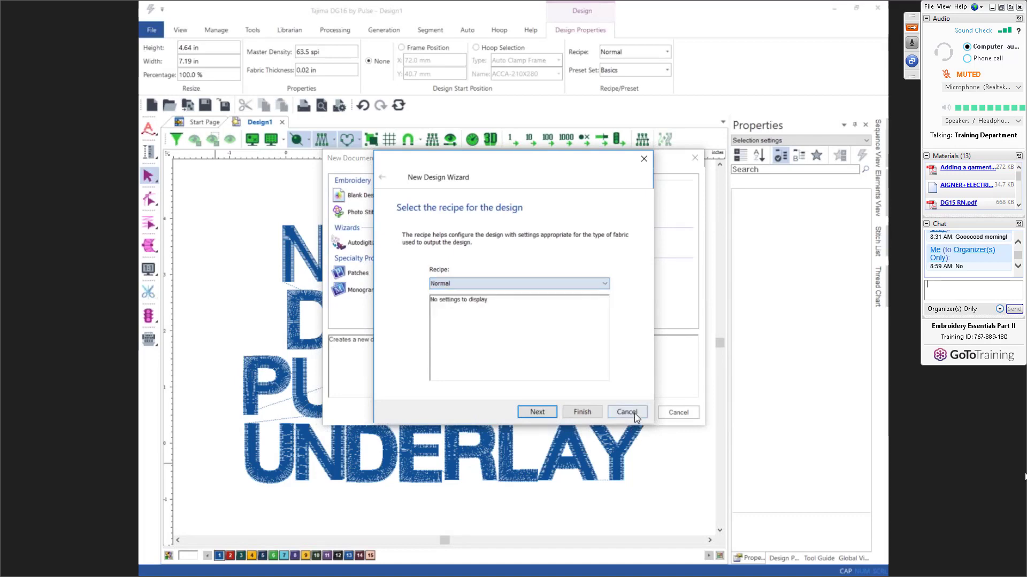
pyautogui.click(636, 415)
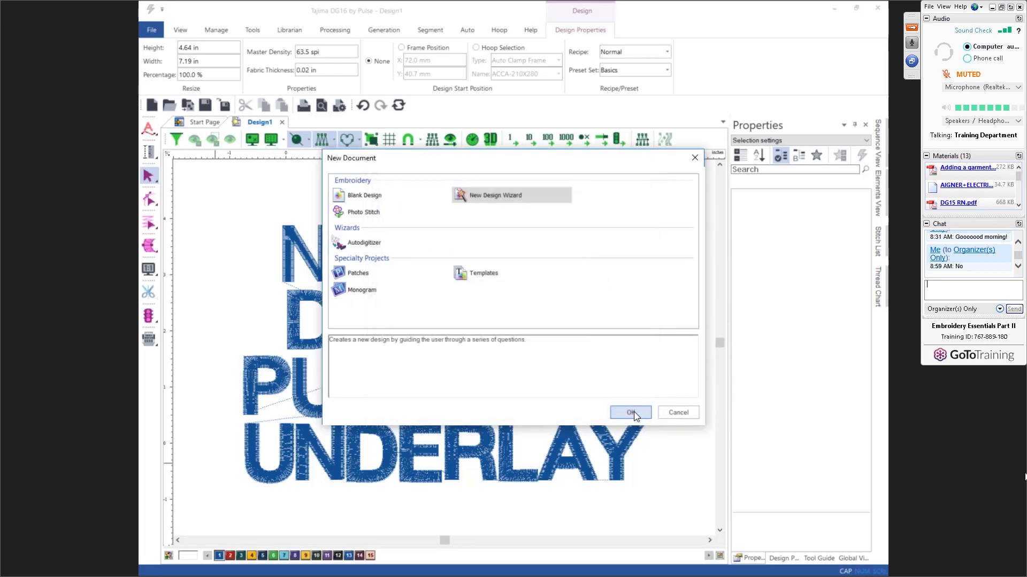
pyautogui.click(679, 413)
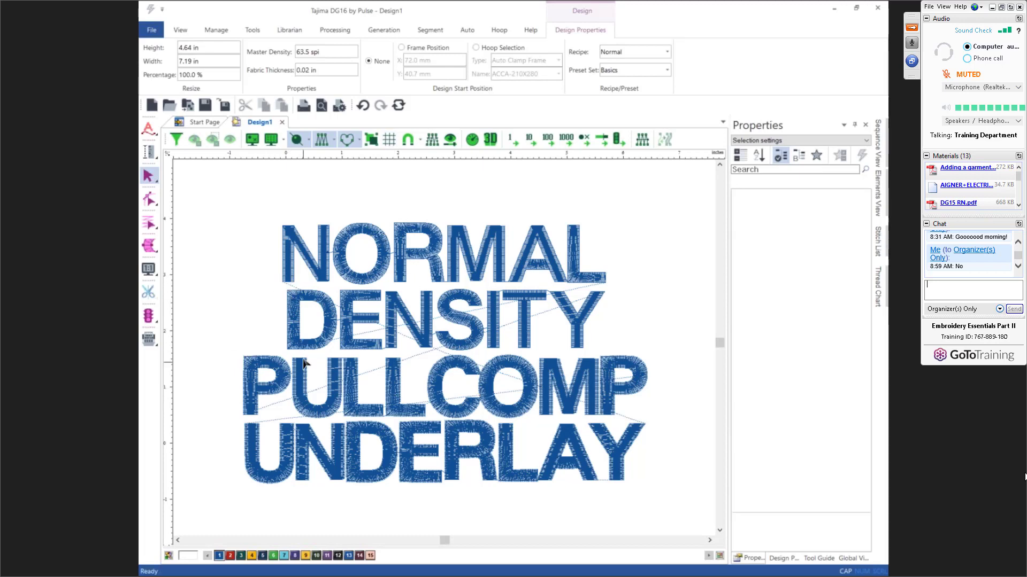
pyautogui.click(289, 285)
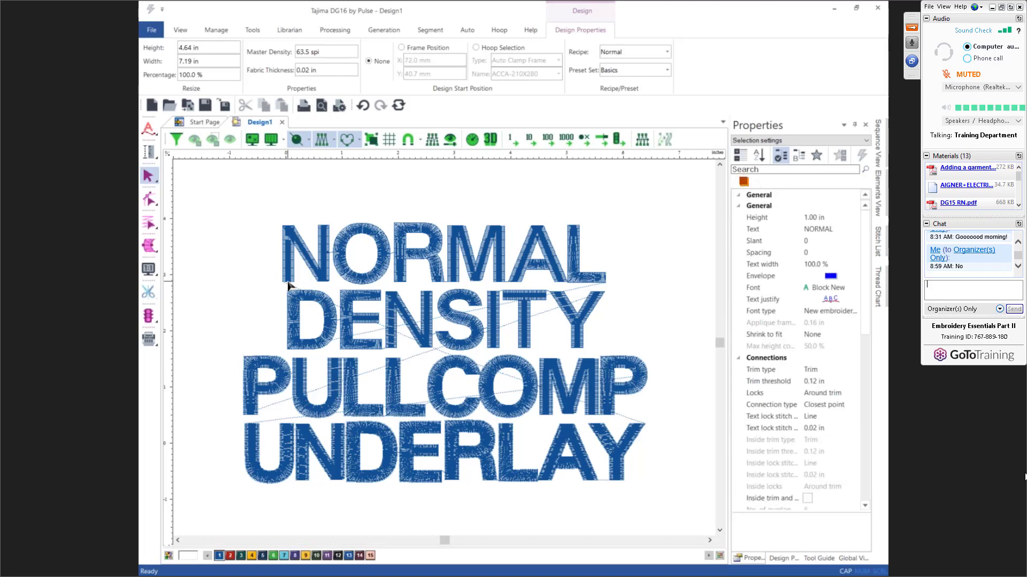
pyautogui.click(296, 433)
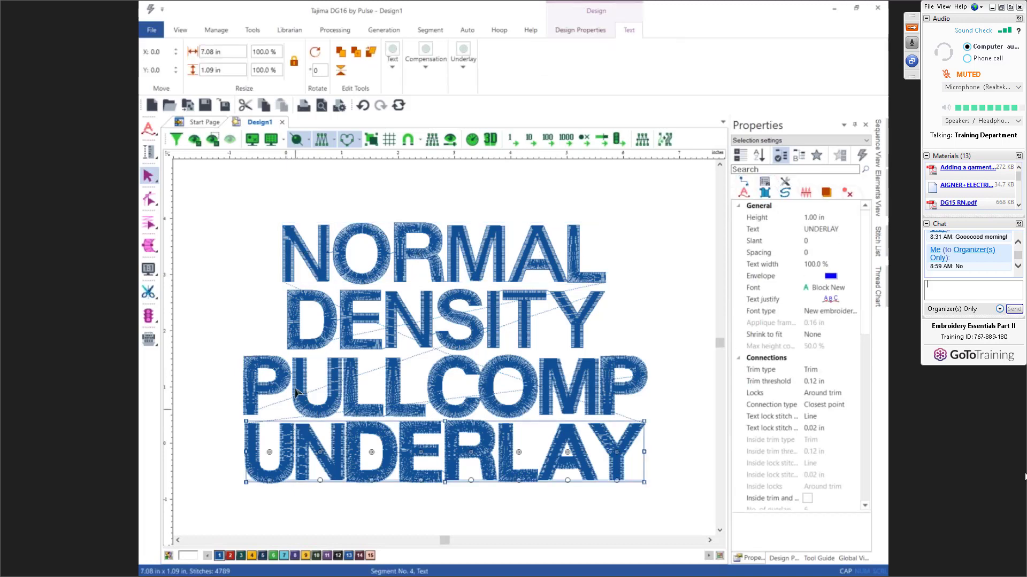
pyautogui.click(292, 285)
pyautogui.click(305, 435)
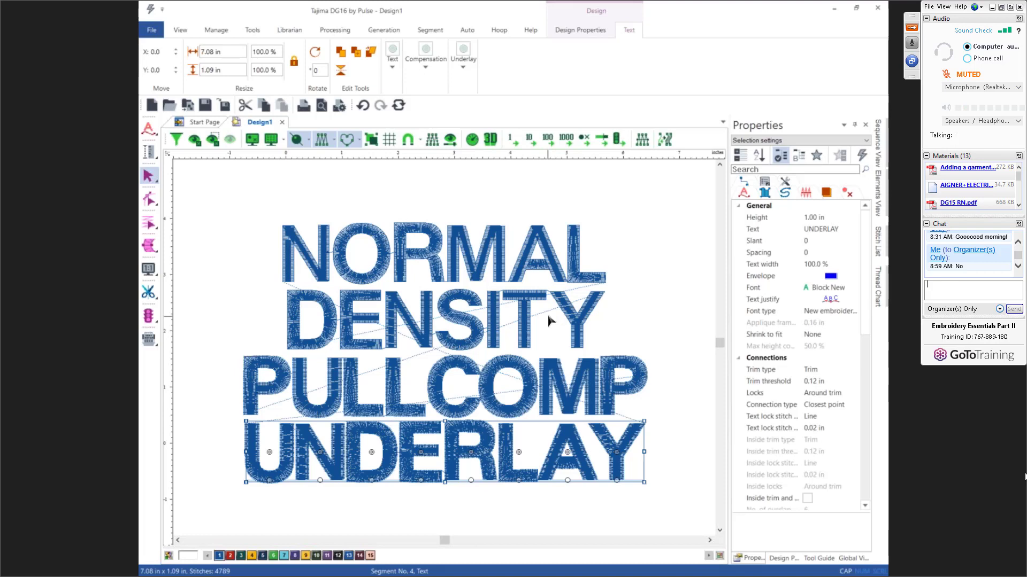
pyautogui.click(396, 369)
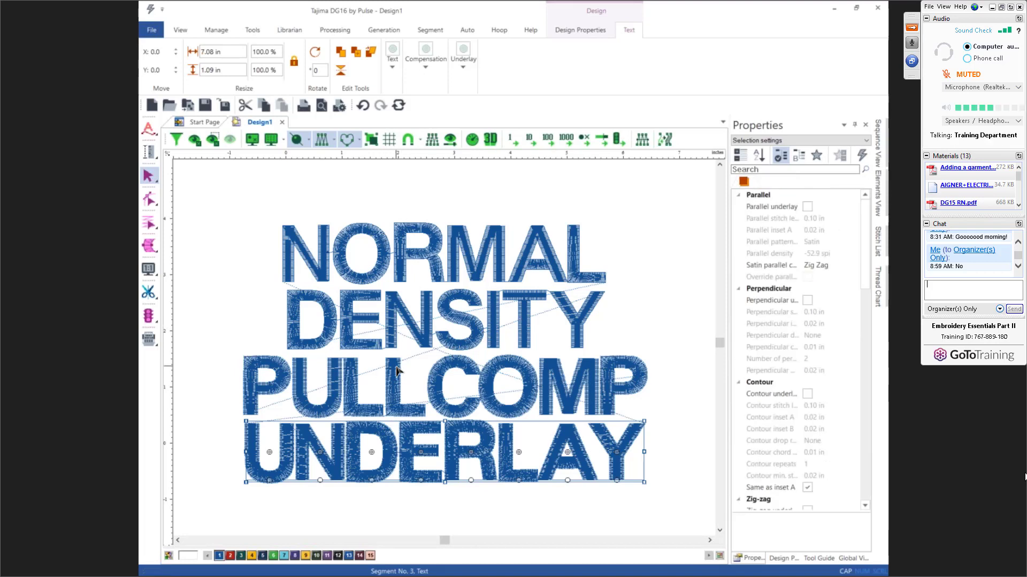
pyautogui.click(394, 340)
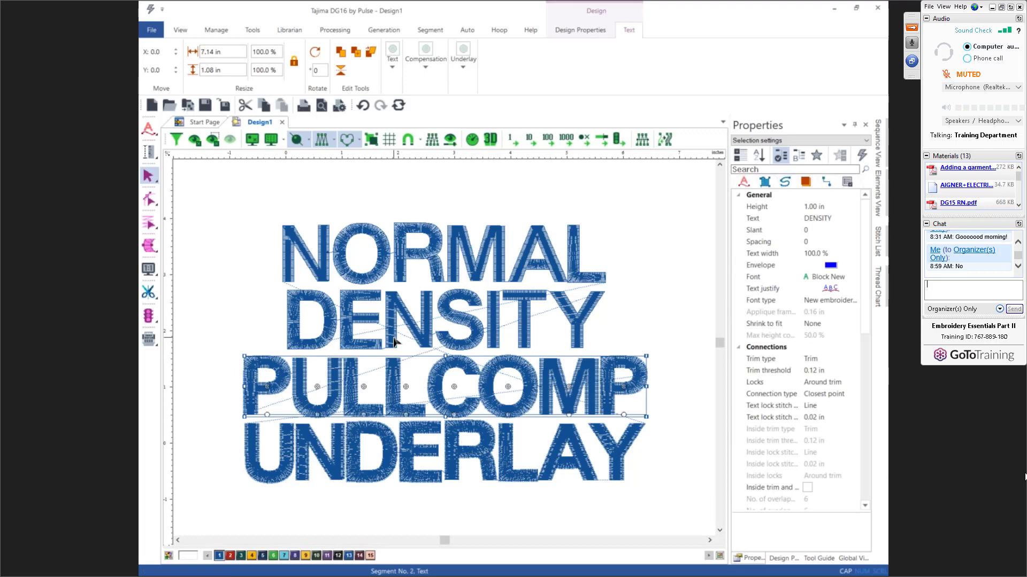
pyautogui.click(395, 281)
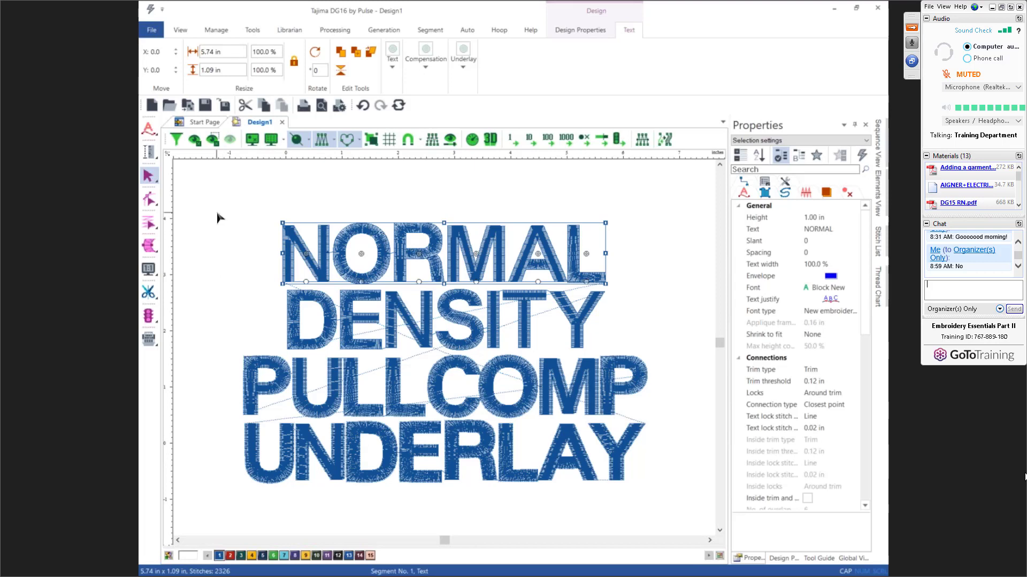
pyautogui.moveTo(191, 196); pyautogui.dragTo(677, 519)
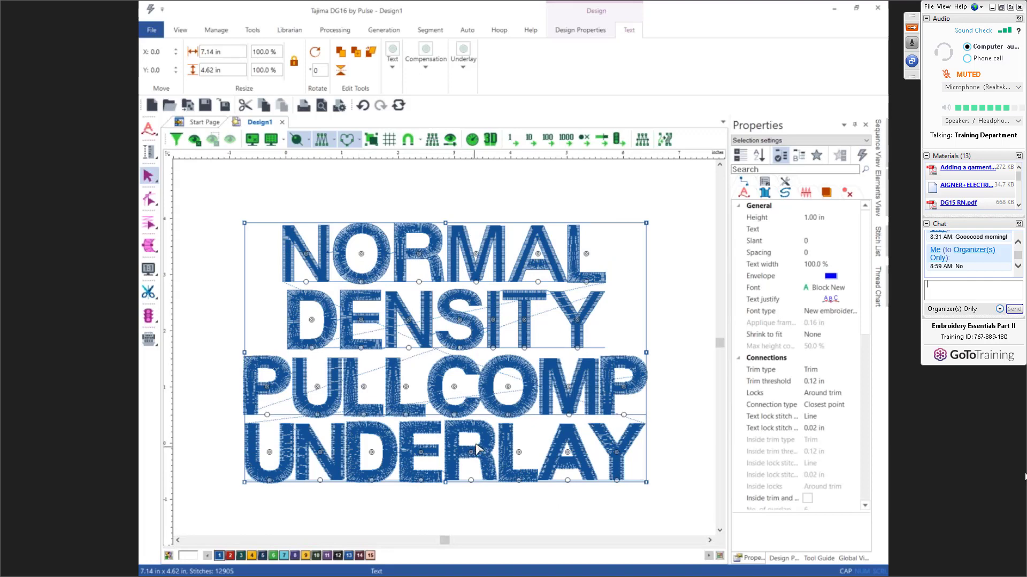
pyautogui.click(816, 289)
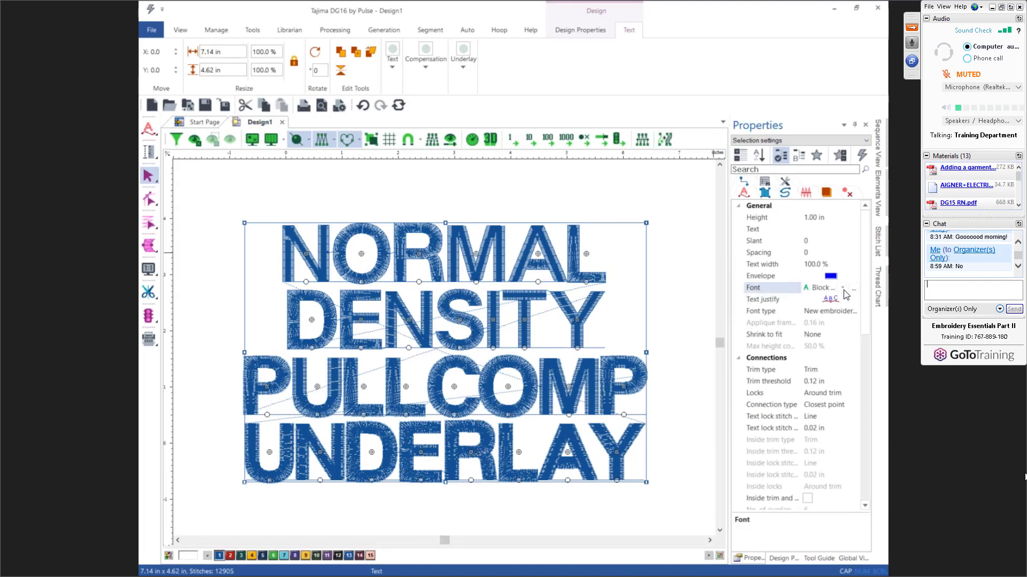
pyautogui.click(844, 288)
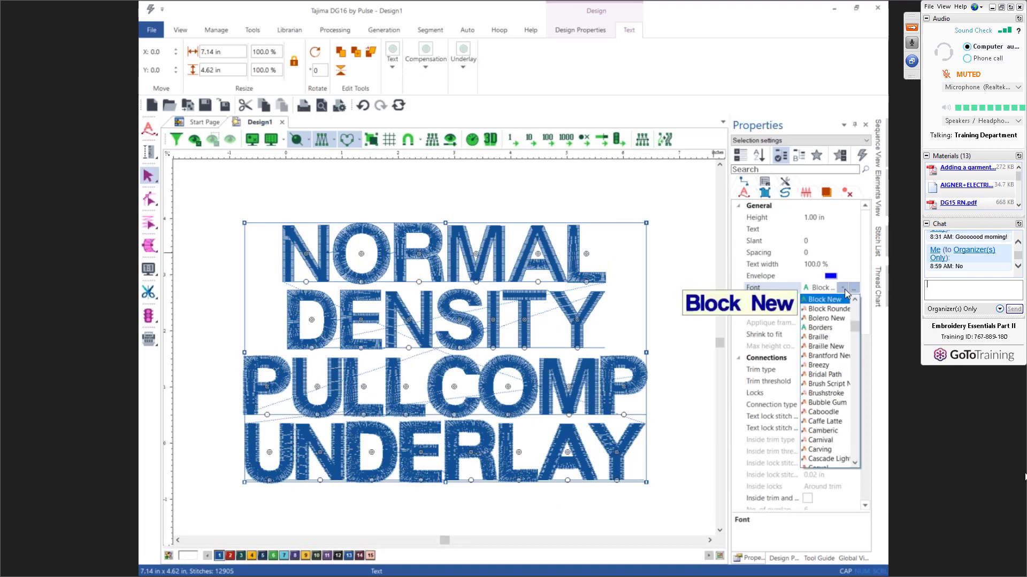
pyautogui.click(829, 356)
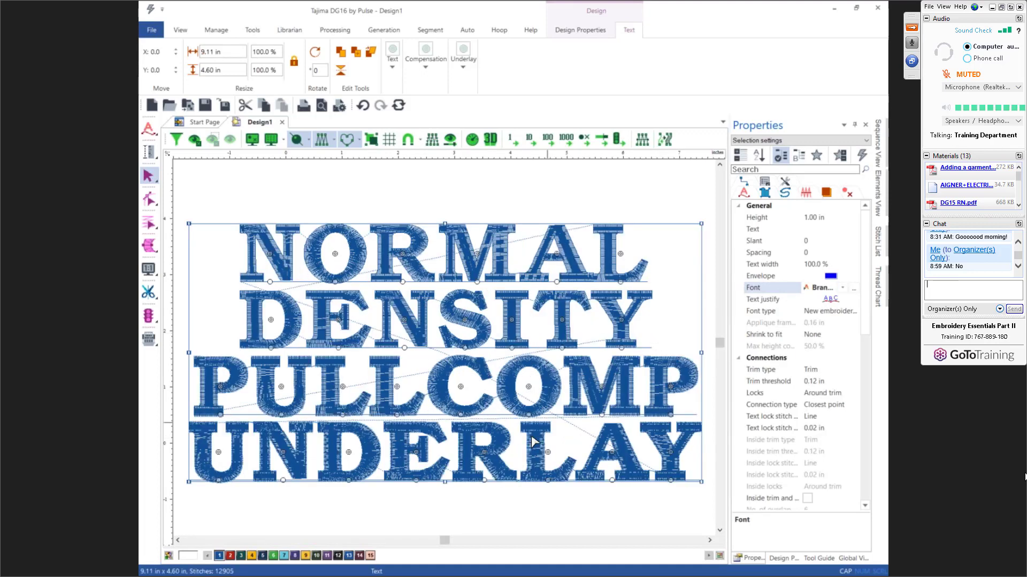
pyautogui.write('Ama')
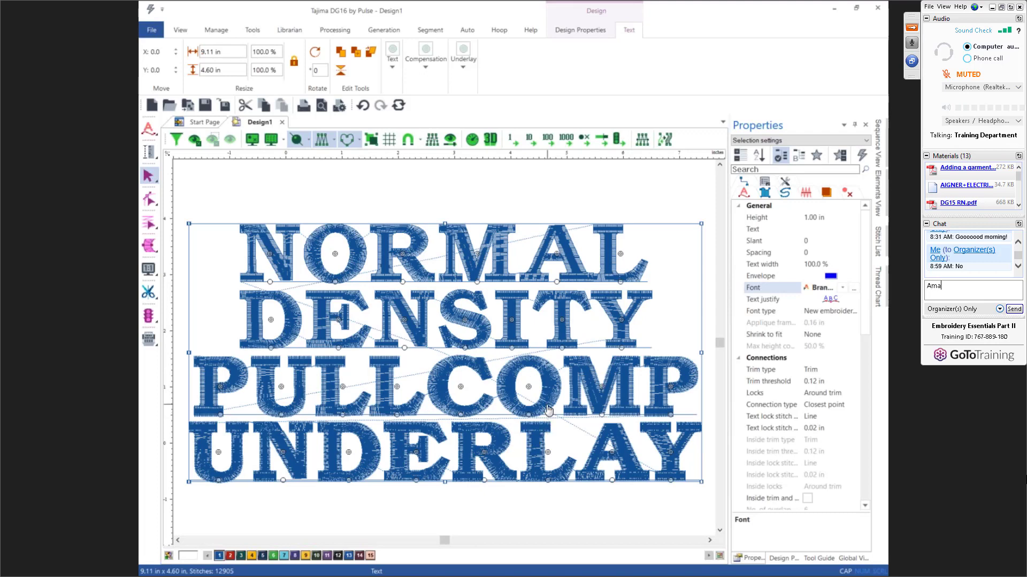
pyautogui.write('zing!!!!')
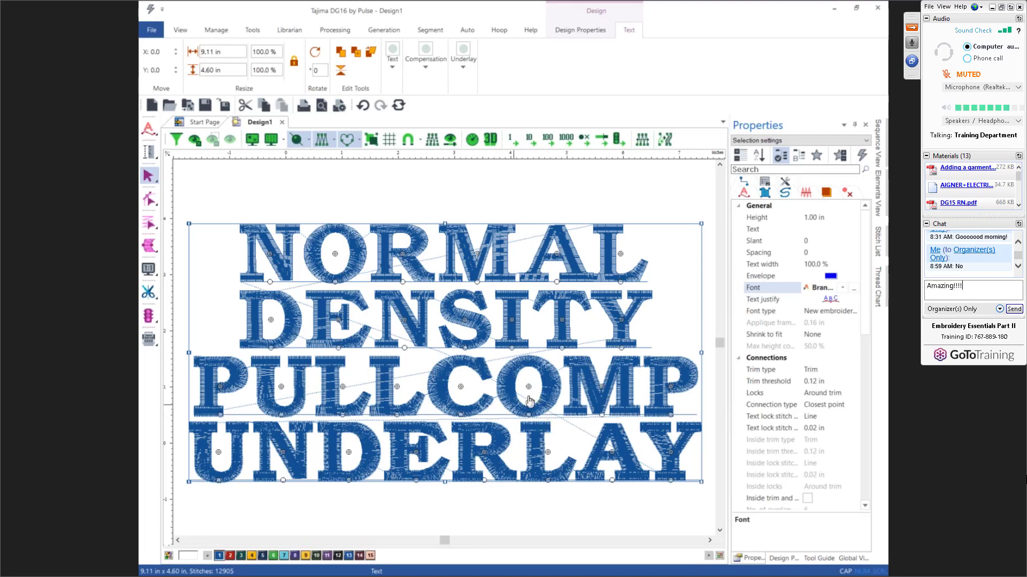
pyautogui.press('Return')
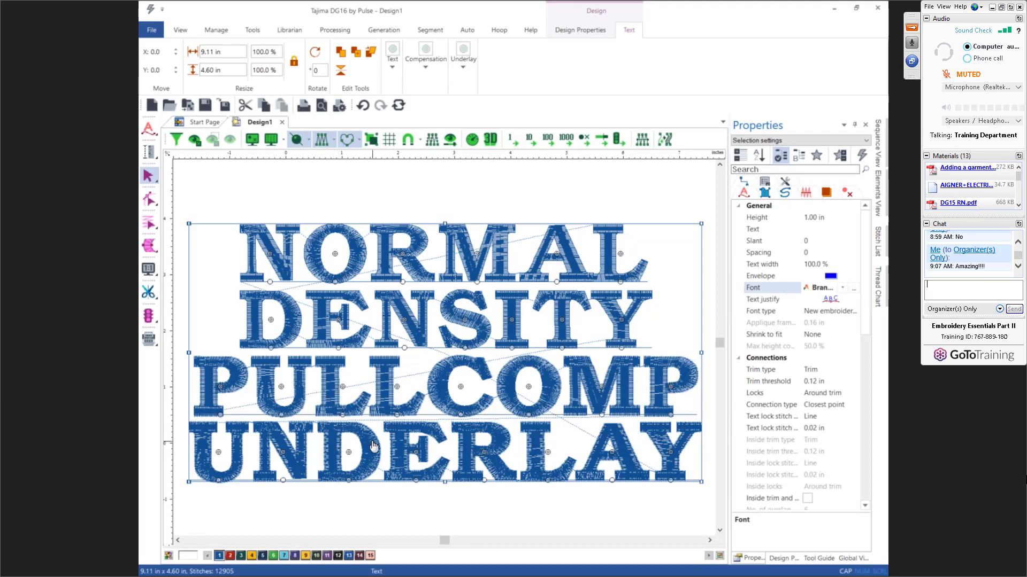
# Select only the UNDERLAY line to show its Branford New, 1.00 in properties
pyautogui.click(303, 484)
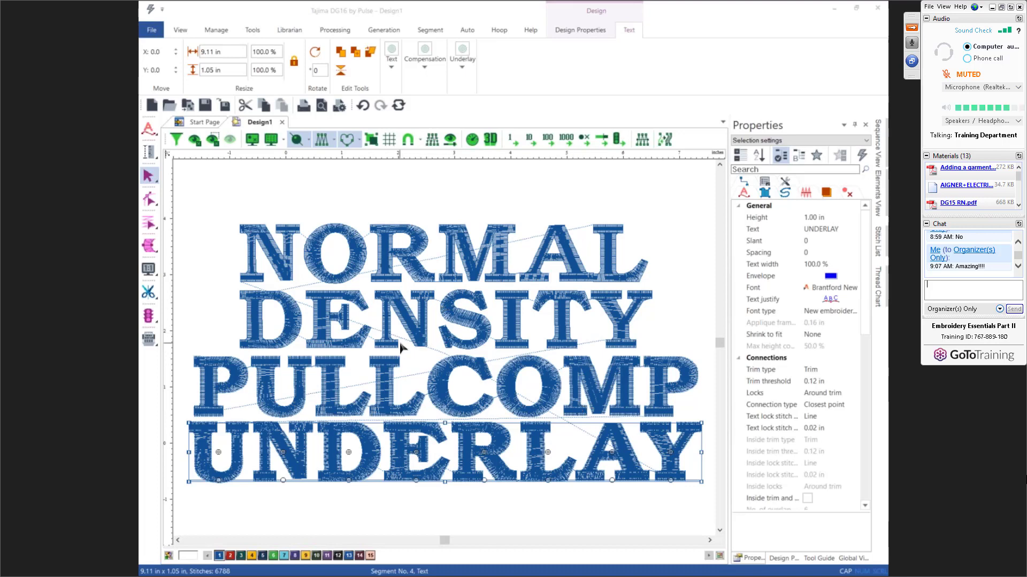
# Select NORMAL and apply the Towel style from the Apply Style list
pyautogui.click(338, 279)
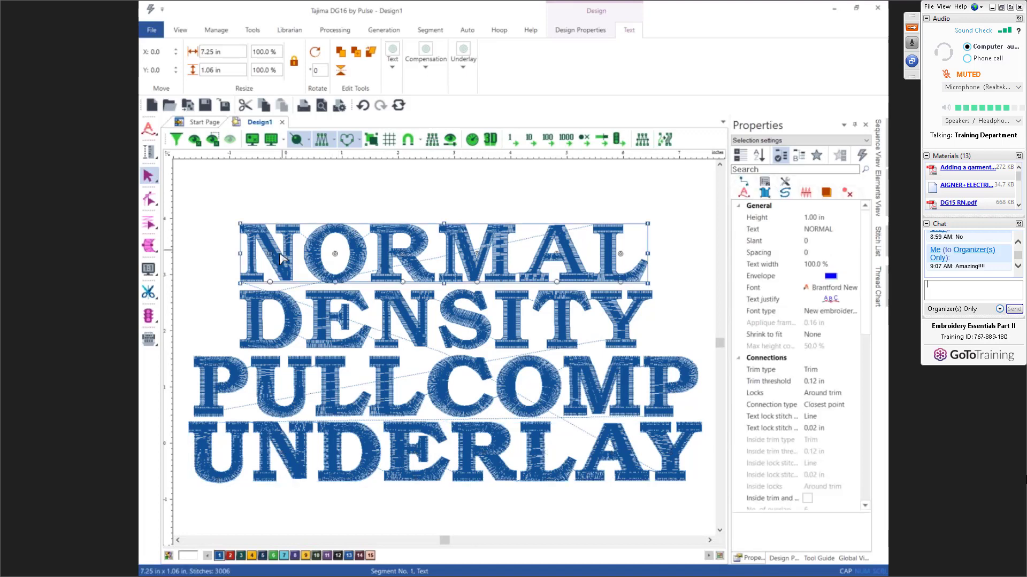
pyautogui.rightClick(330, 245)
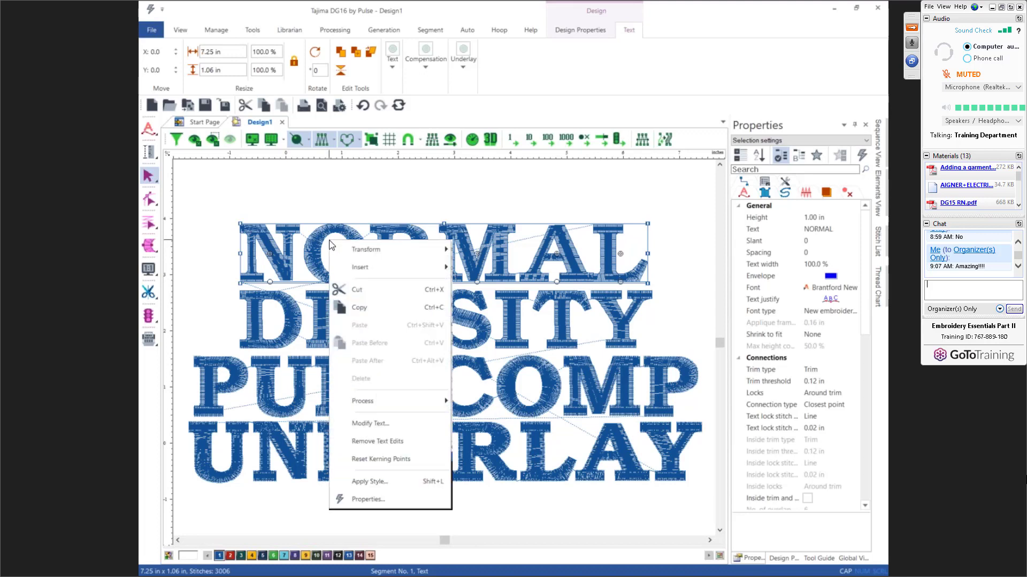
pyautogui.click(384, 482)
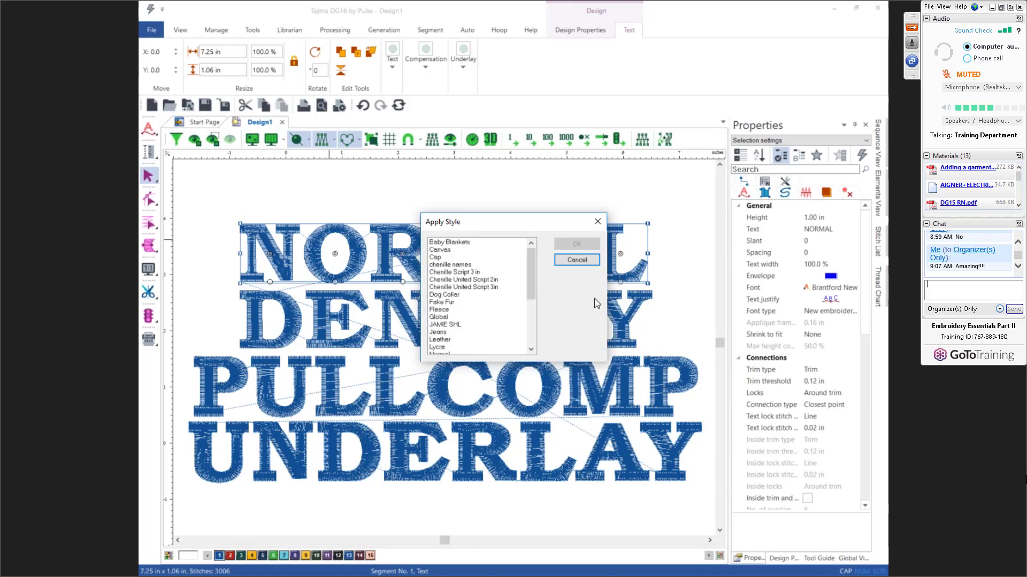
pyautogui.moveTo(530, 279); pyautogui.dragTo(526, 309)
pyautogui.click(437, 340)
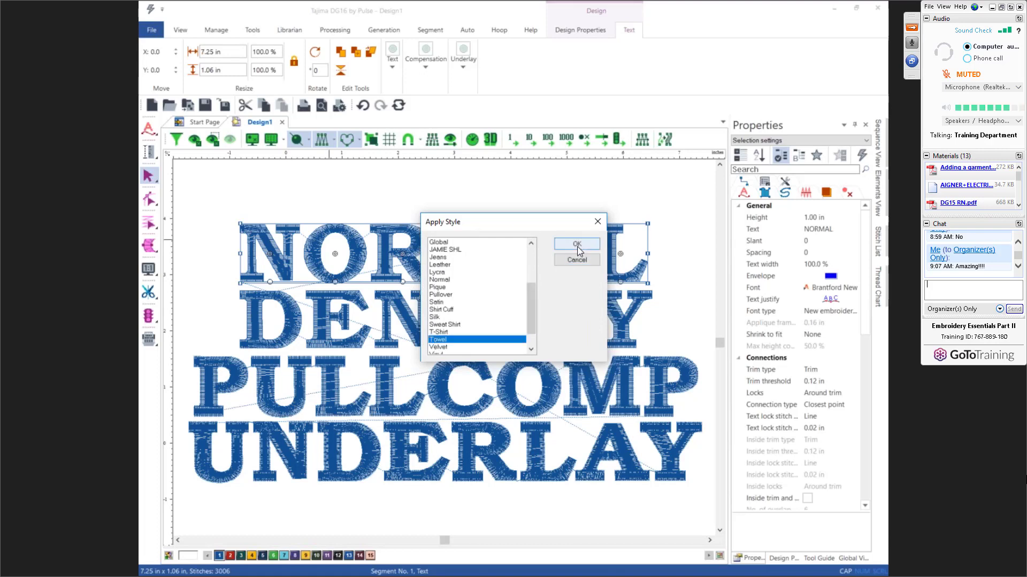
pyautogui.click(576, 244)
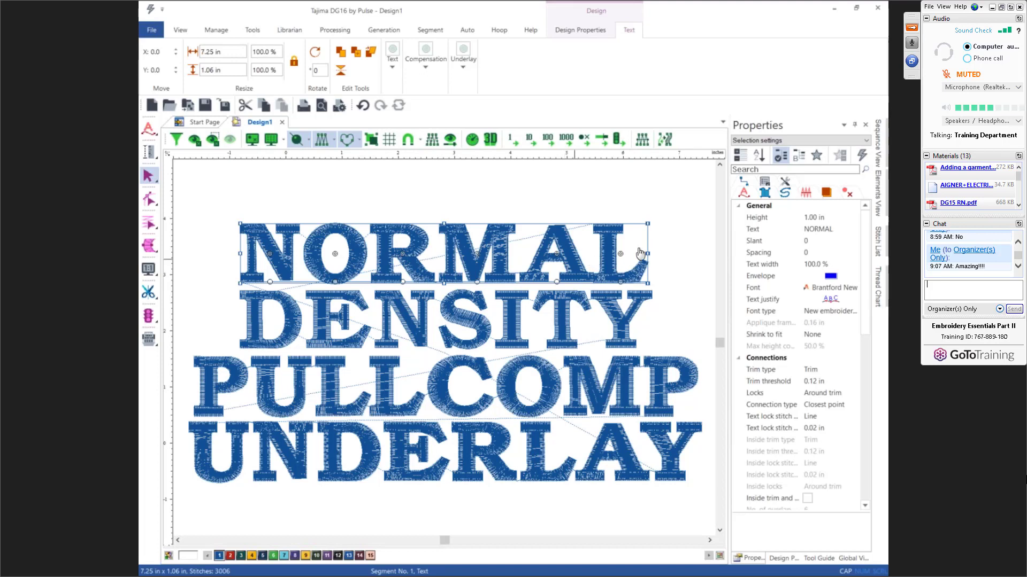
# Review NORMAL's satin, pull compensation and underlay properties
pyautogui.click(764, 193)
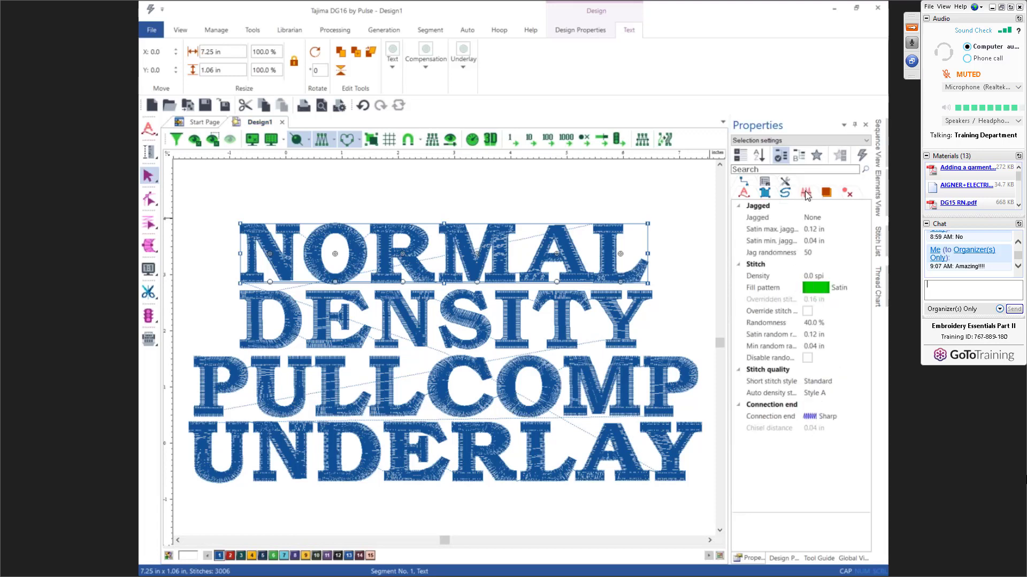
pyautogui.click(806, 194)
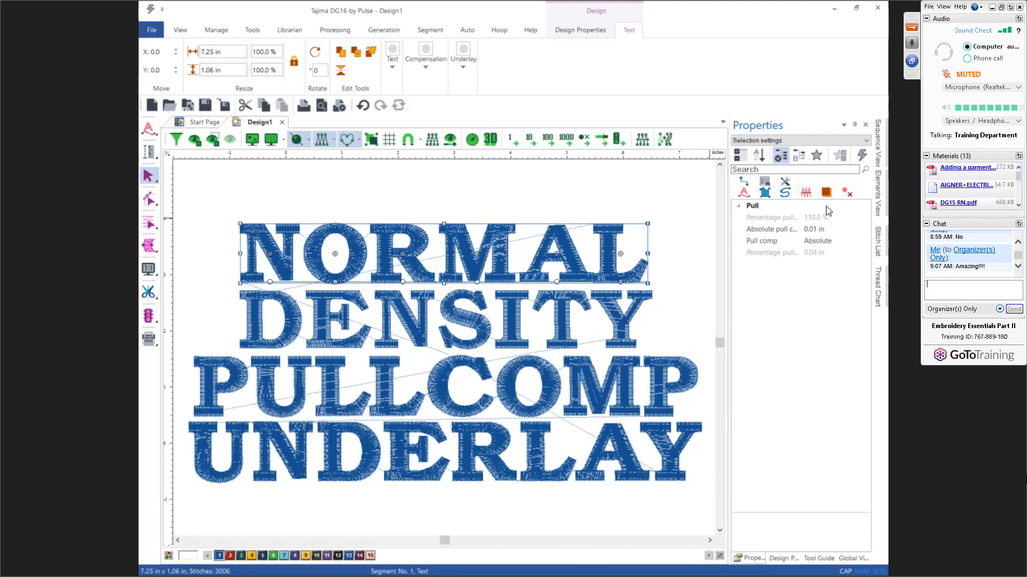
pyautogui.click(826, 193)
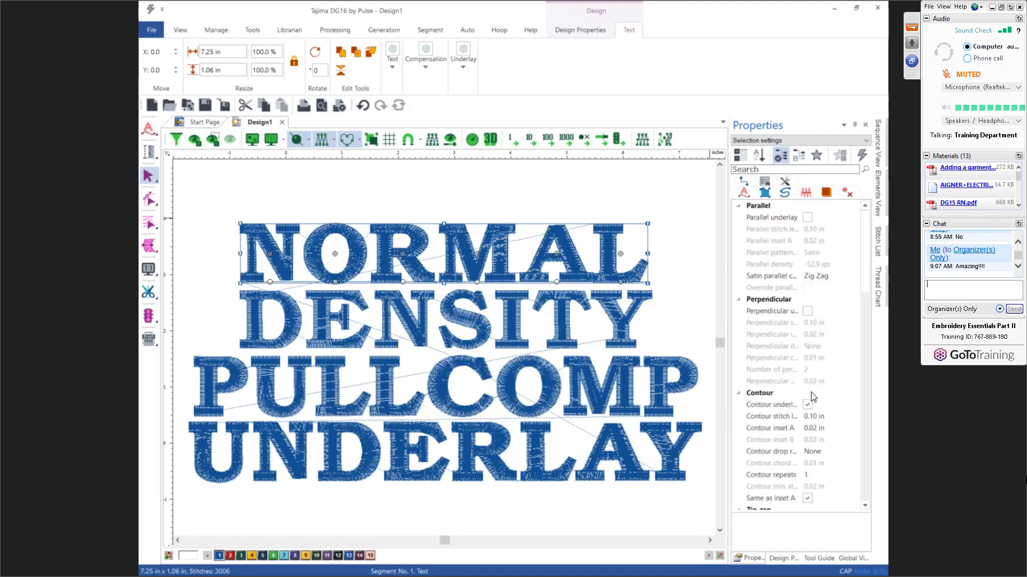
pyautogui.moveTo(867, 283); pyautogui.dragTo(868, 313)
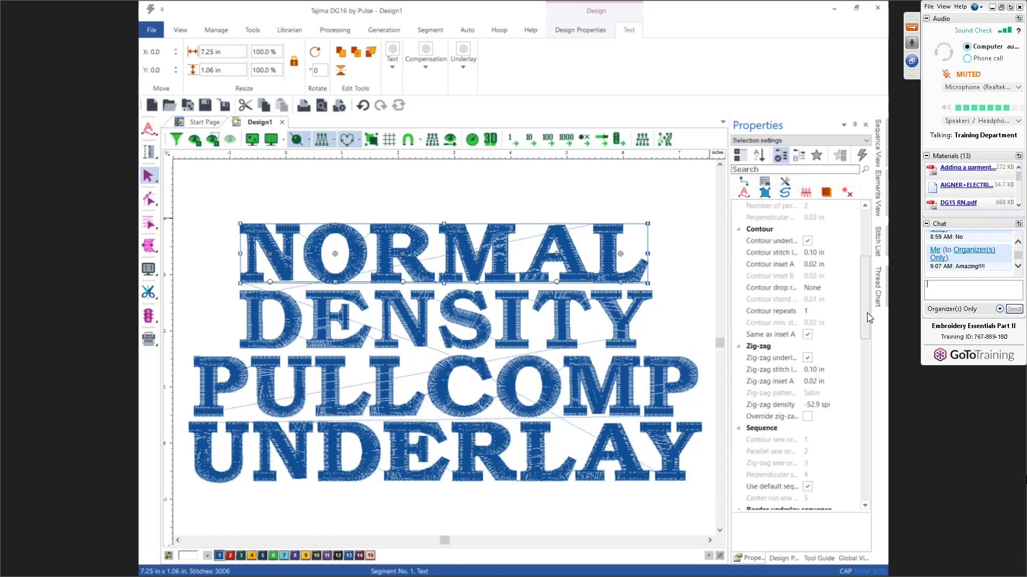
# Deselect the lettering to show Design1's overall properties, then go to the Start Page
pyautogui.click(453, 200)
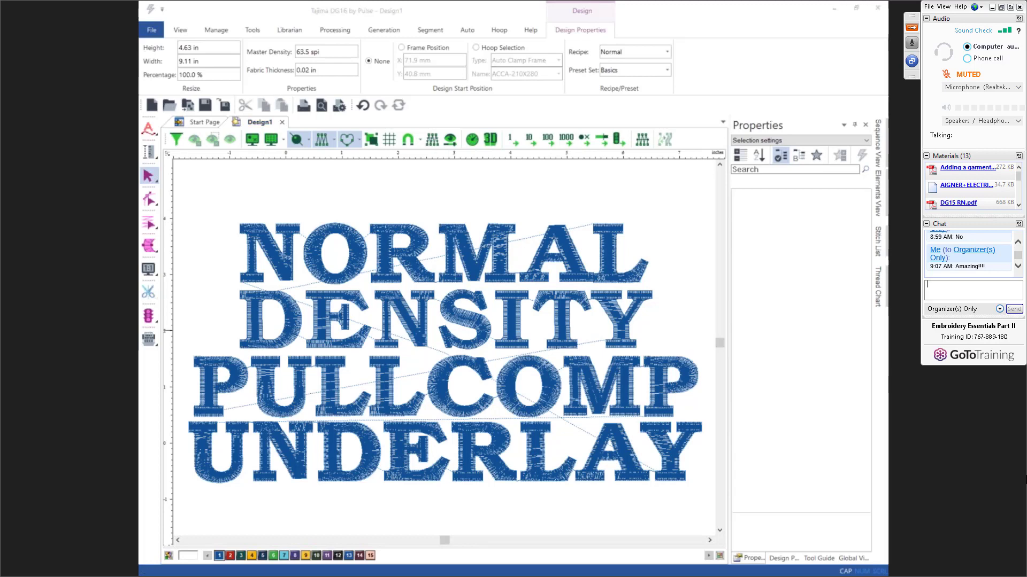
pyautogui.click(231, 278)
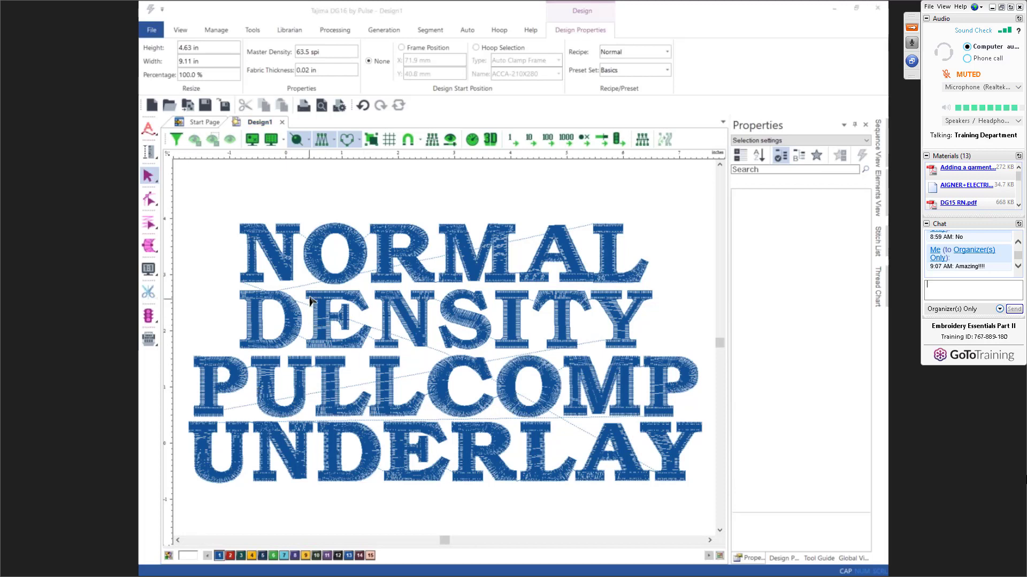
pyautogui.click(199, 123)
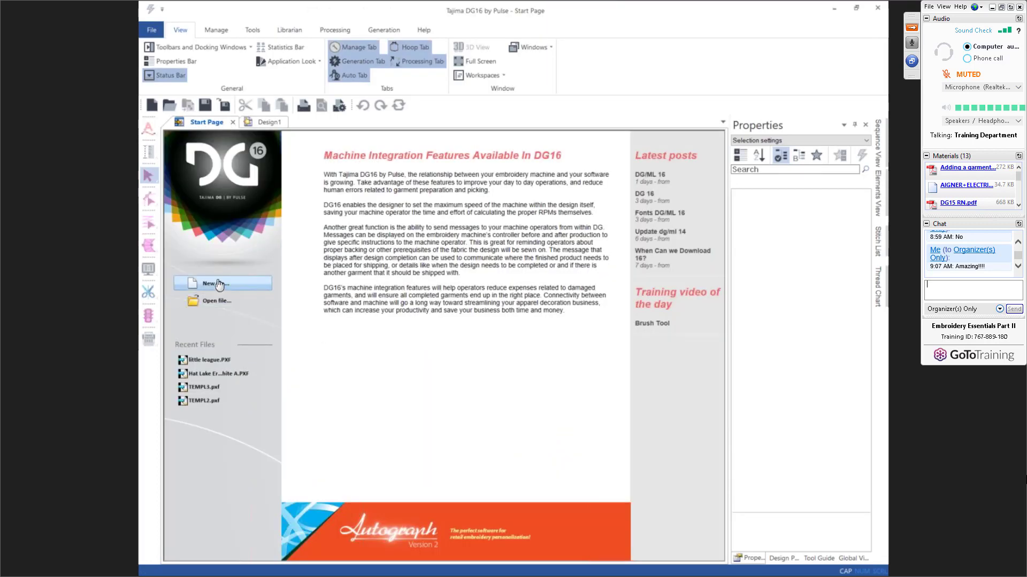
# Create a new design and letter 'JAMIE' in Block New along a straight baseline
pyautogui.click(219, 285)
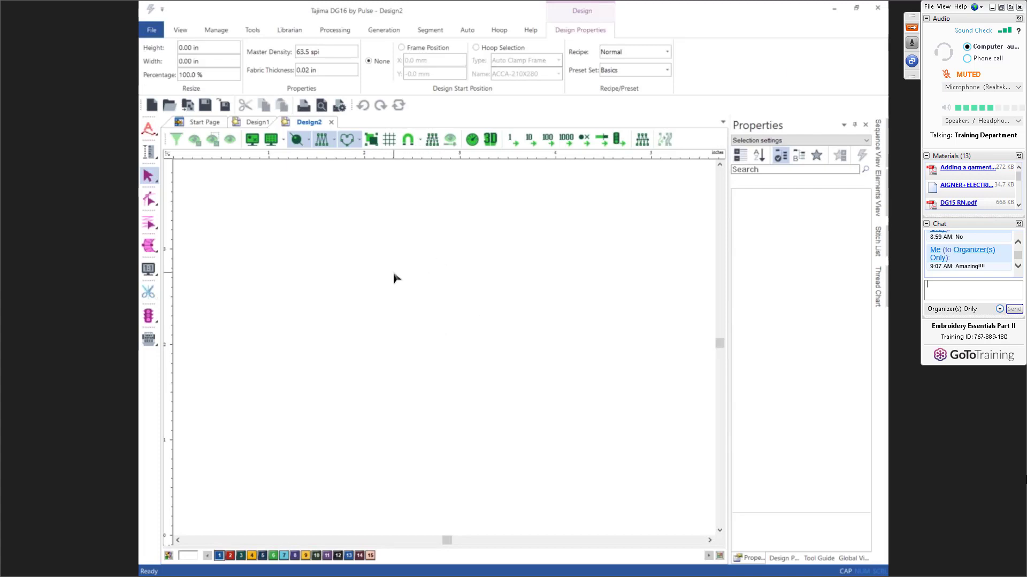
pyautogui.click(150, 129)
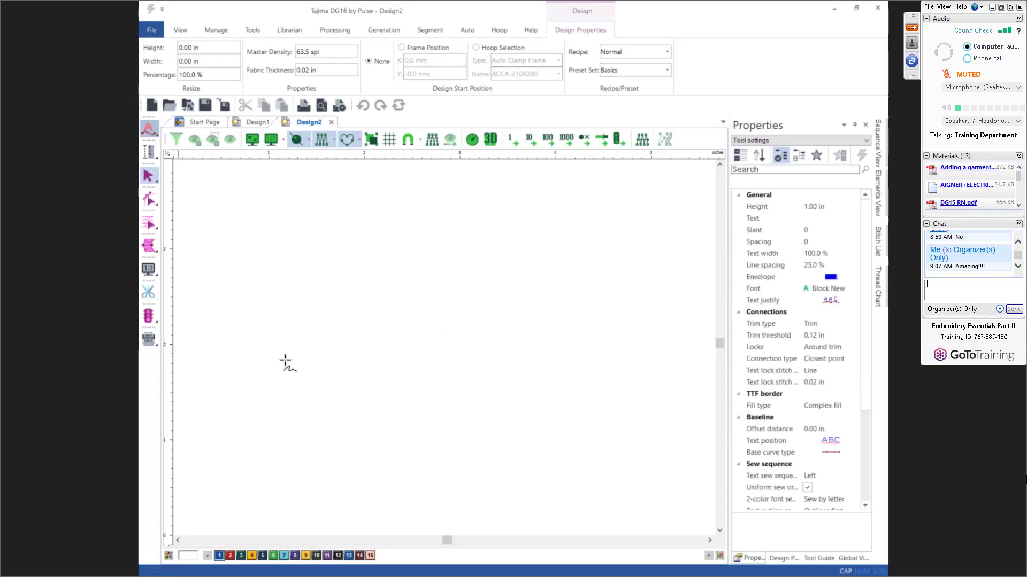
pyautogui.click(313, 342)
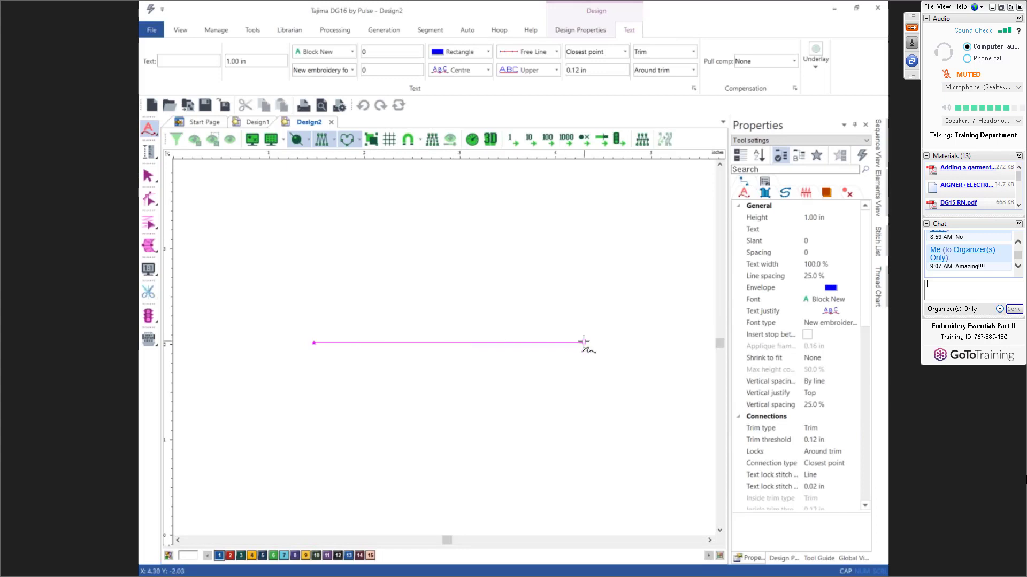
pyautogui.click(584, 342)
pyautogui.write('JA')
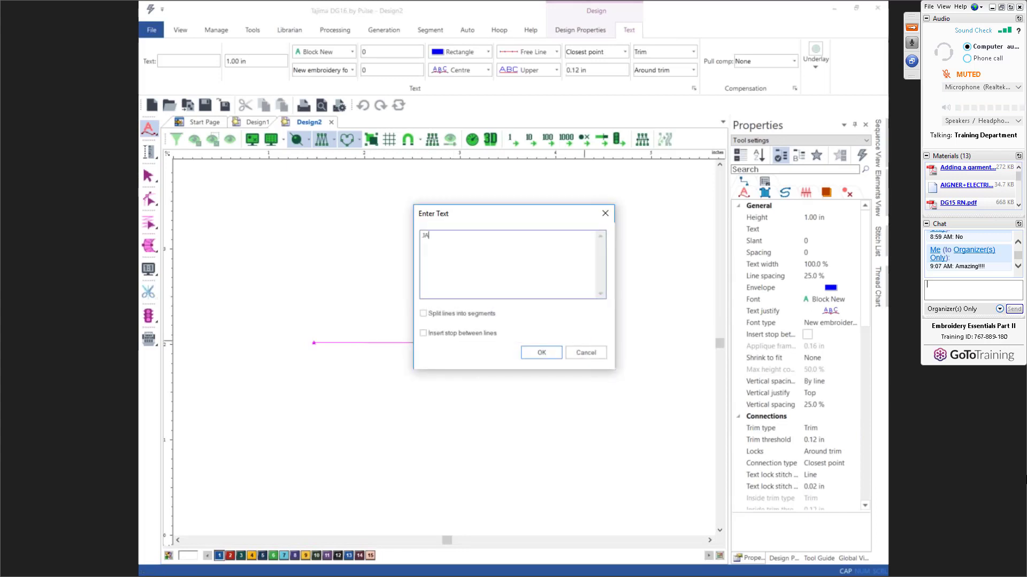
pyautogui.write('MIE')
pyautogui.click(553, 353)
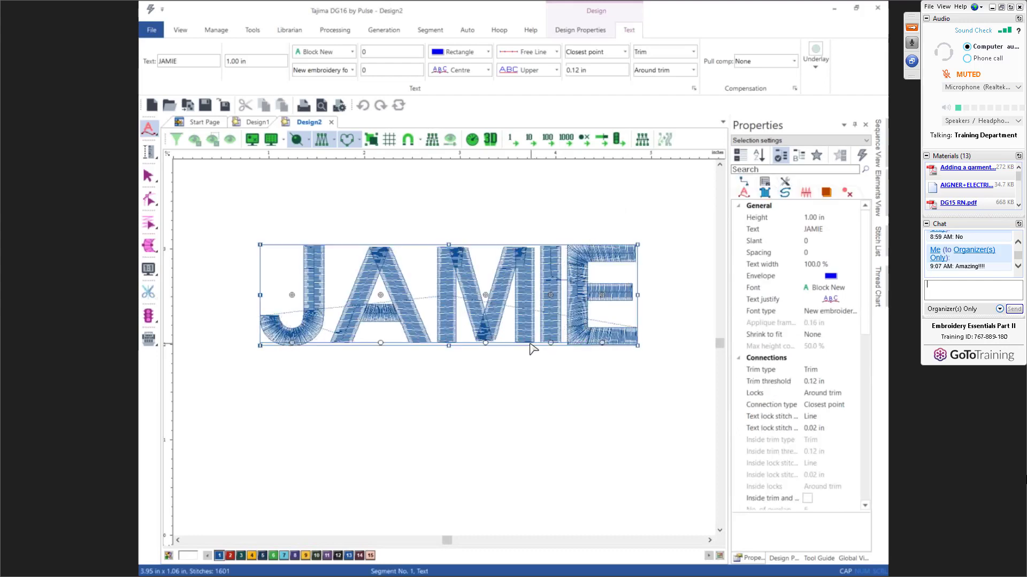
pyautogui.scroll(-1, 531, 348)
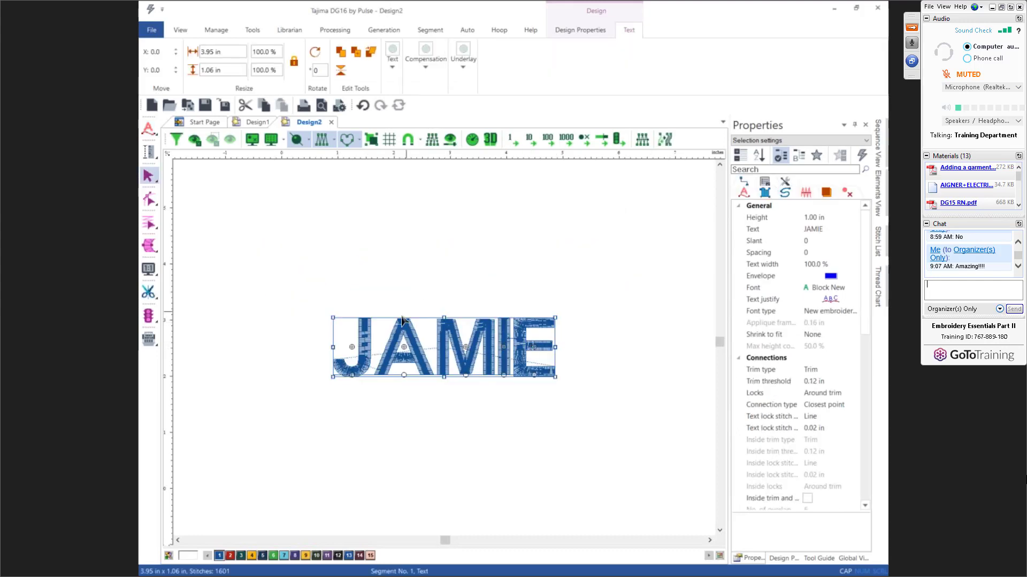
pyautogui.rightClick(430, 295)
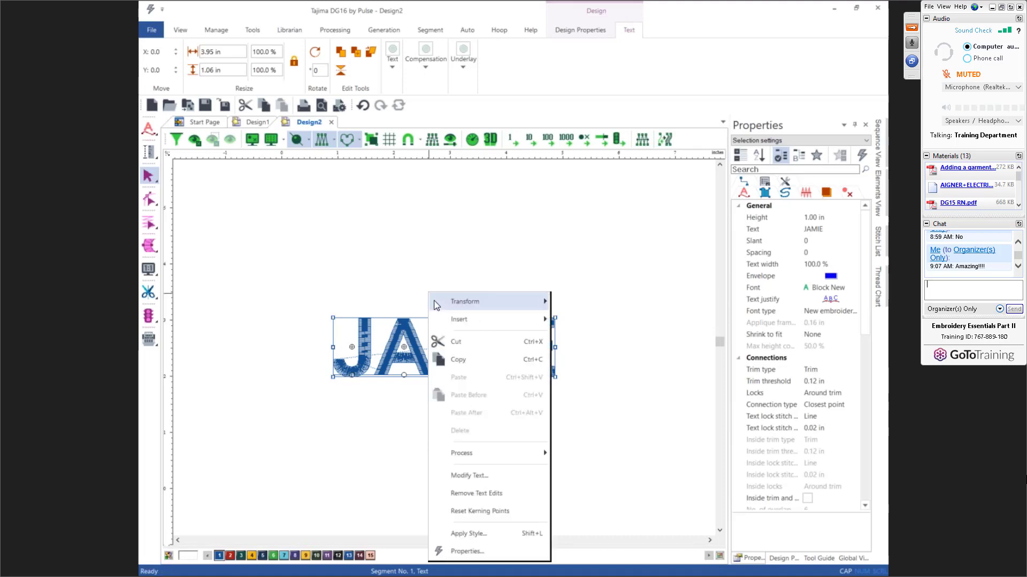
pyautogui.moveTo(434, 305)
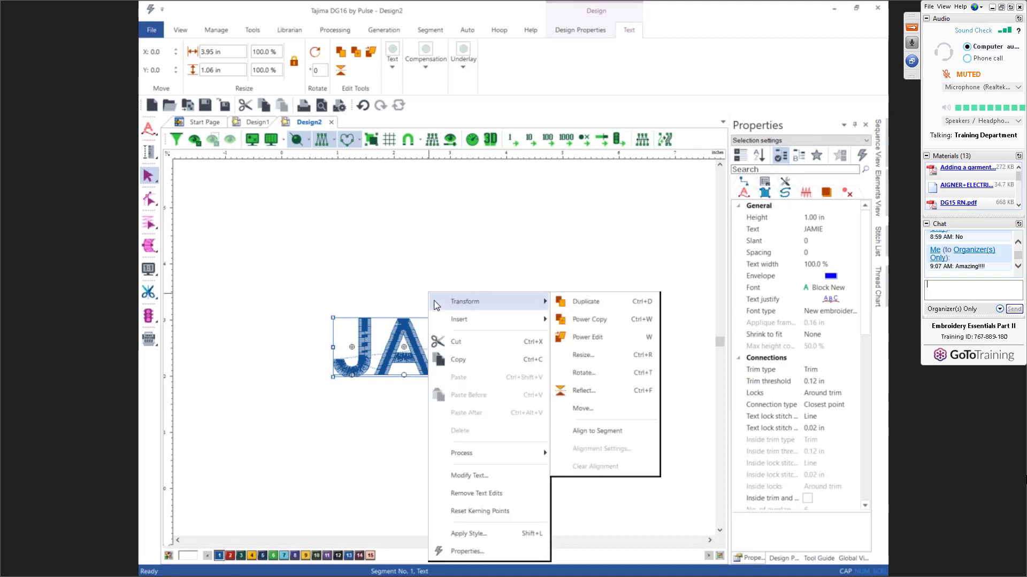
pyautogui.click(422, 333)
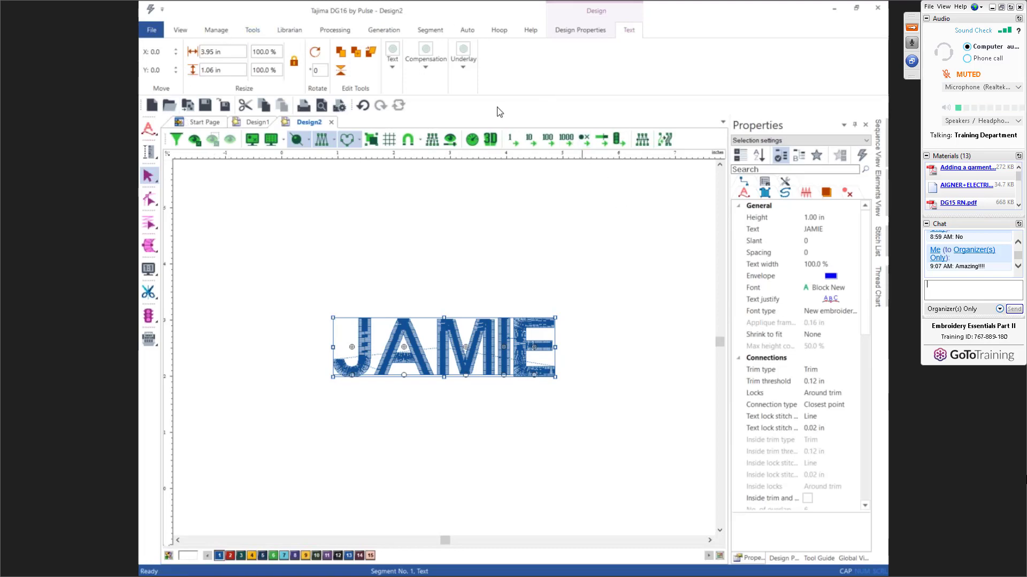
# Duplicate JAMIE three times, placing copies at upper left, upper right and lower right
pyautogui.click(343, 54)
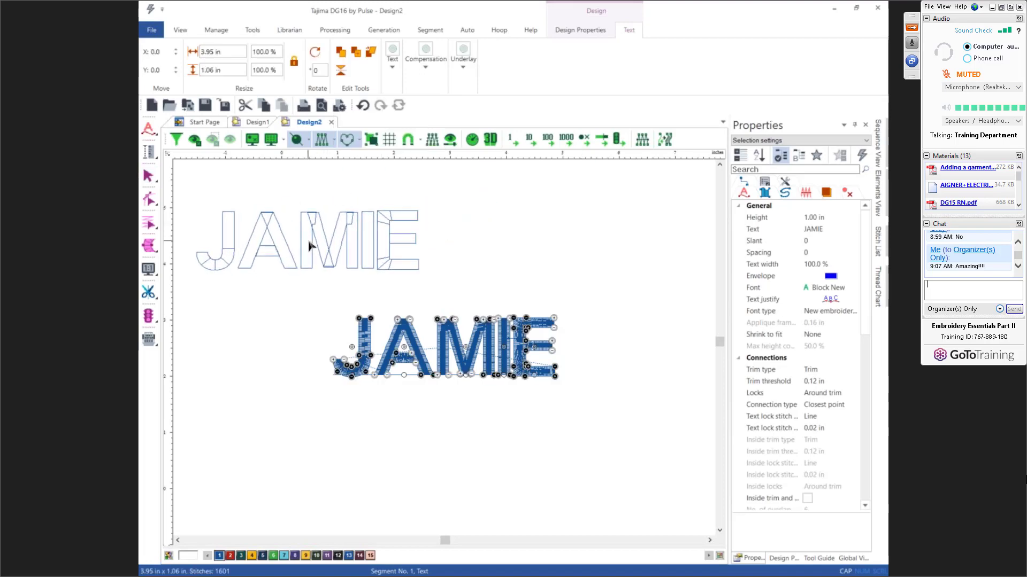
pyautogui.click(309, 246)
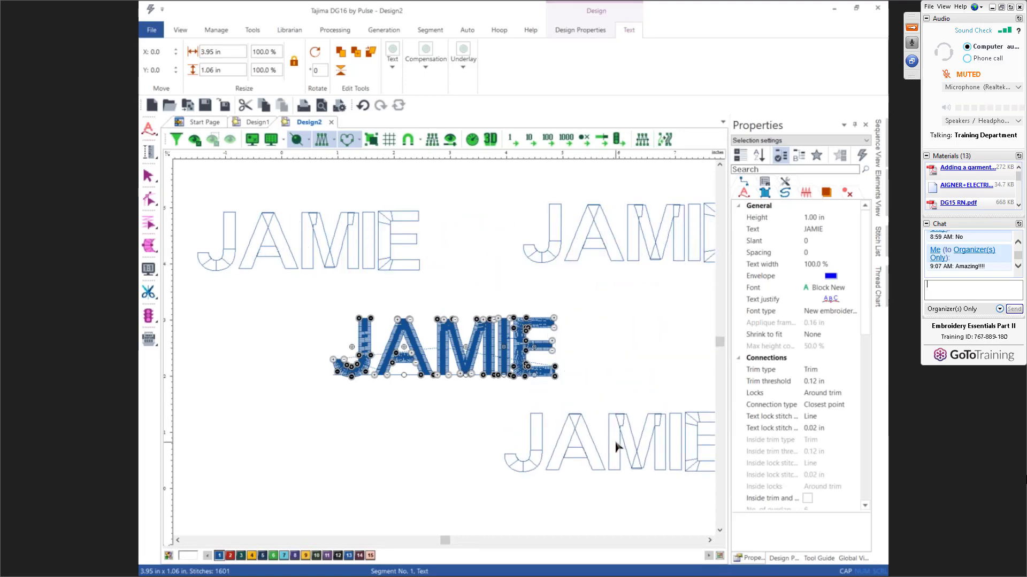
pyautogui.click(615, 444)
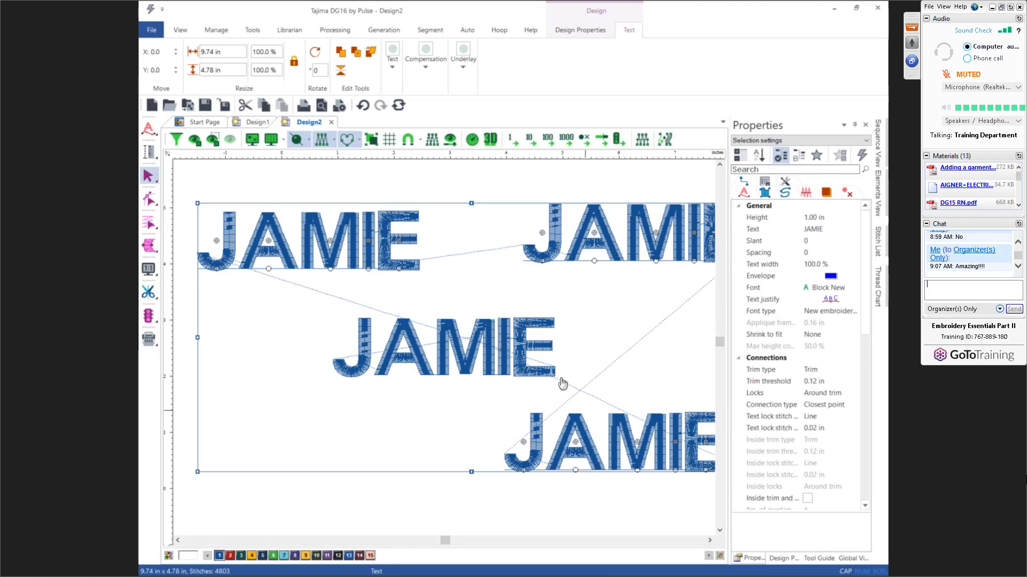
pyautogui.click(461, 294)
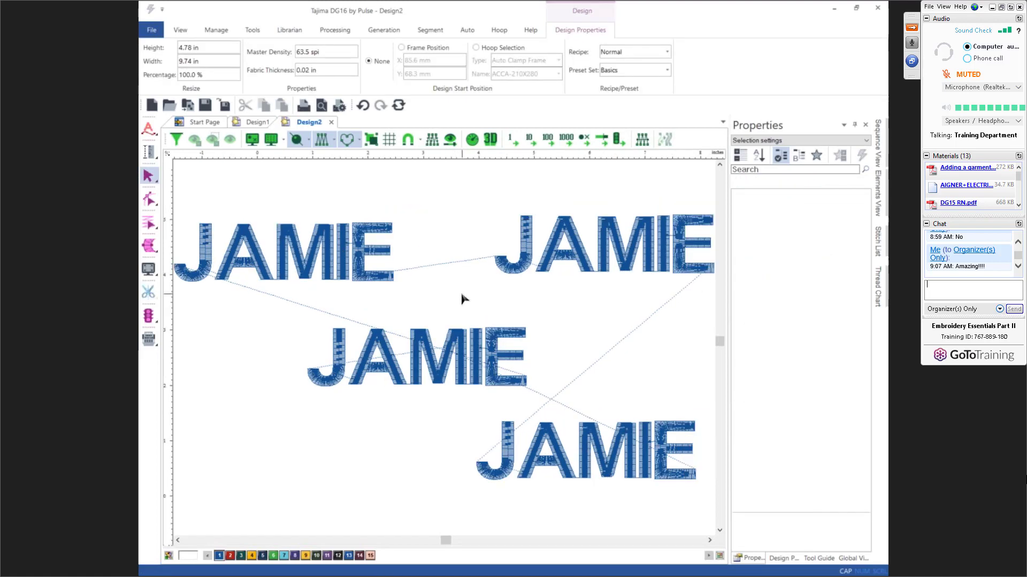
pyautogui.click(422, 335)
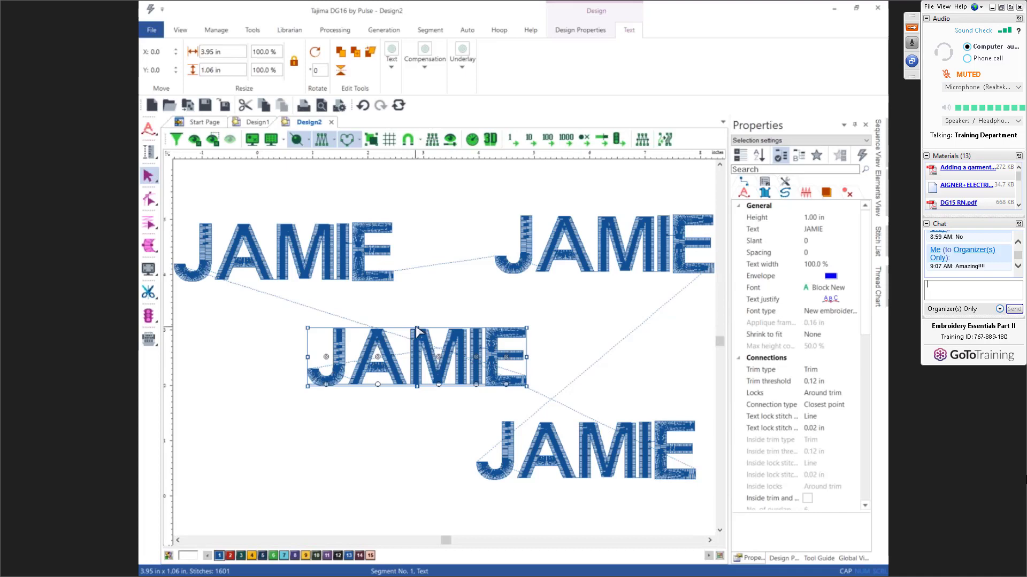
pyautogui.moveTo(417, 330)
pyautogui.mouseDown()
pyautogui.moveTo(420, 353)
pyautogui.moveTo(413, 342)
pyautogui.mouseUp()
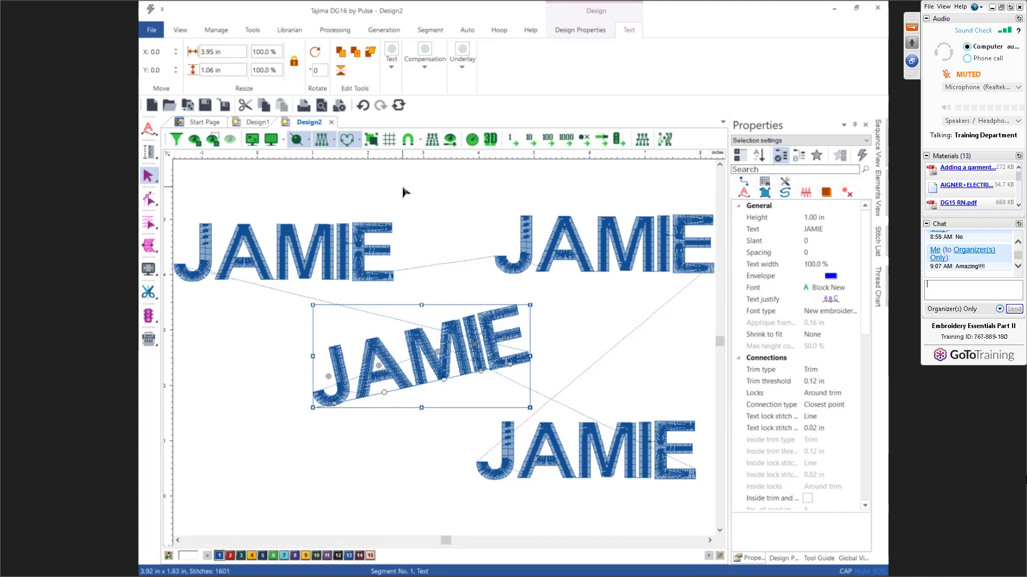
pyautogui.hotkey('ctrl', 'z')
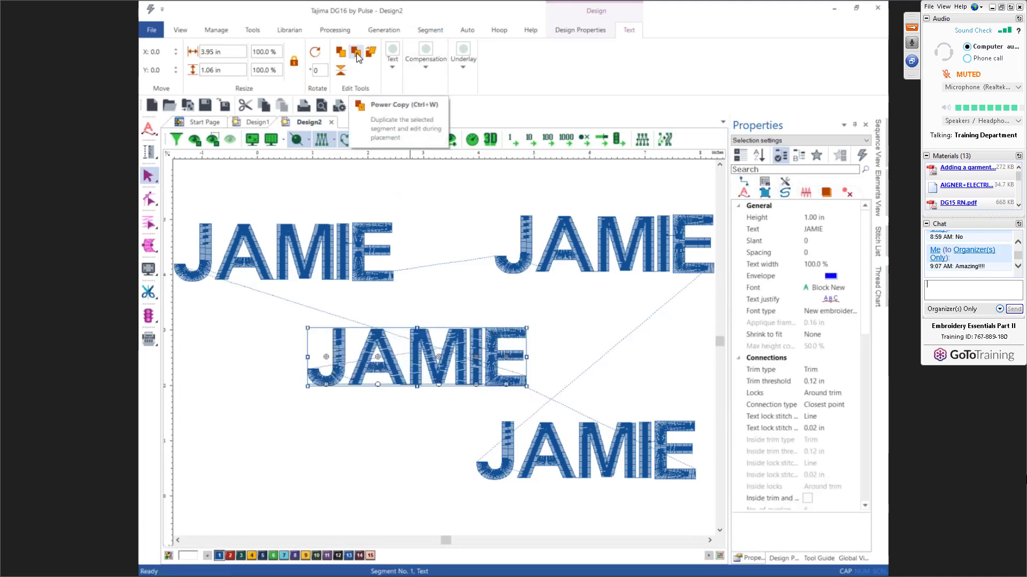
# Copy the middle JAMIE and set it at the lower left, rotated about 113°
pyautogui.click(356, 53)
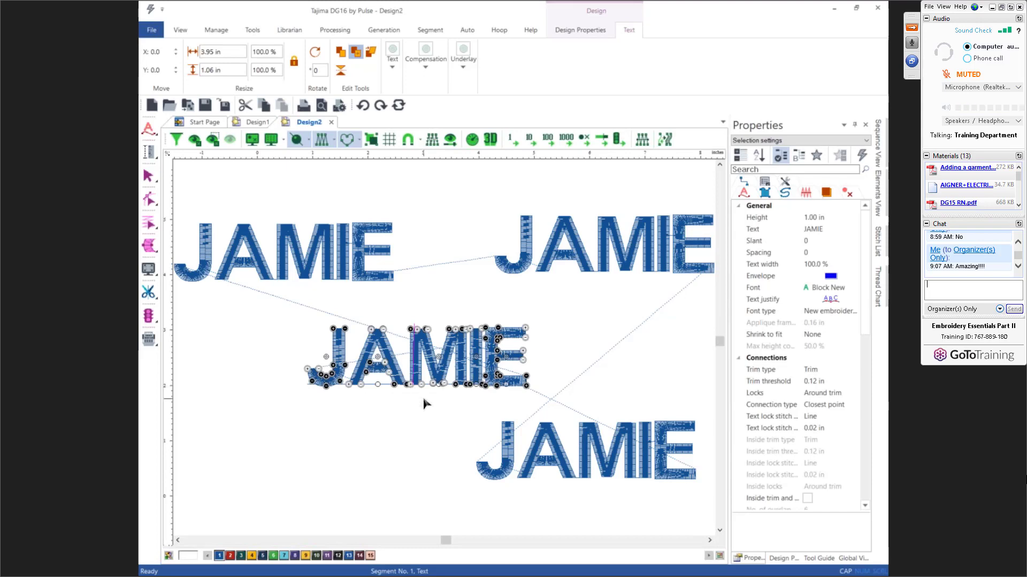
pyautogui.moveTo(262, 449); pyautogui.dragTo(288, 490)
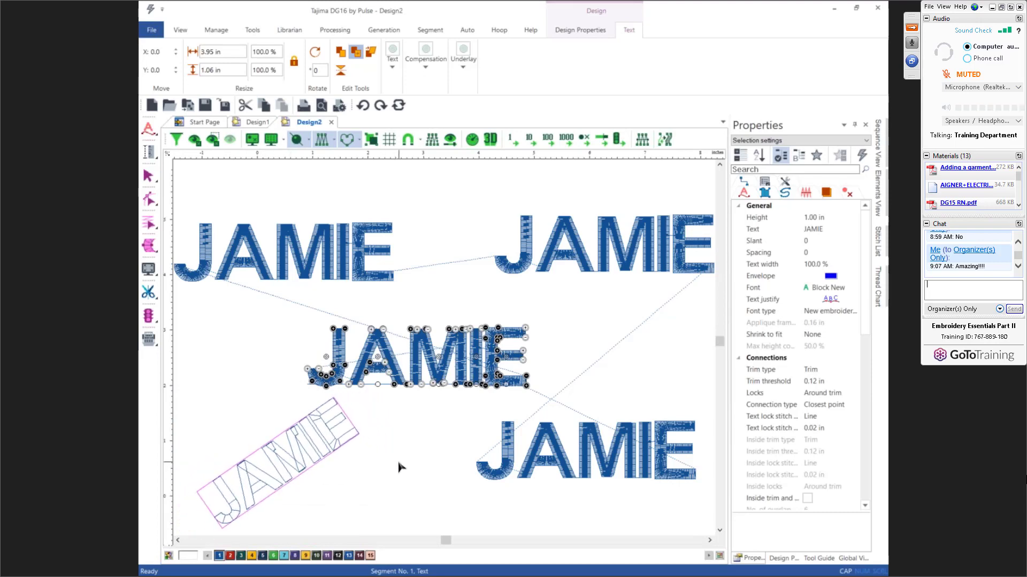
pyautogui.scroll(-3, 398, 467)
pyautogui.moveTo(415, 390); pyautogui.dragTo(416, 427)
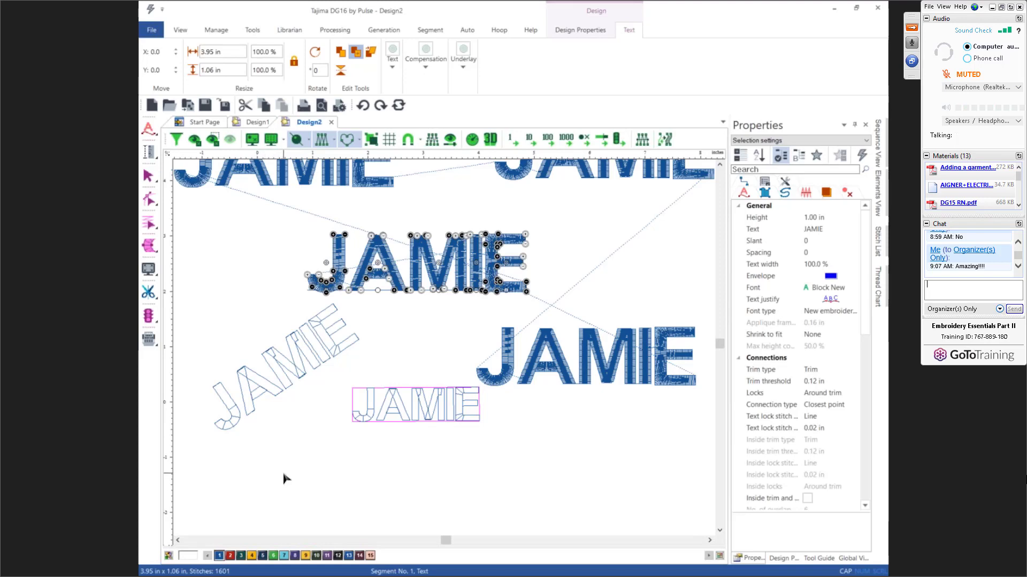
pyautogui.moveTo(287, 479); pyautogui.dragTo(275, 504)
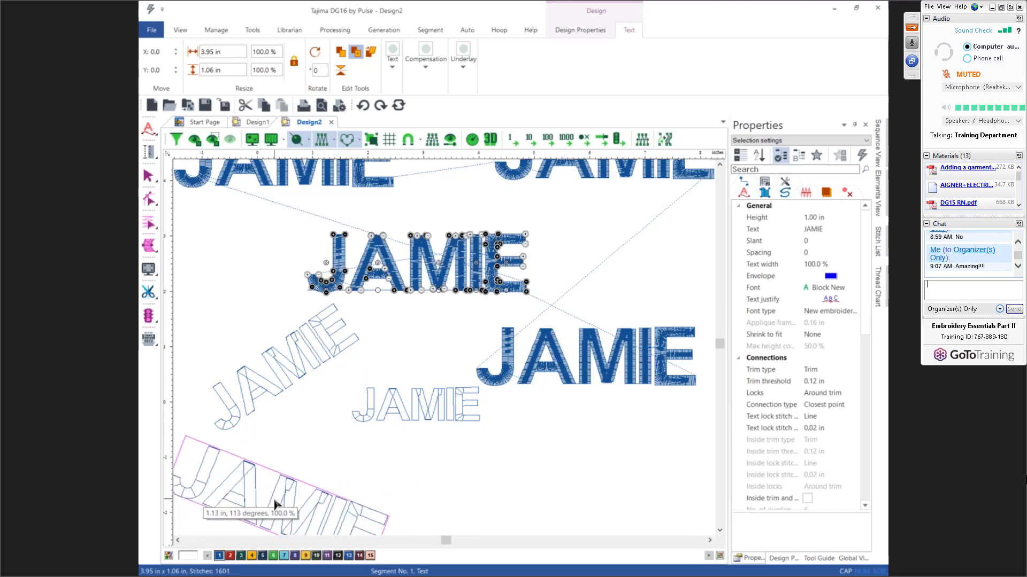
pyautogui.moveTo(275, 504); pyautogui.dragTo(275, 505)
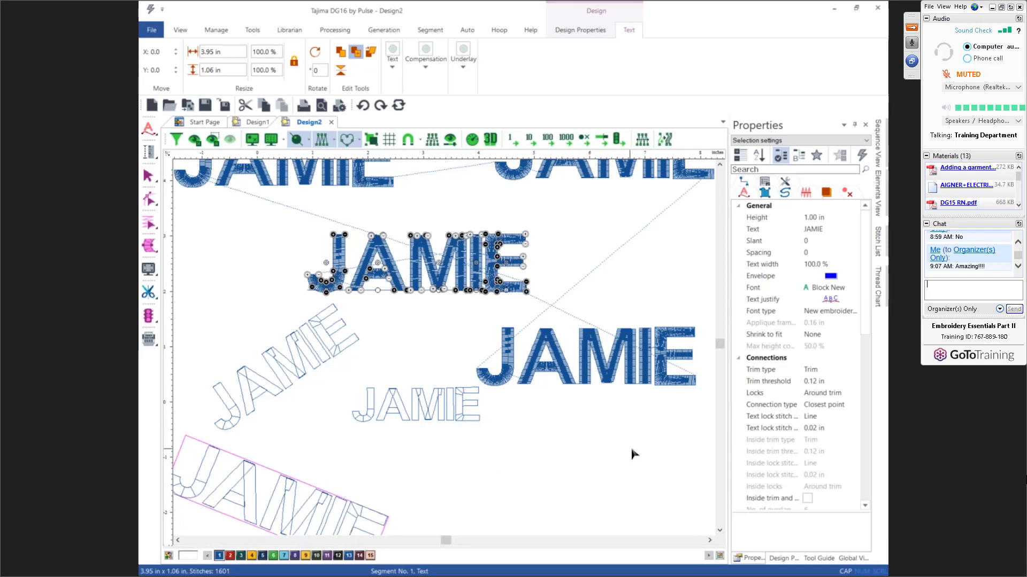
pyautogui.press('alt')
pyautogui.press('Escape')
# Paste another JAMIE, enlarged to about 106%, at the lower right and deselect
pyautogui.hotkey('ctrl', 'v')
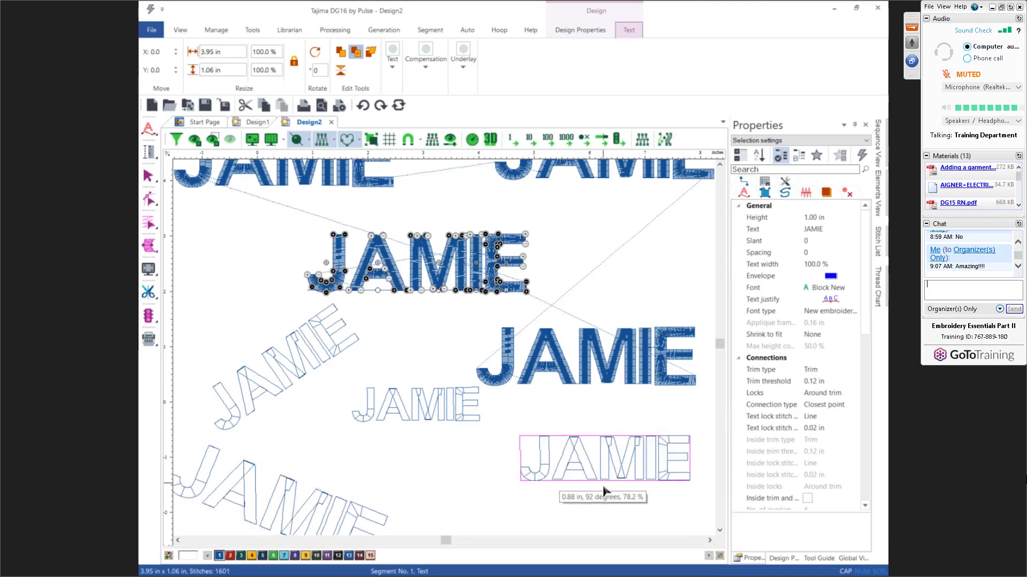
pyautogui.press('alt')
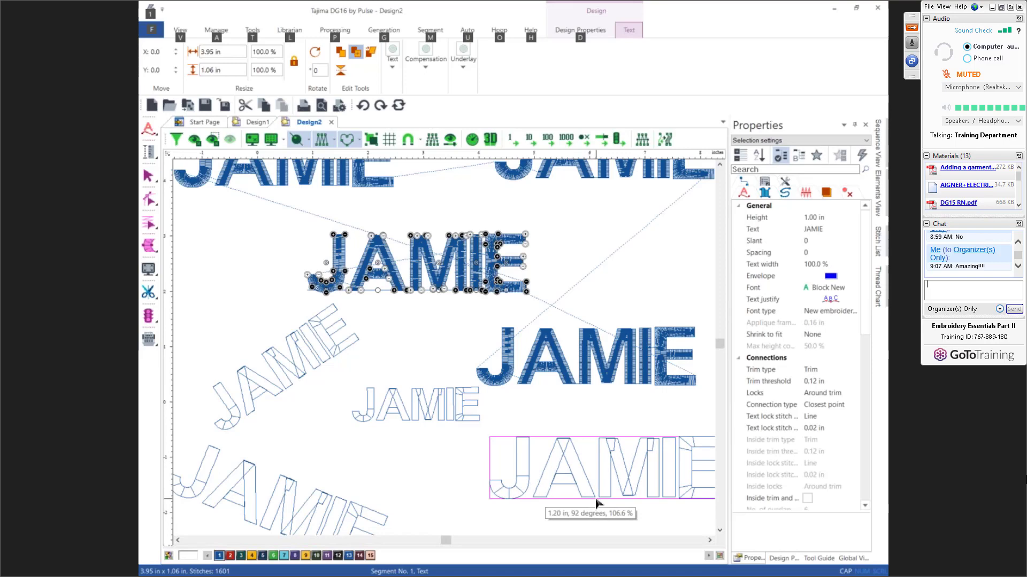
pyautogui.click(597, 503)
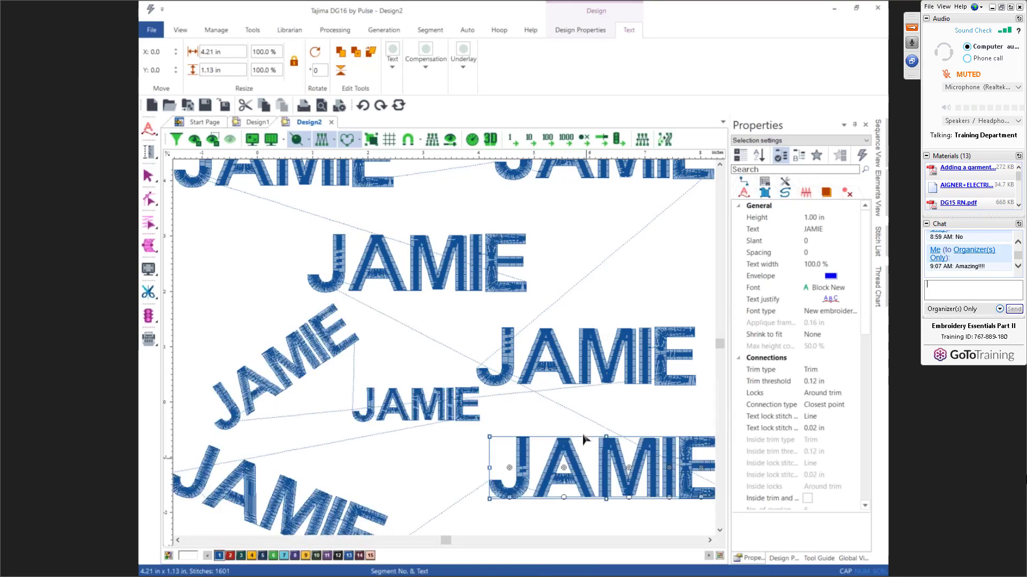
pyautogui.press('Escape')
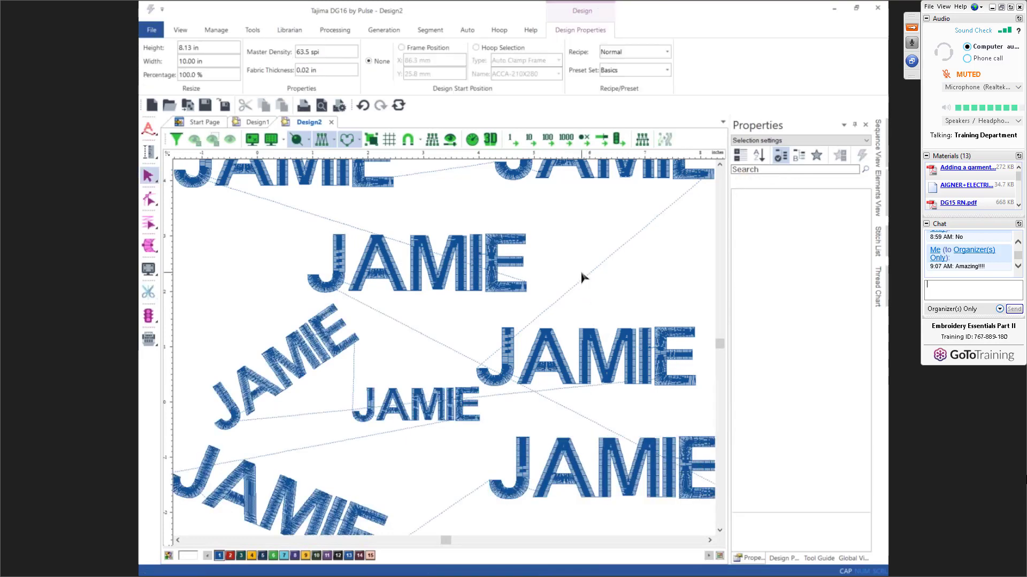
# Zoom out to fit all eight copies and select the central Block New JAMIE
pyautogui.scroll(-1, 583, 276)
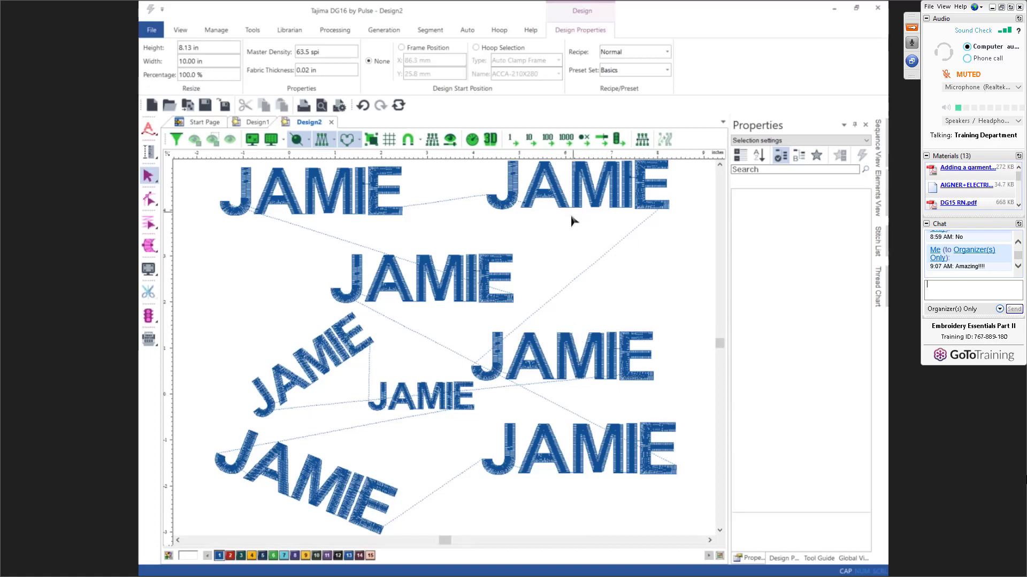
pyautogui.click(501, 265)
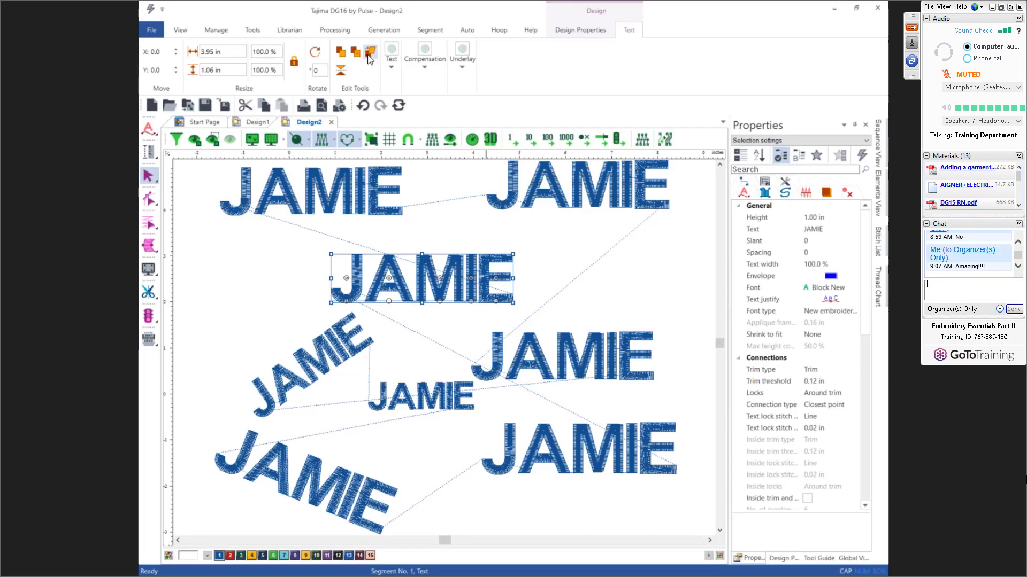
# Slant and rotate the middle JAMIE with Power Edit
pyautogui.click(369, 55)
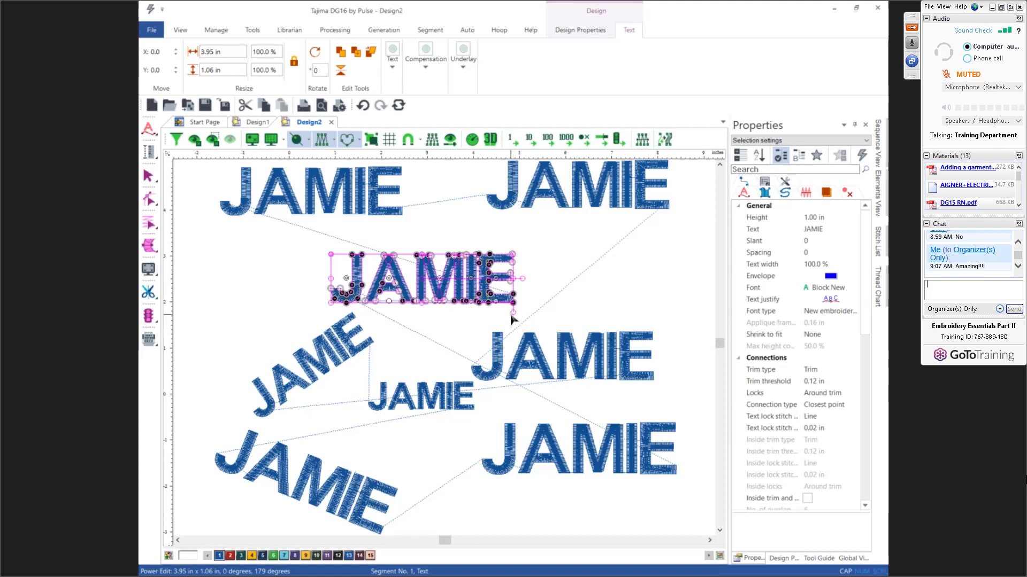
pyautogui.moveTo(512, 312)
pyautogui.mouseDown()
pyautogui.moveTo(493, 306)
pyautogui.moveTo(542, 302)
pyautogui.moveTo(500, 321)
pyautogui.mouseUp()
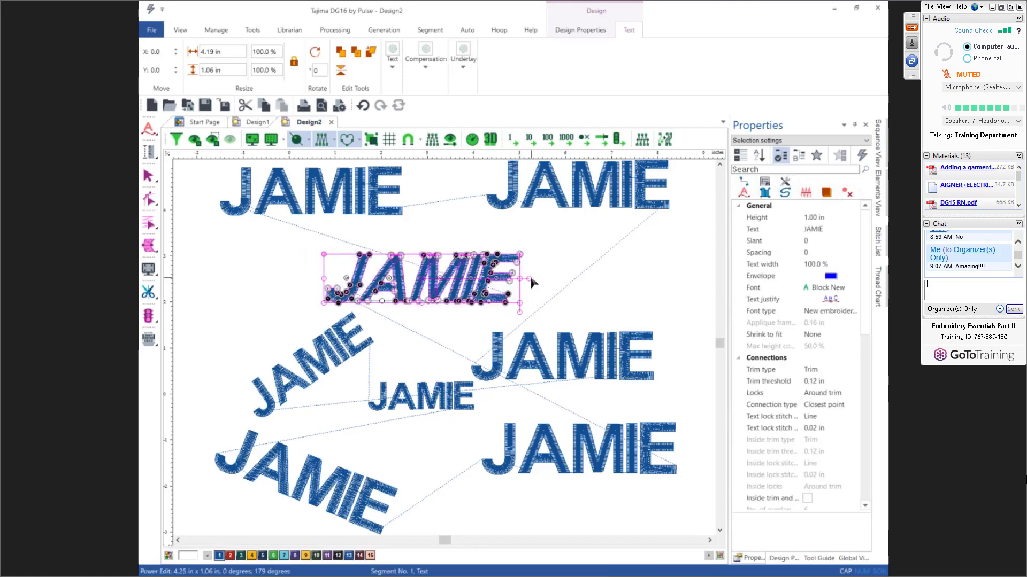
pyautogui.moveTo(530, 281); pyautogui.dragTo(468, 287)
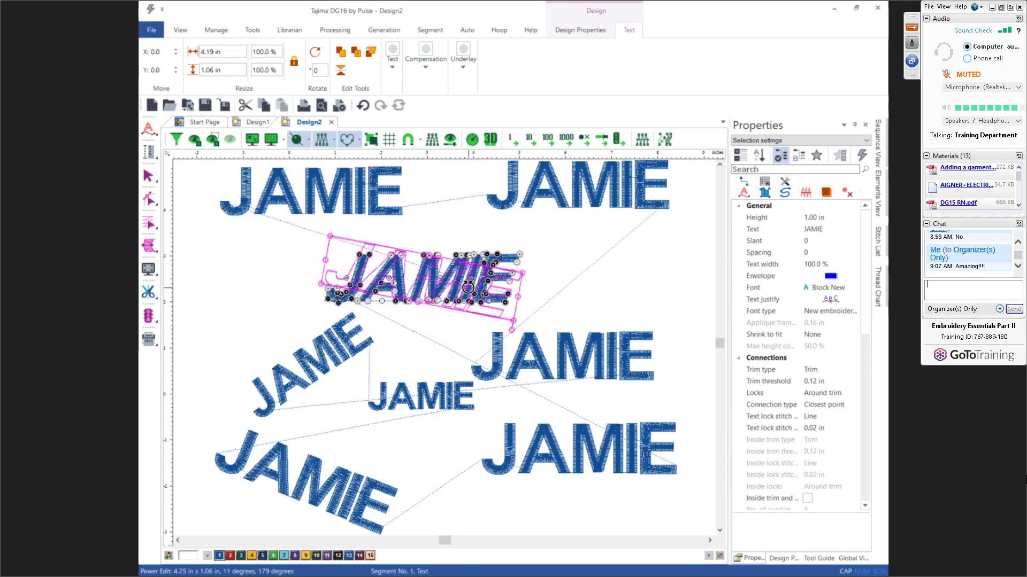
pyautogui.moveTo(468, 287); pyautogui.dragTo(469, 292)
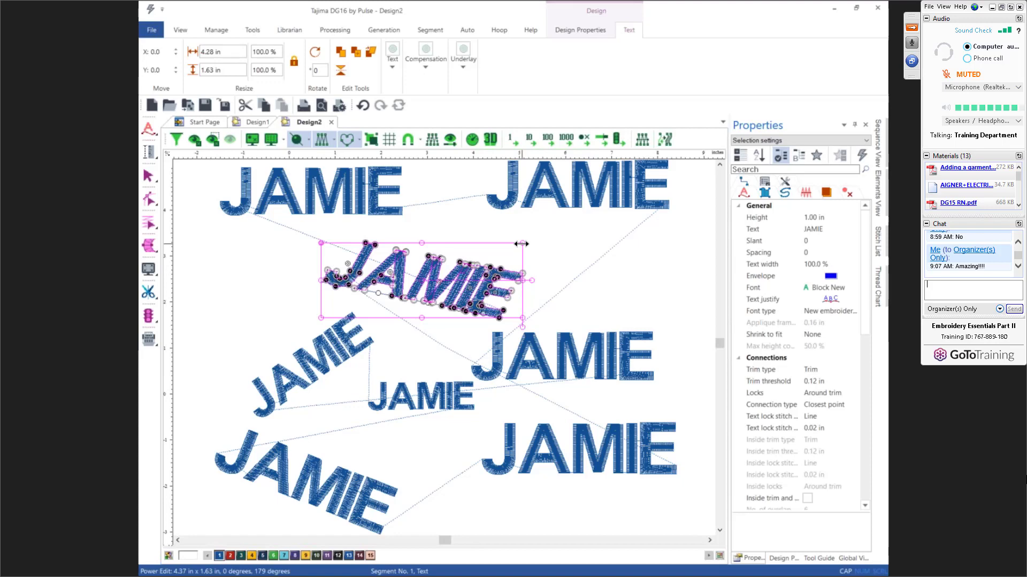
# Stretch the middle JAMIE taller to 1.79 in, then return to Select and deselect
pyautogui.moveTo(521, 243); pyautogui.dragTo(514, 275)
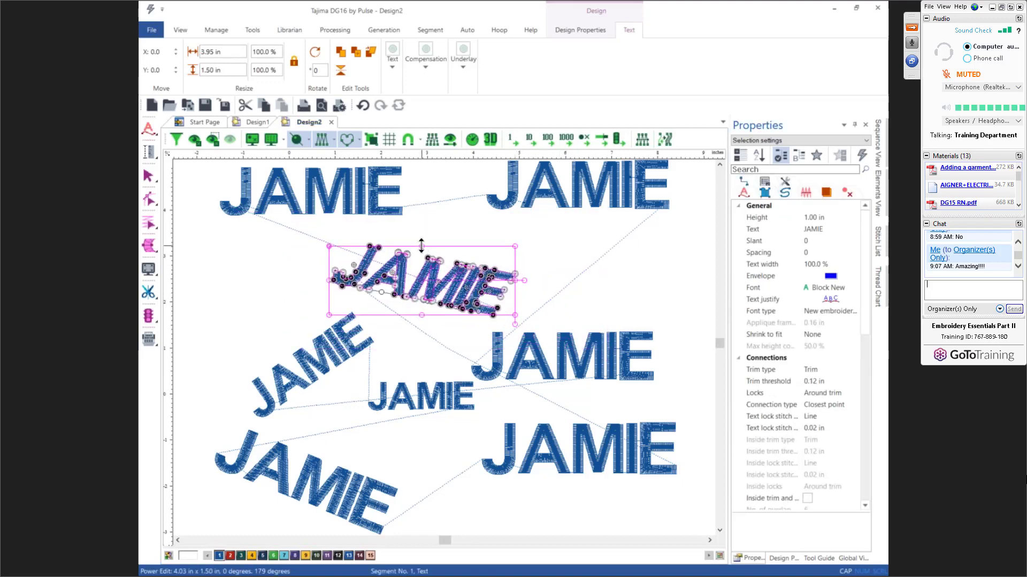
pyautogui.moveTo(422, 247)
pyautogui.mouseDown()
pyautogui.moveTo(421, 326)
pyautogui.moveTo(422, 223)
pyautogui.moveTo(422, 239)
pyautogui.mouseUp()
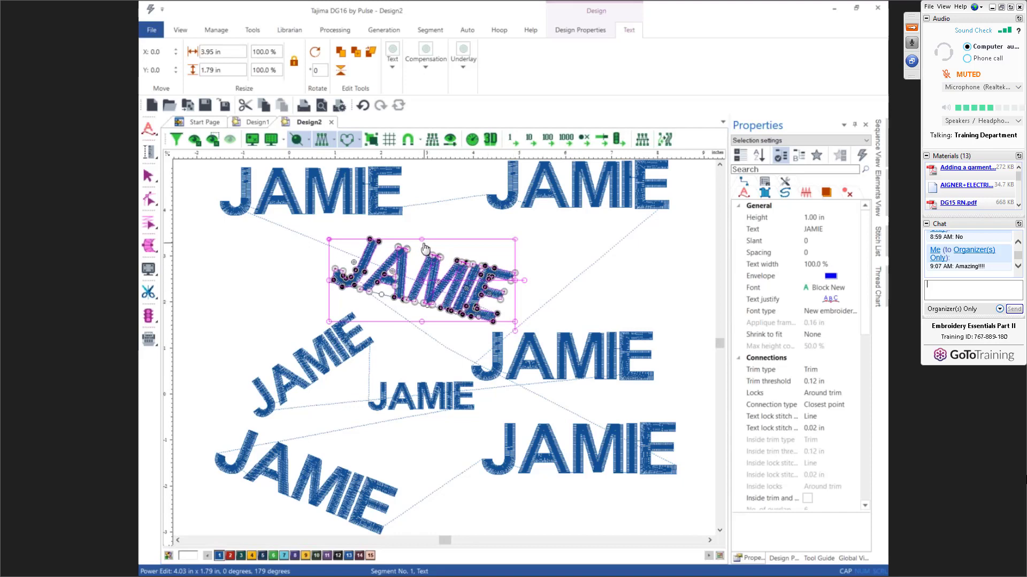
pyautogui.click(149, 177)
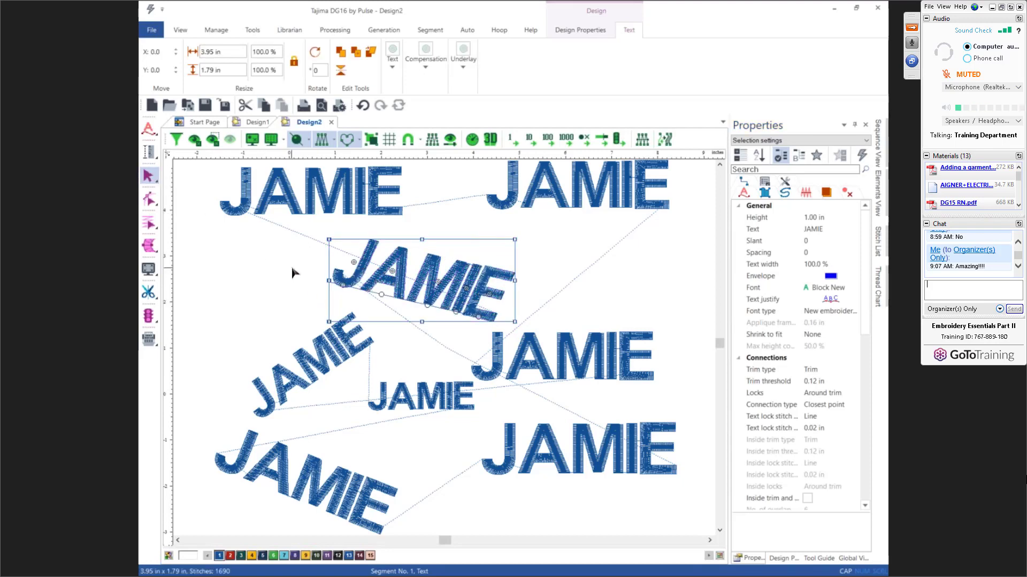
pyautogui.click(489, 207)
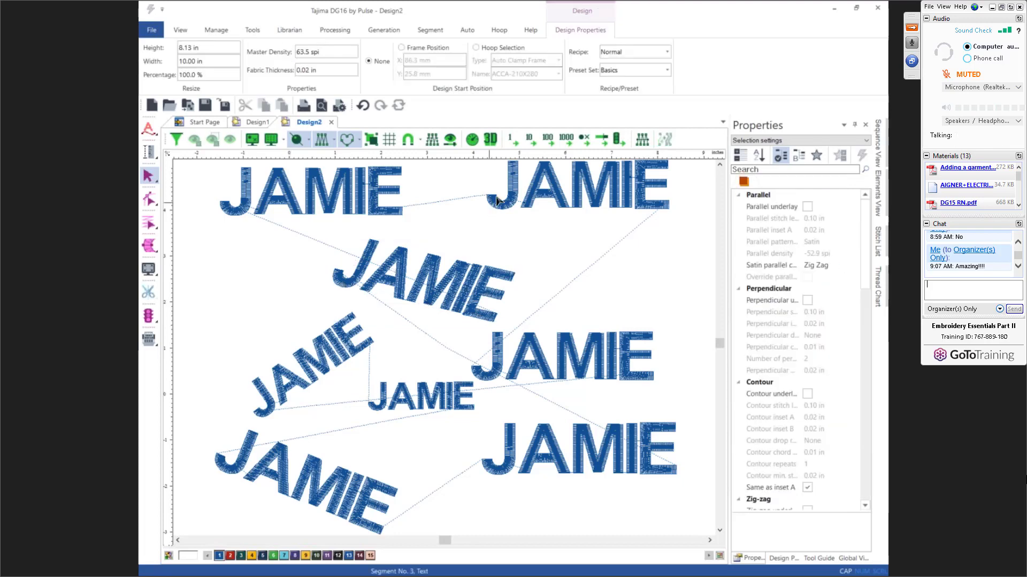
# Select the top-right JAMIE and bring up its Reflect Group dialog
pyautogui.click(489, 207)
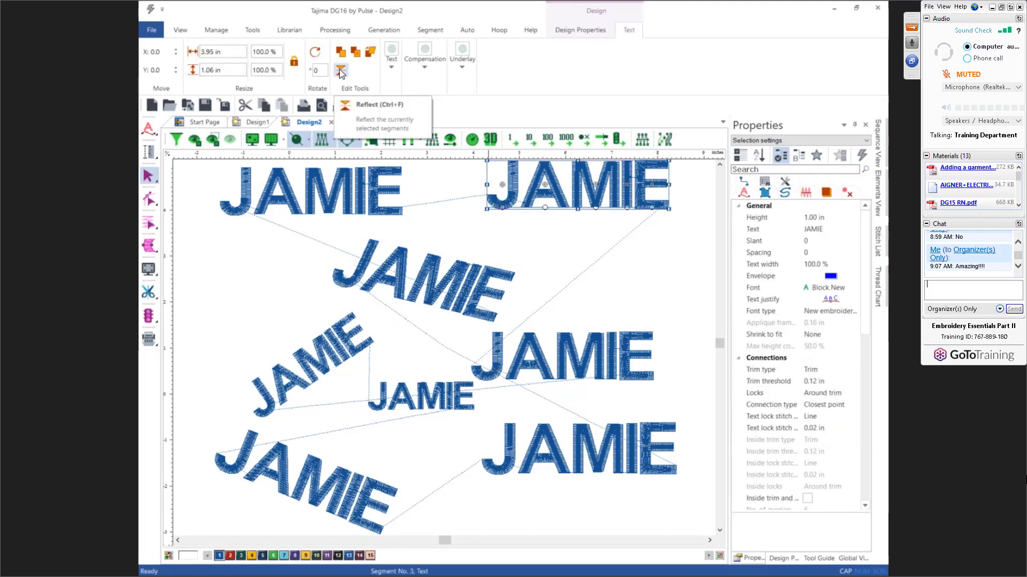
pyautogui.click(719, 165)
pyautogui.click(720, 165)
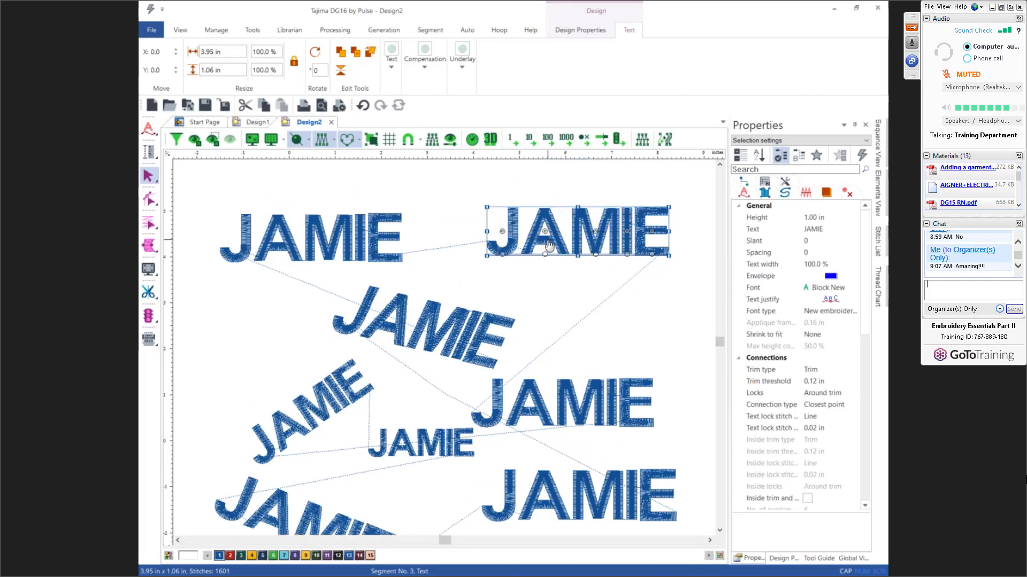
pyautogui.click(340, 71)
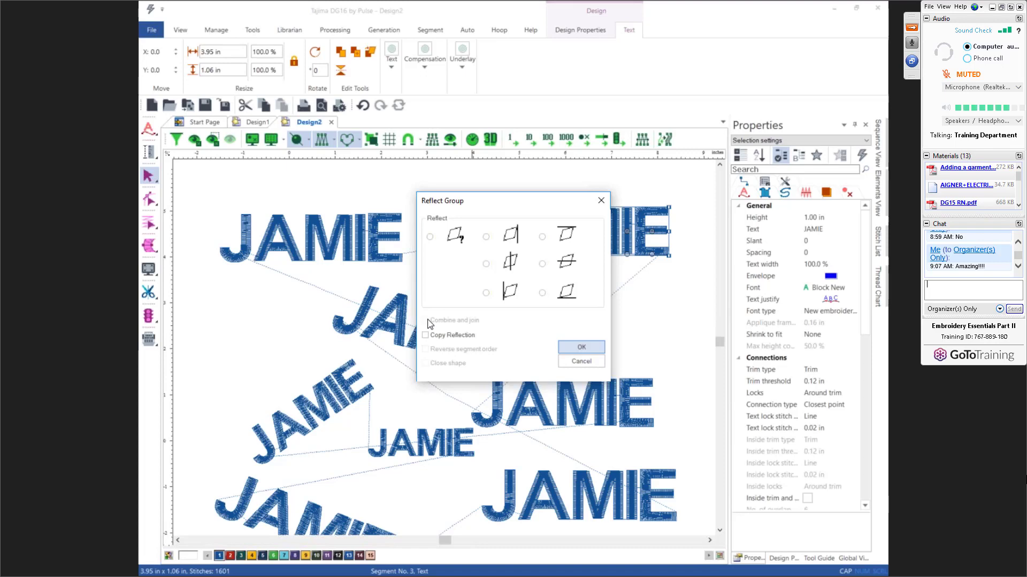
# Create a left-right mirrored copy of the top-right JAMIE, keeping the original
pyautogui.click(430, 237)
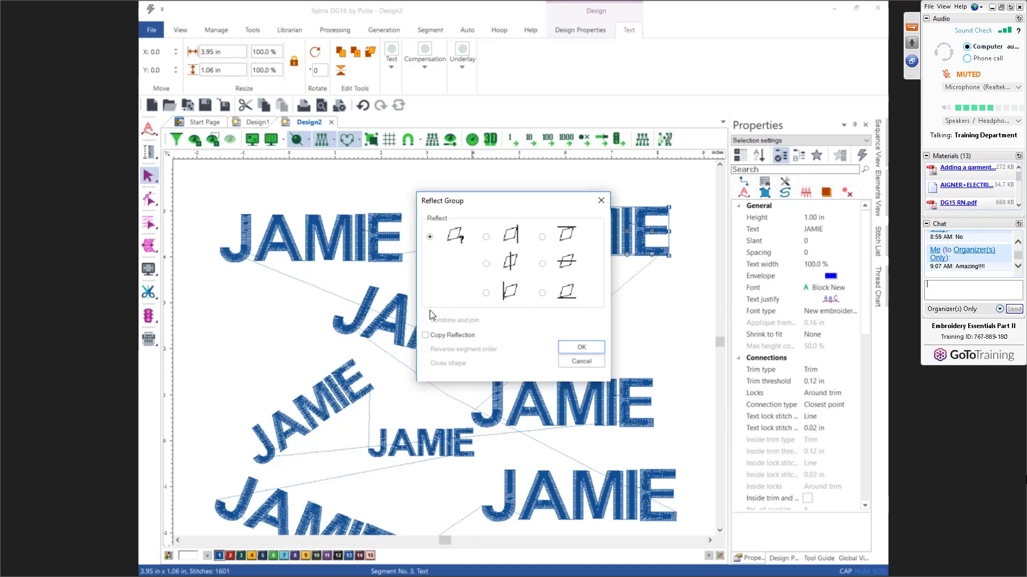
pyautogui.click(425, 335)
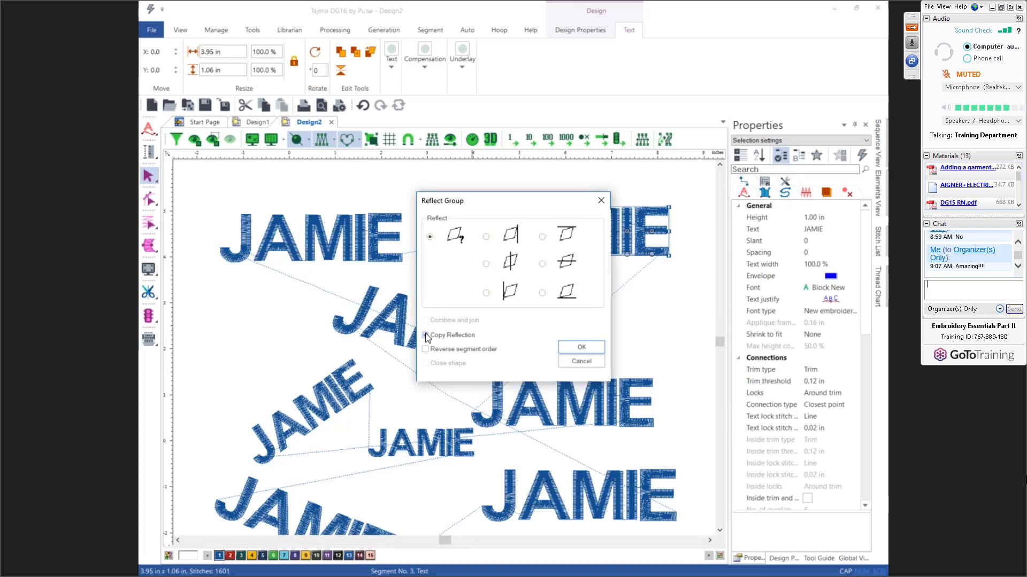
pyautogui.click(582, 349)
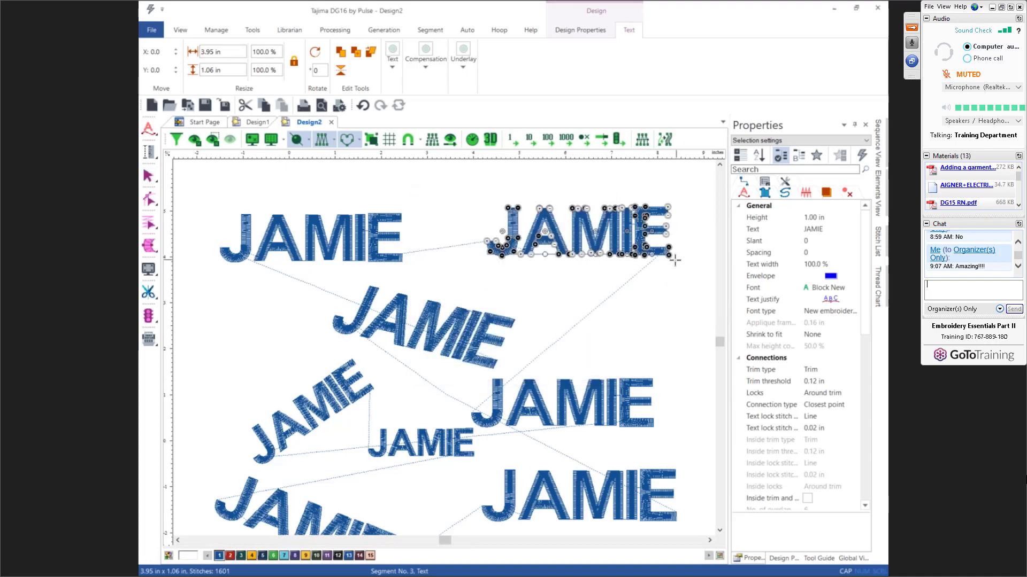
# Tilt the mirrored copy and select it together with the top JAMIE
pyautogui.moveTo(672, 261); pyautogui.dragTo(551, 208)
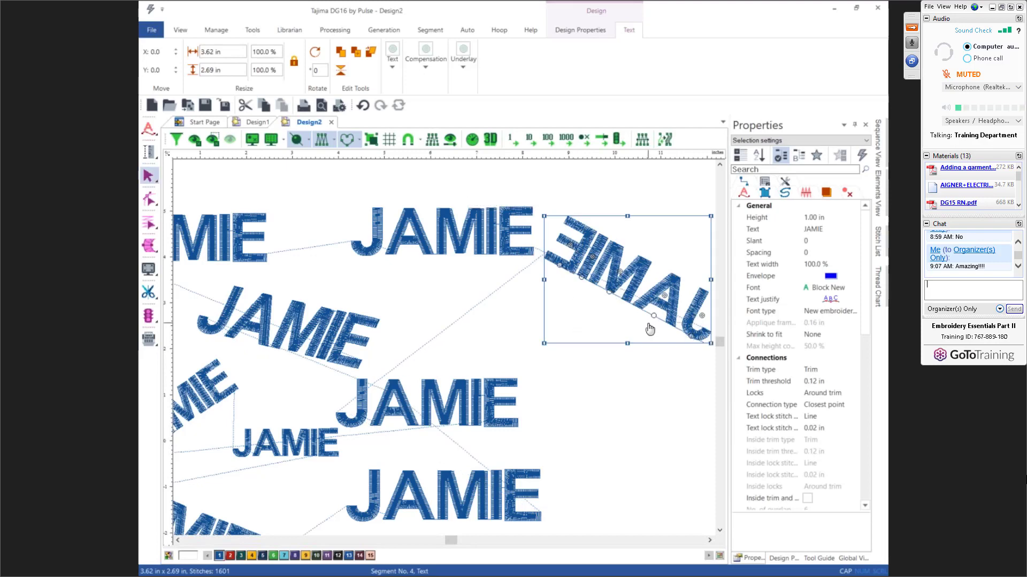
pyautogui.click(710, 541)
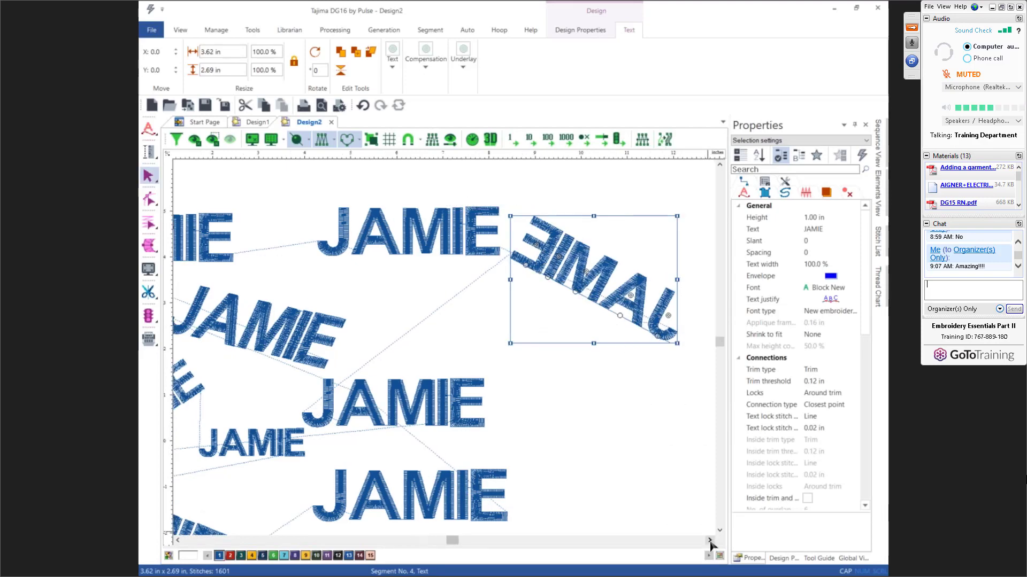
pyautogui.click(709, 540)
pyautogui.moveTo(417, 203); pyautogui.dragTo(565, 288)
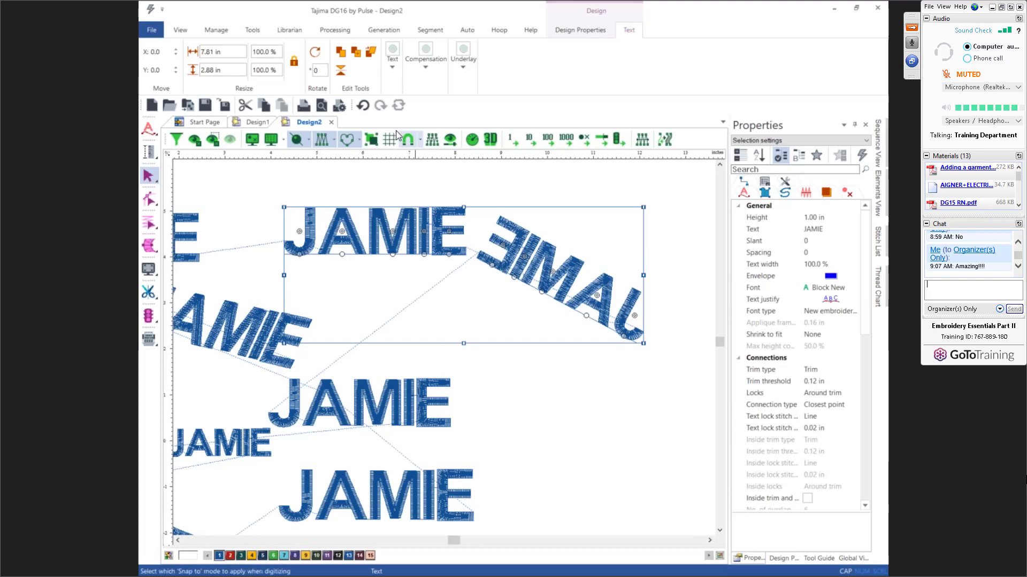
# Reflect a copy of the selected JAMIE pair in a different direction, then clear the selection
pyautogui.click(340, 73)
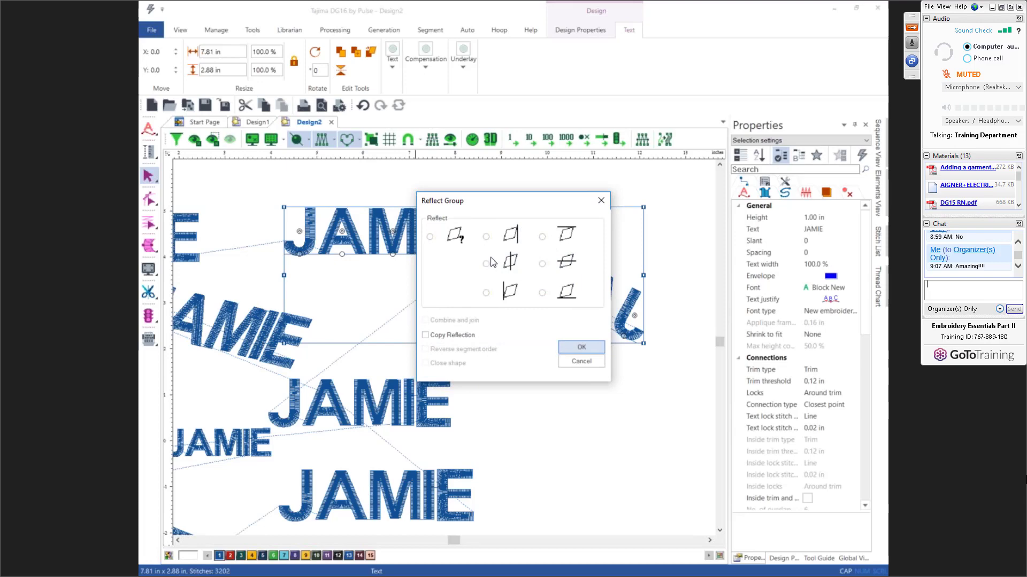
pyautogui.click(542, 237)
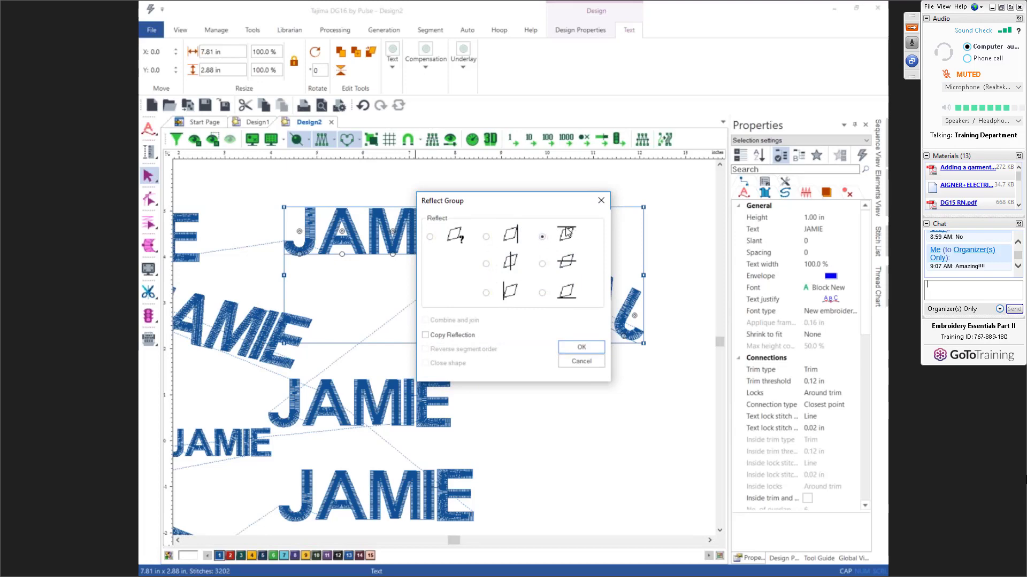
pyautogui.click(425, 334)
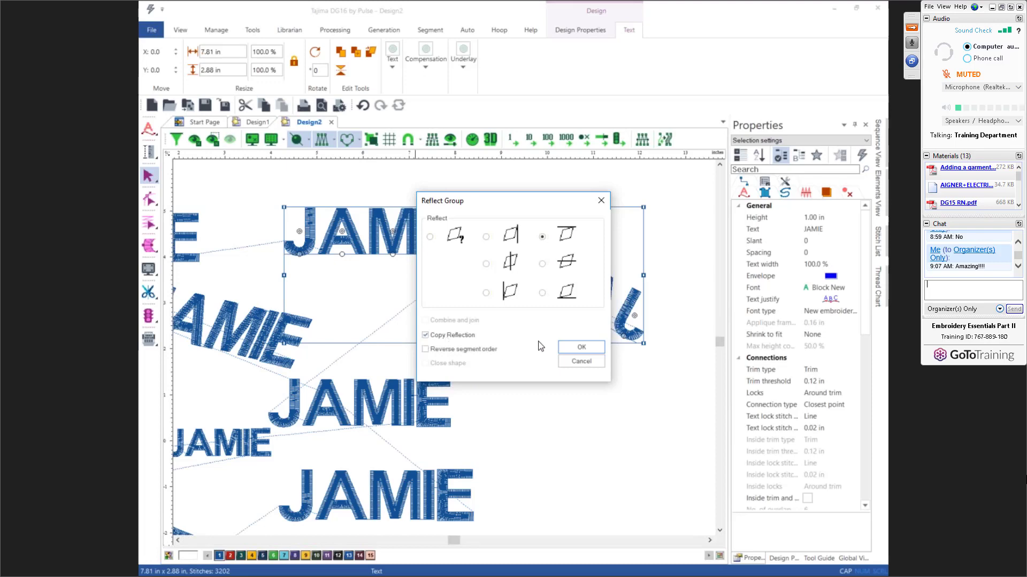
pyautogui.click(582, 347)
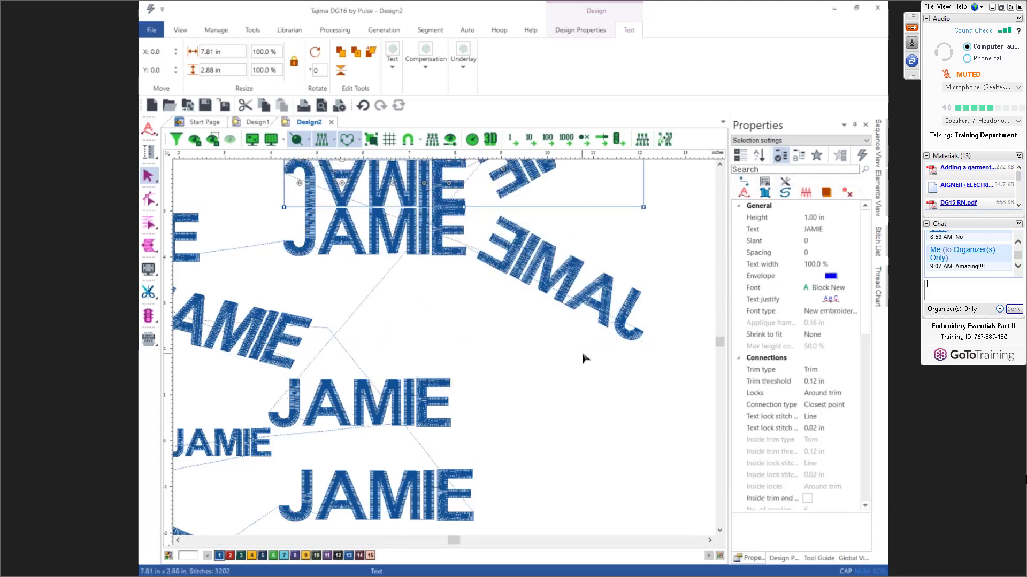
pyautogui.scroll(3, 582, 356)
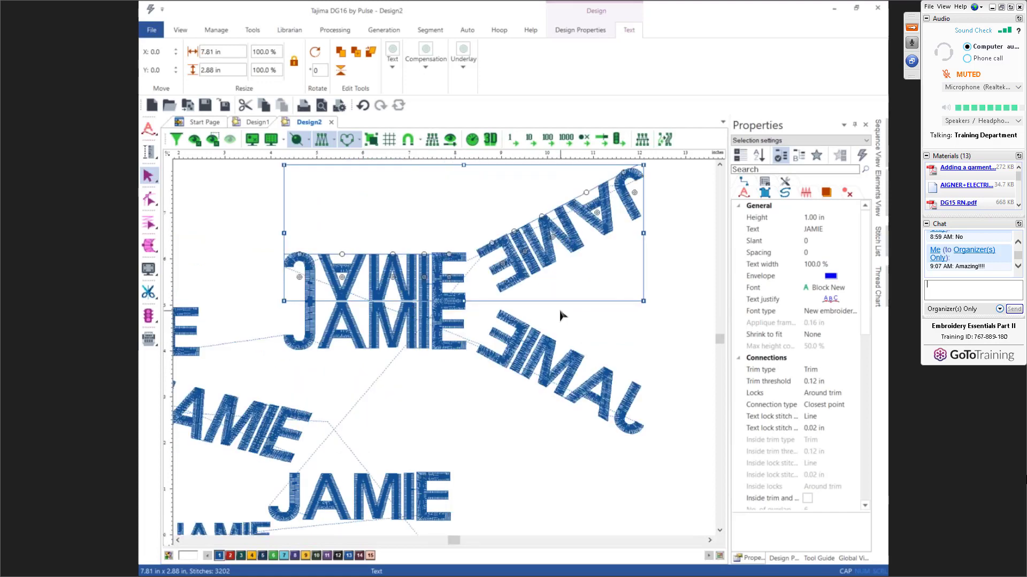
pyautogui.click(279, 234)
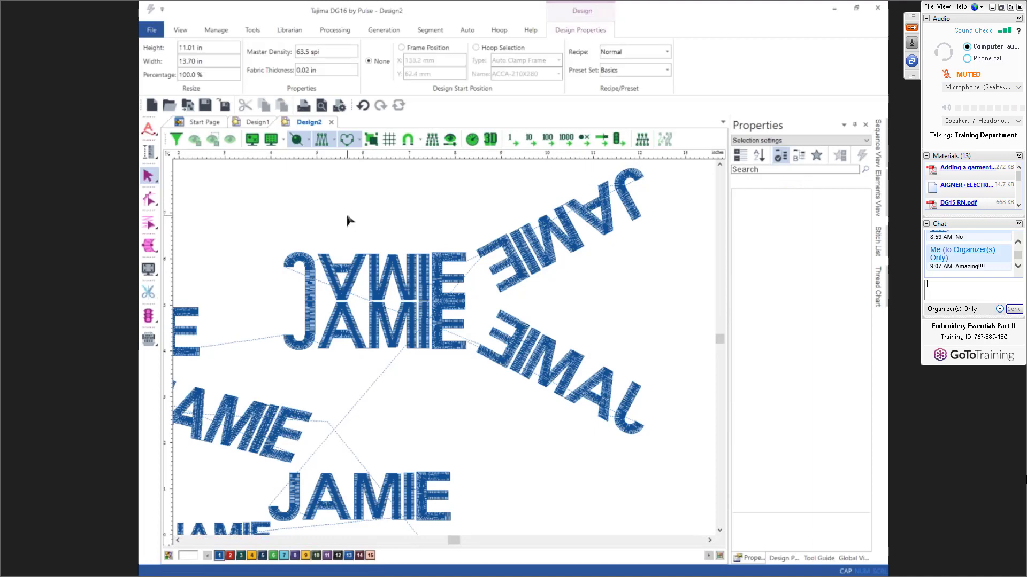
# Mirror a copy of the four JAMIE objects across a vertical line, then deselect
pyautogui.moveTo(347, 220); pyautogui.dragTo(619, 358)
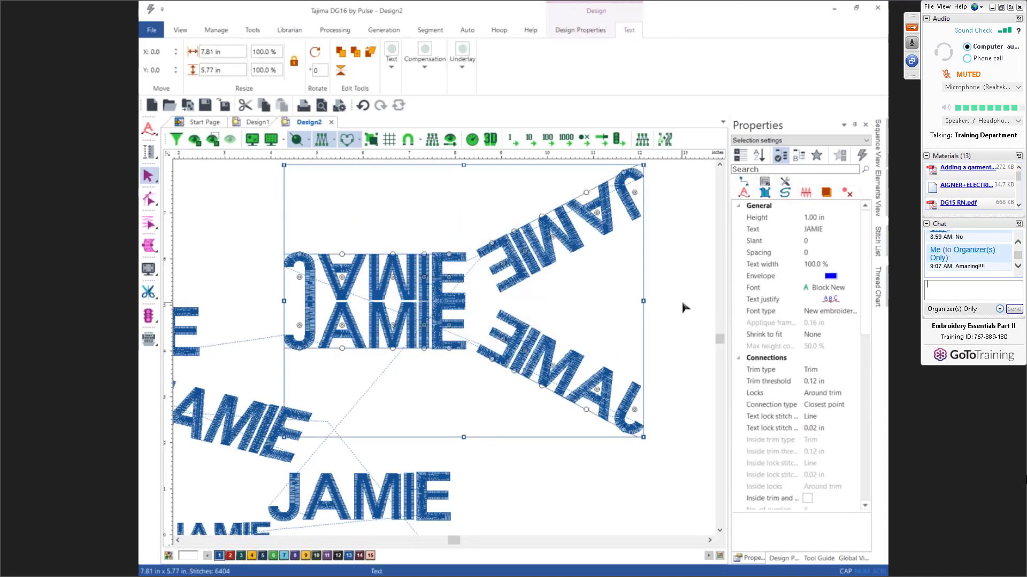
pyautogui.click(341, 70)
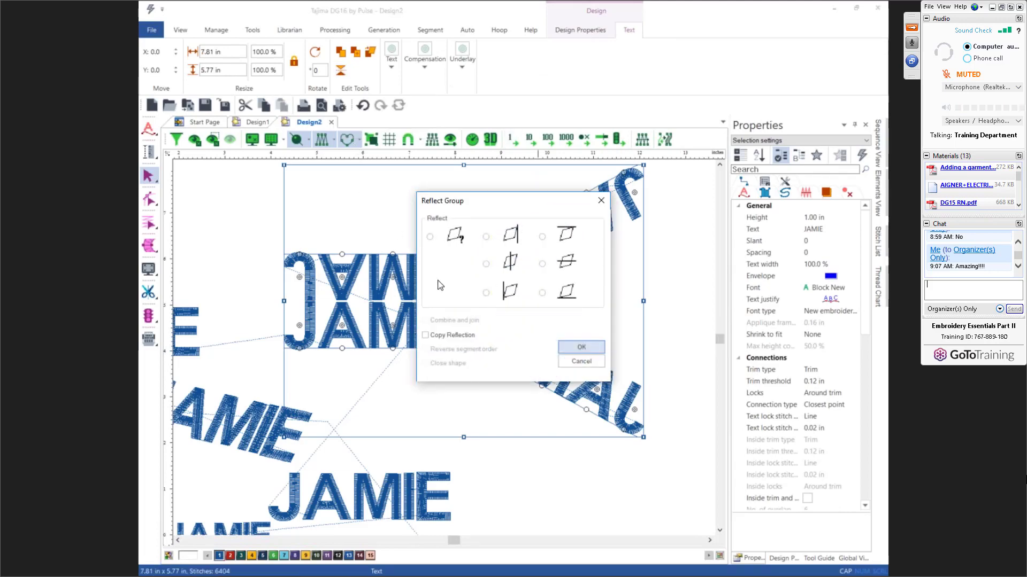
pyautogui.click(428, 335)
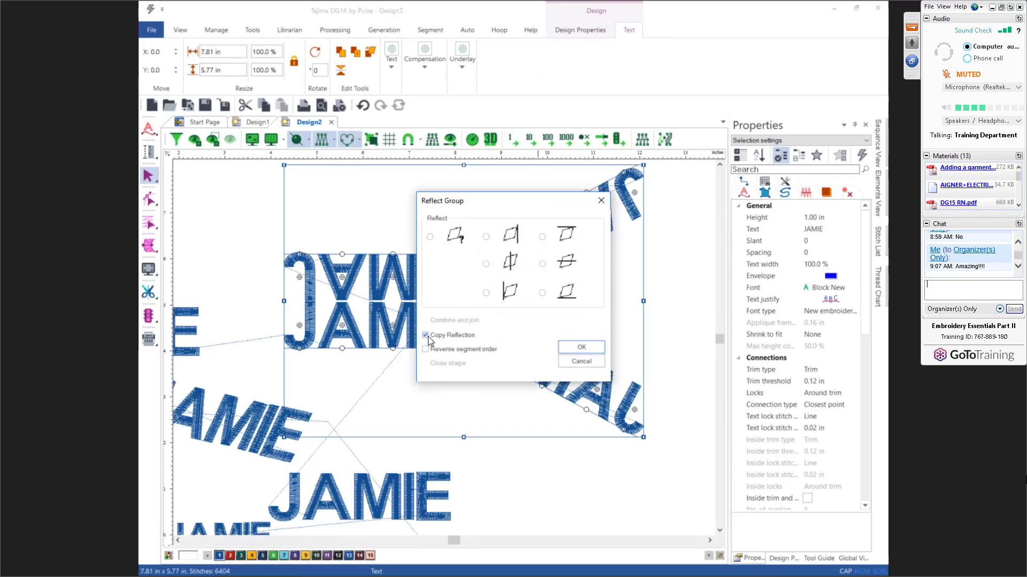
pyautogui.click(485, 236)
pyautogui.click(581, 348)
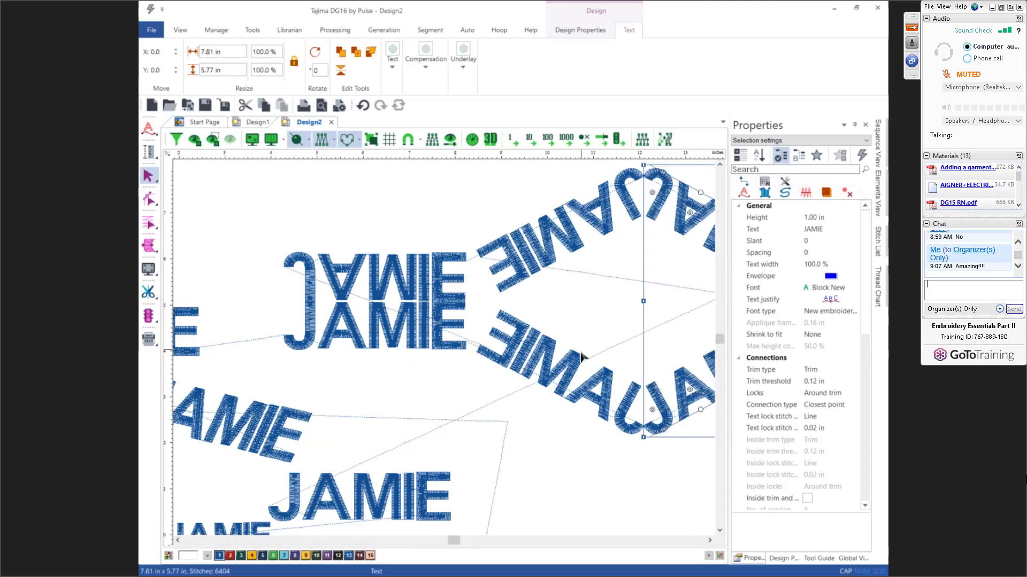
pyautogui.click(610, 451)
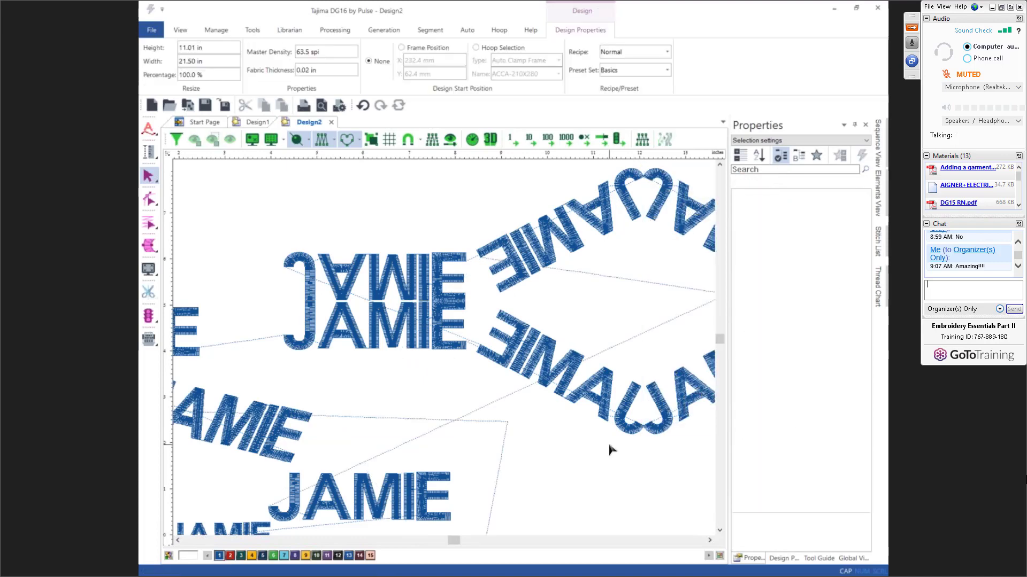
# Check Design Properties (21.50 × 11.01 in, 23612 stitches) and select the diamond lettering
pyautogui.scroll(-2, 610, 451)
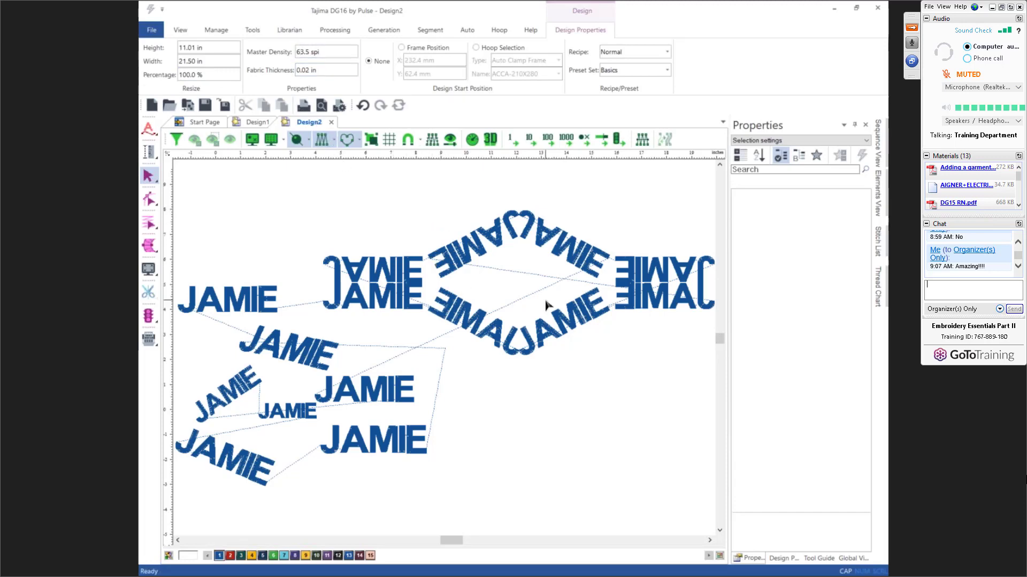
pyautogui.click(778, 559)
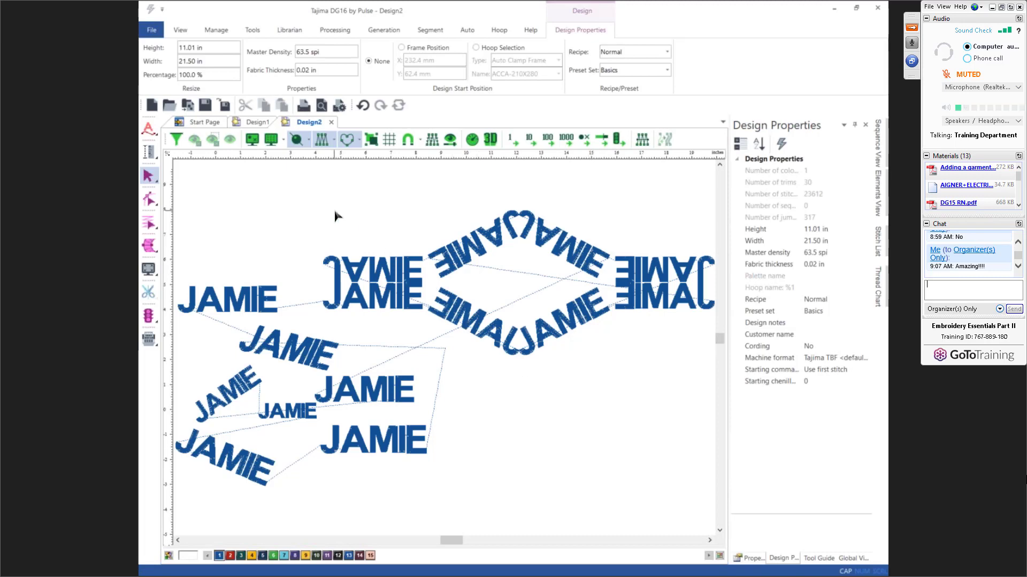
pyautogui.moveTo(334, 211); pyautogui.dragTo(674, 345)
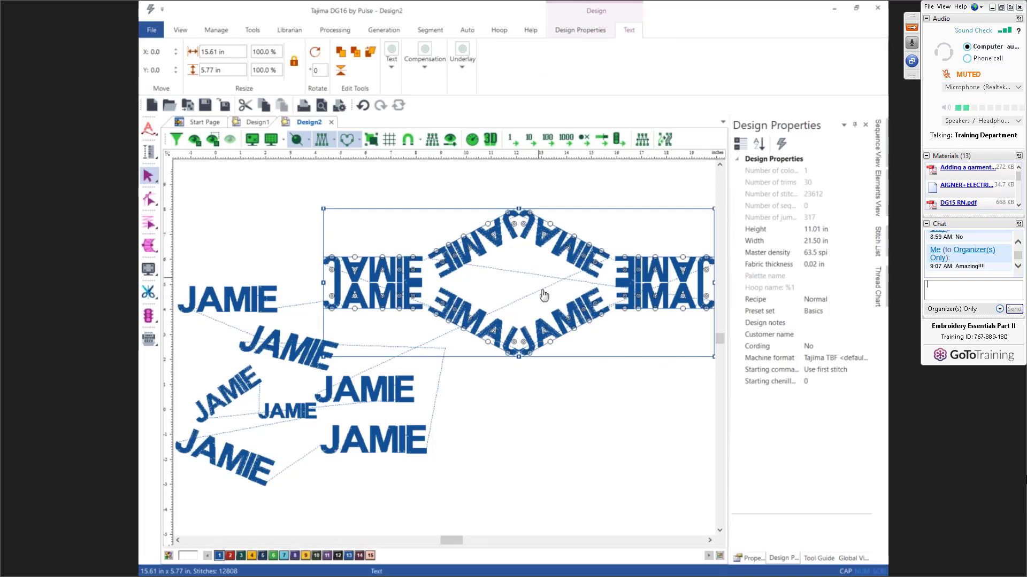
# Resize the diamond lettering group to 10 in wide, 3.70 in high, and zoom to fit
pyautogui.click(751, 558)
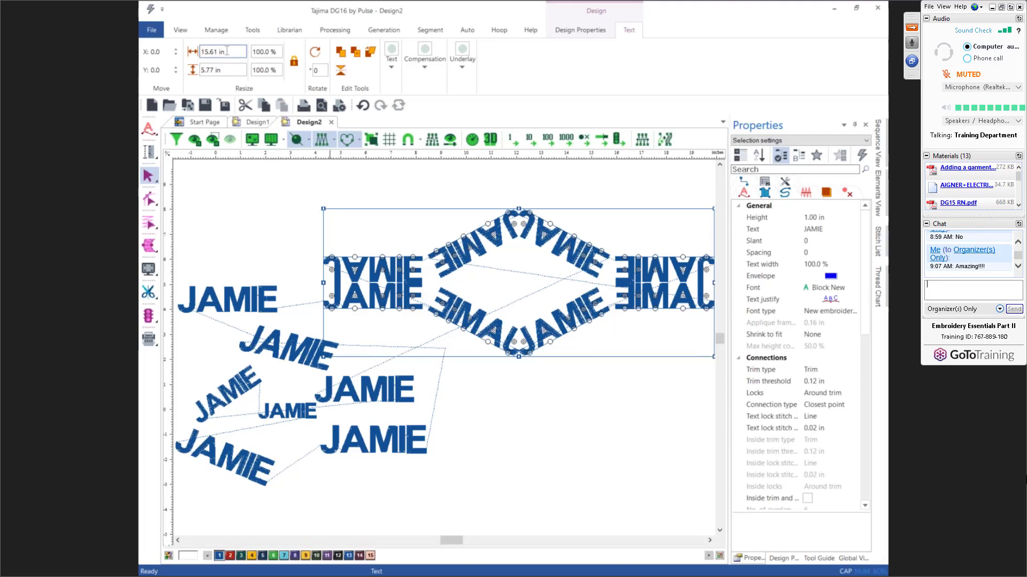
pyautogui.press('+')
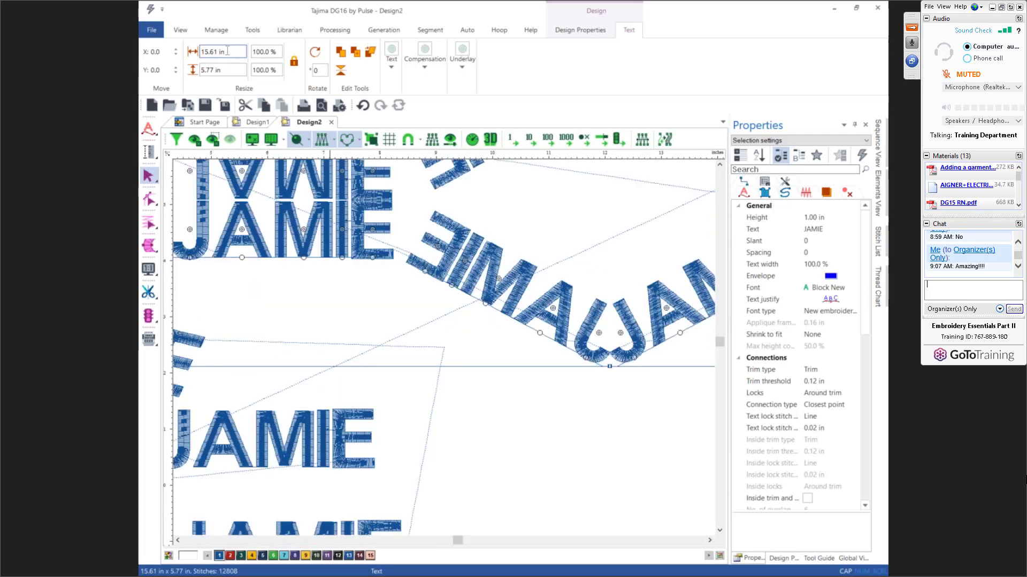
pyautogui.moveTo(226, 51); pyautogui.dragTo(192, 52)
pyautogui.write('10')
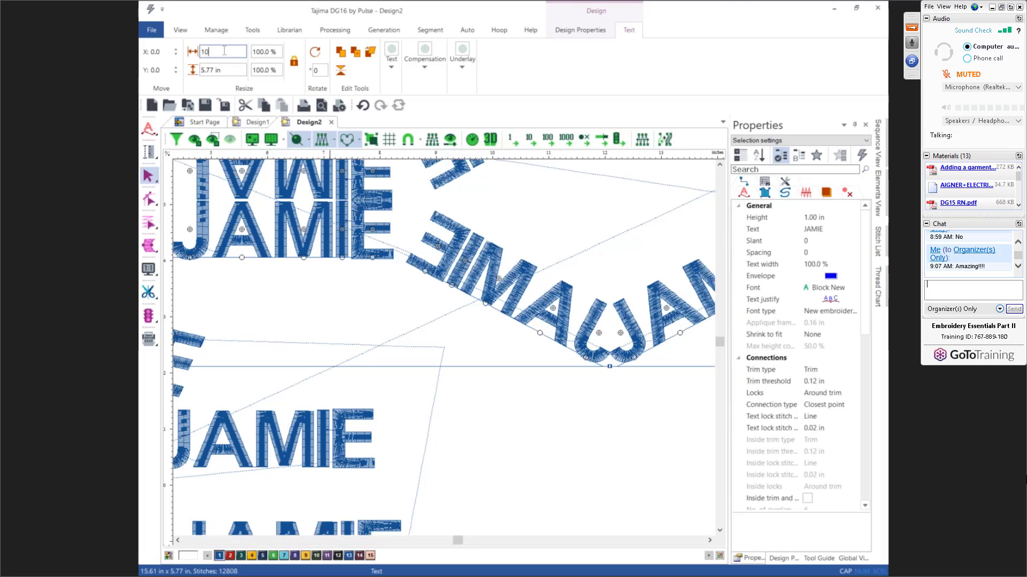
pyautogui.press('Tab')
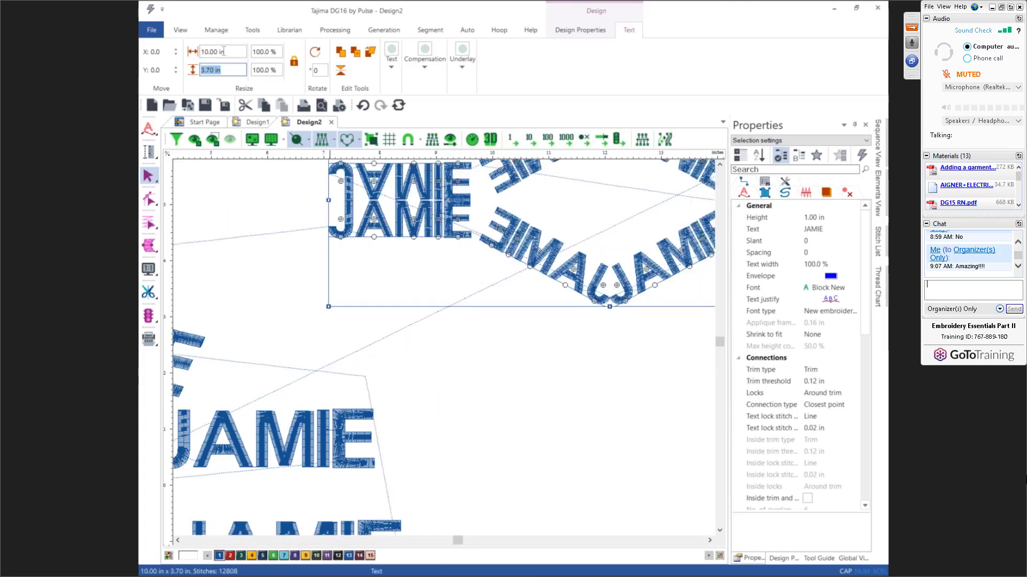
pyautogui.press('Tab')
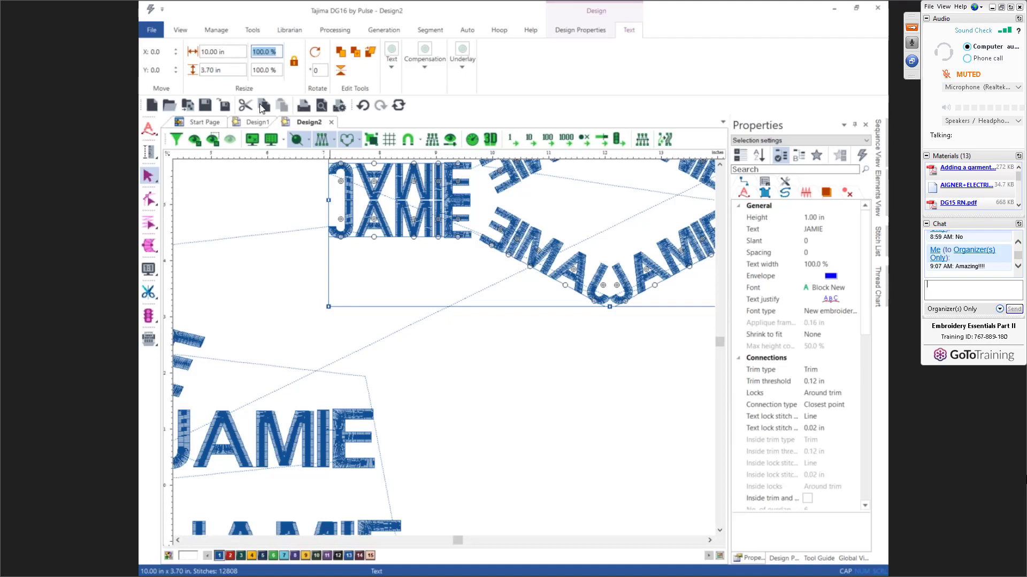
pyautogui.click(408, 276)
pyautogui.press('0')
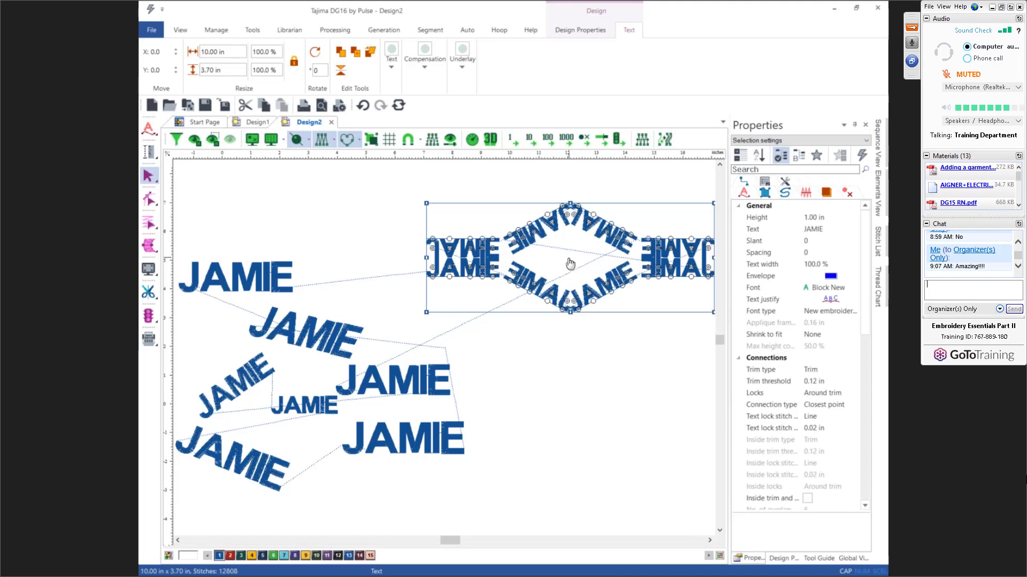
# Rotate the diamond JAMIE group 45° and shift it left toward the other names
pyautogui.moveTo(570, 264); pyautogui.dragTo(485, 269)
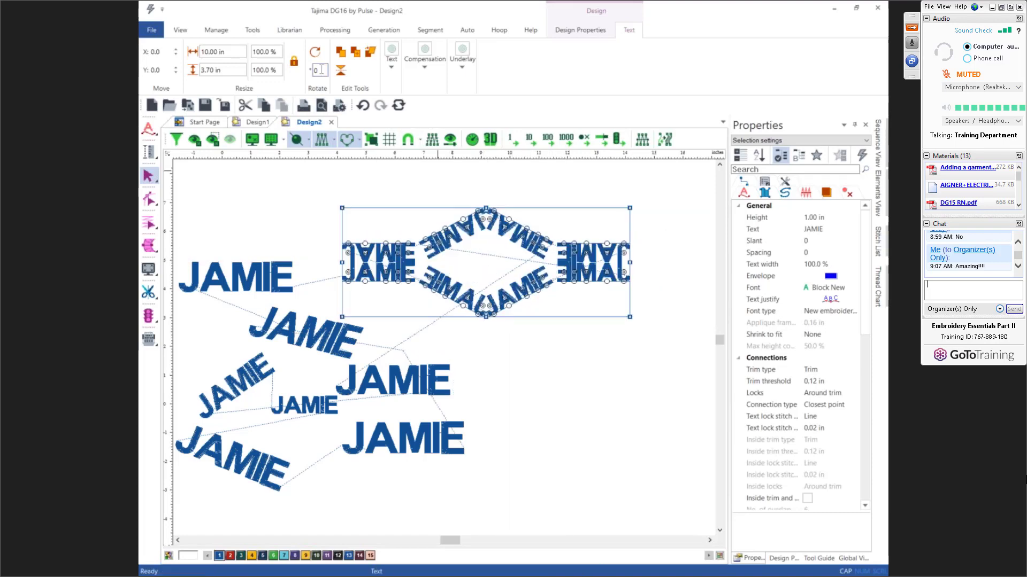
pyautogui.click(320, 70)
pyautogui.moveTo(317, 73); pyautogui.dragTo(309, 73)
pyautogui.press('Return')
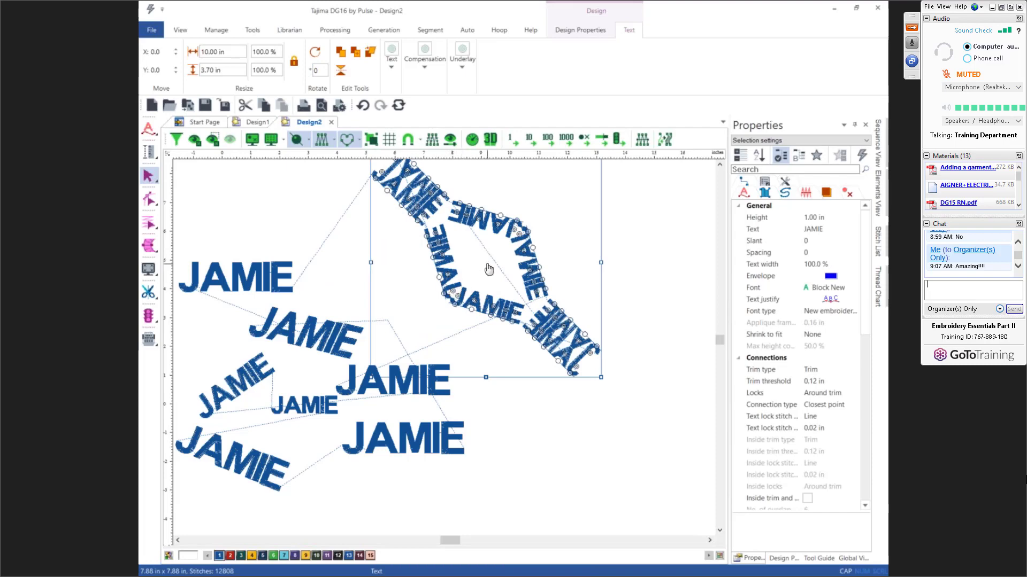
pyautogui.moveTo(489, 269); pyautogui.dragTo(412, 271)
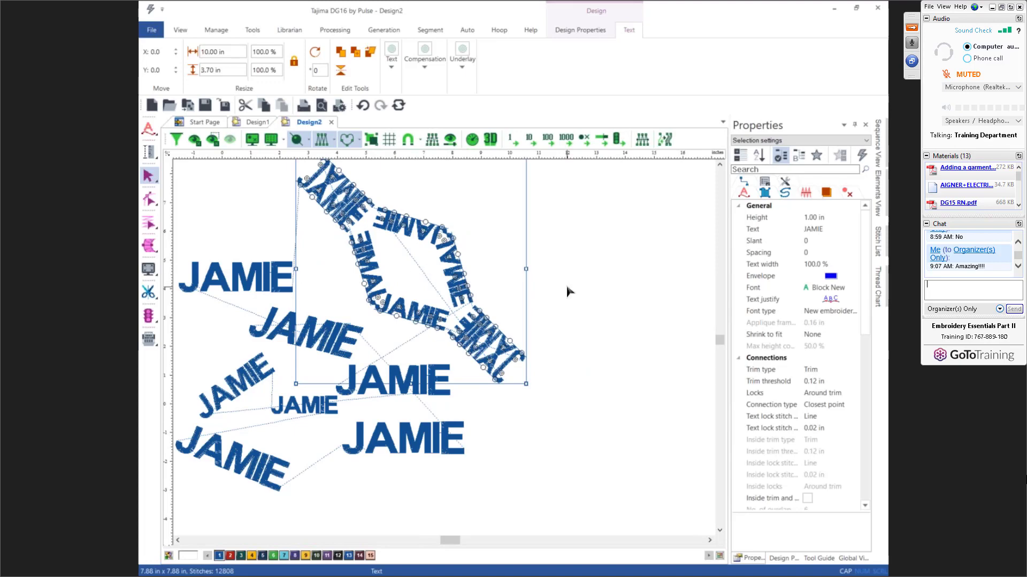
# Fit the design in view and nudge the diamond group horizontally to X -0.1
pyautogui.press('f')
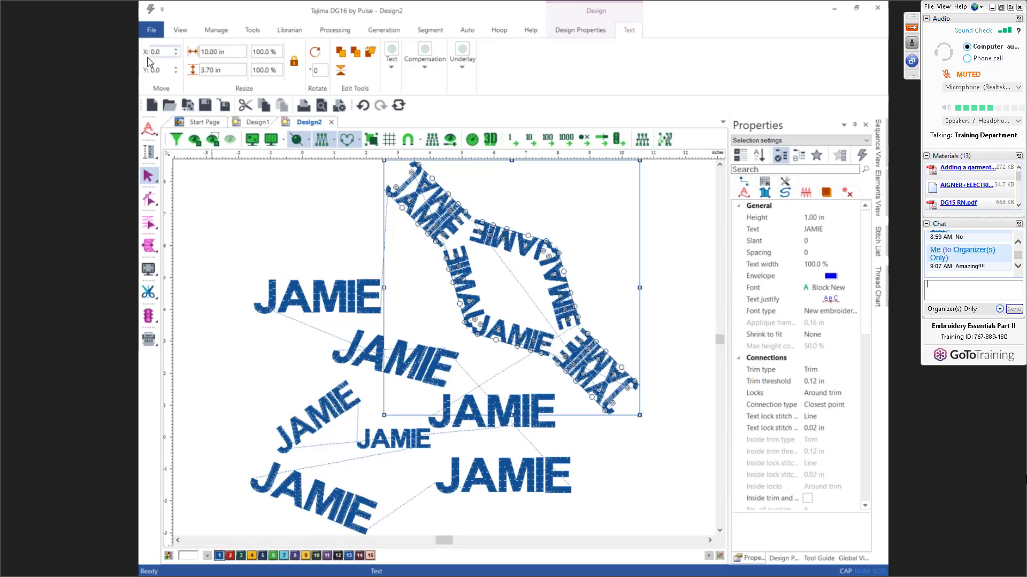
pyautogui.click(176, 55)
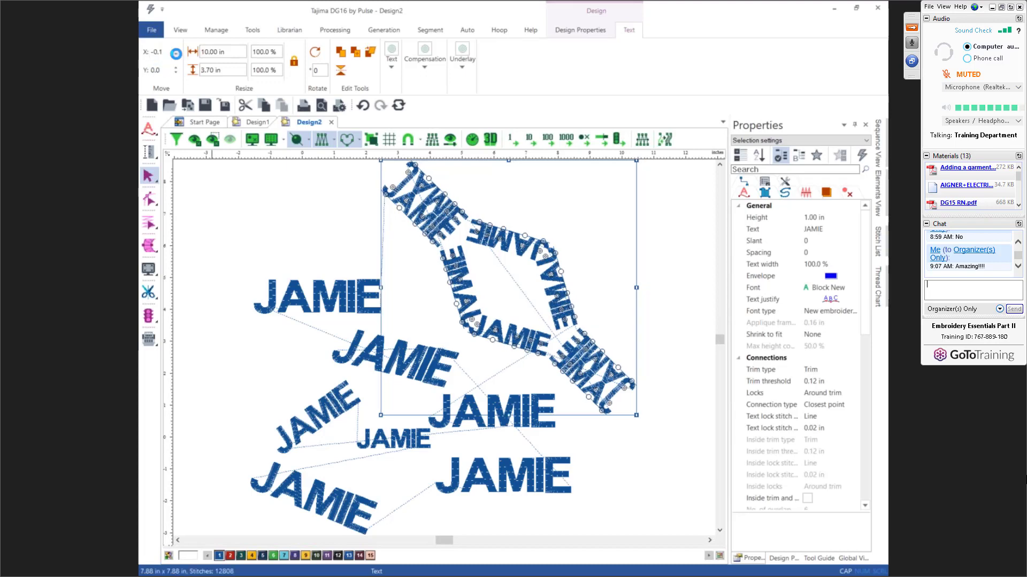
pyautogui.click(176, 55)
pyautogui.click(176, 55)
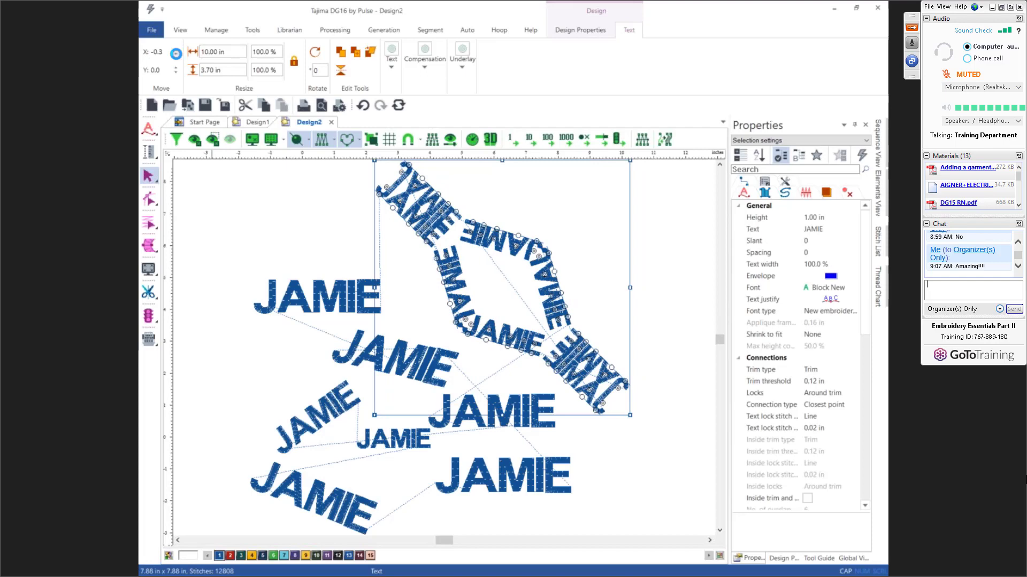
pyautogui.click(176, 54)
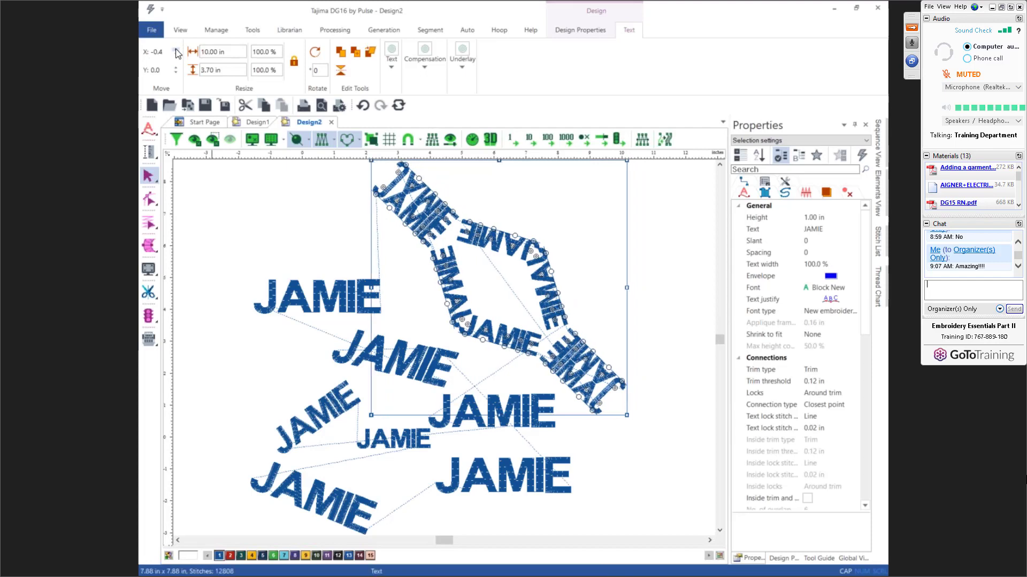
pyautogui.click(176, 51)
pyautogui.click(176, 51)
pyautogui.click(176, 51)
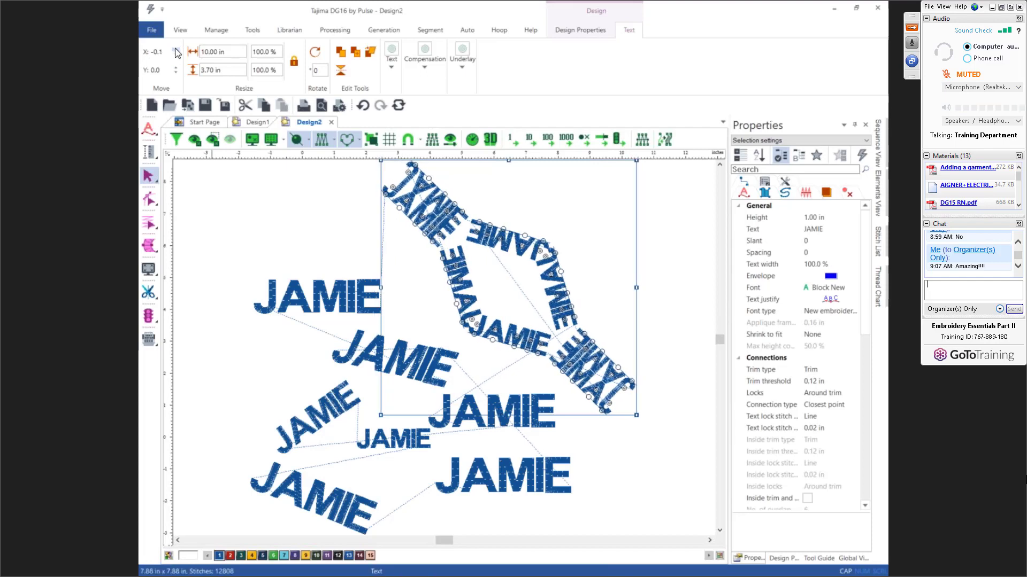
# Nudge the diamond group vertically to Y -0.2
pyautogui.click(176, 73)
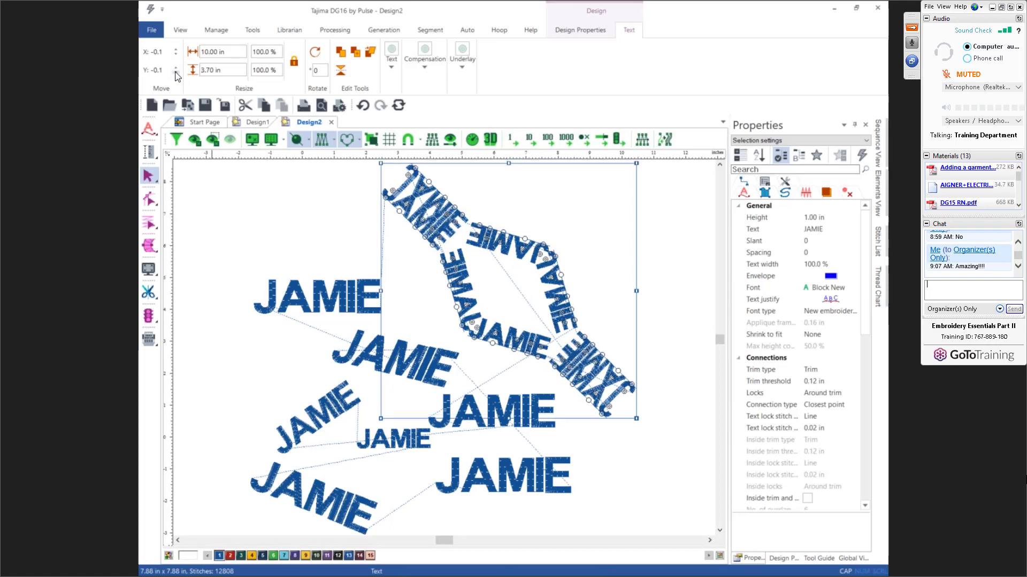
pyautogui.click(176, 73)
pyautogui.click(176, 74)
pyautogui.click(176, 68)
pyautogui.click(176, 68)
pyautogui.click(176, 68)
pyautogui.click(176, 73)
pyautogui.click(175, 73)
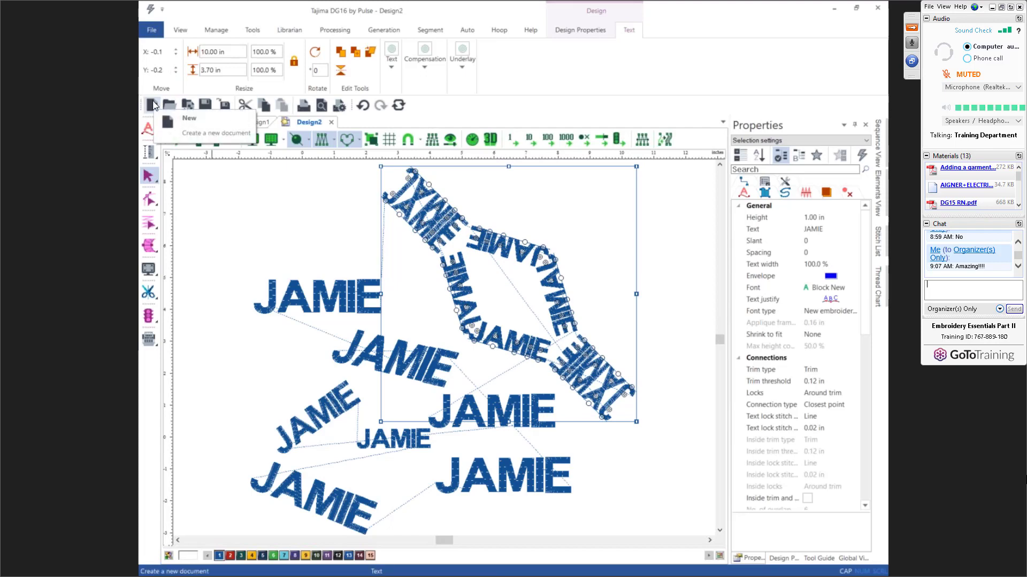
# Deselect the lettering group, send a short chat reply, and bring up the Open Design dialog
pyautogui.click(298, 229)
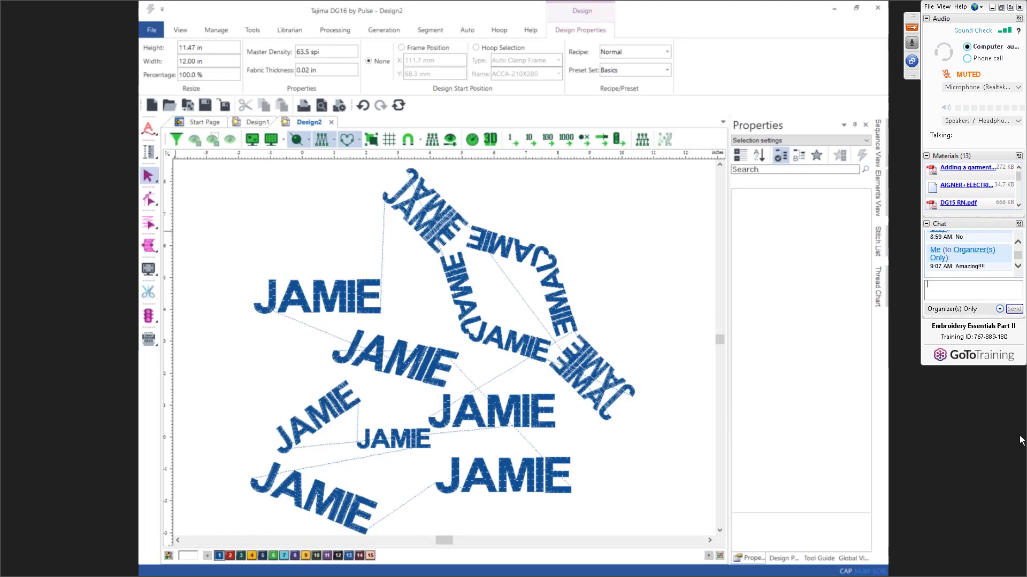
pyautogui.write('no questions')
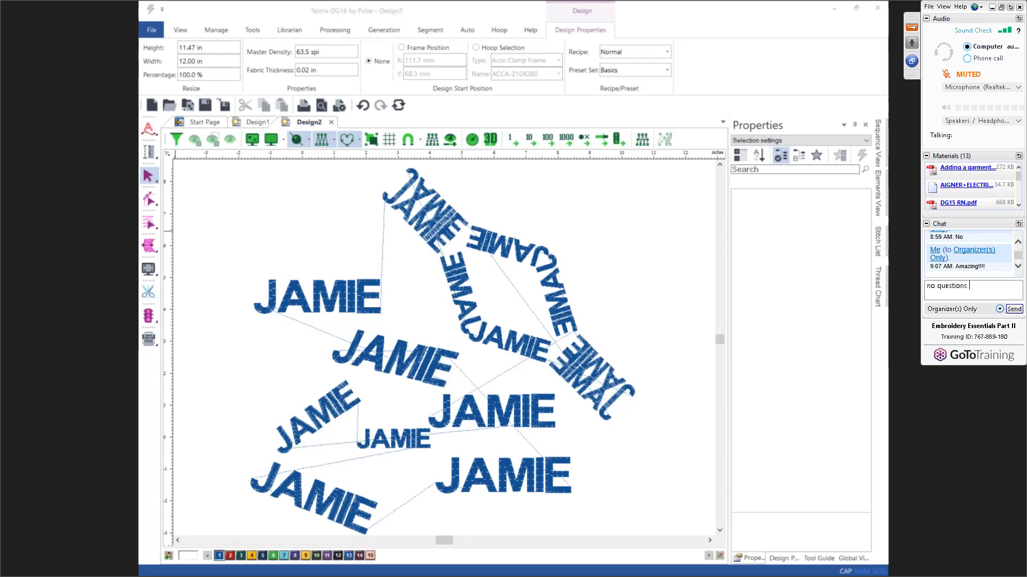
pyautogui.write('r.')
pyautogui.press('Return')
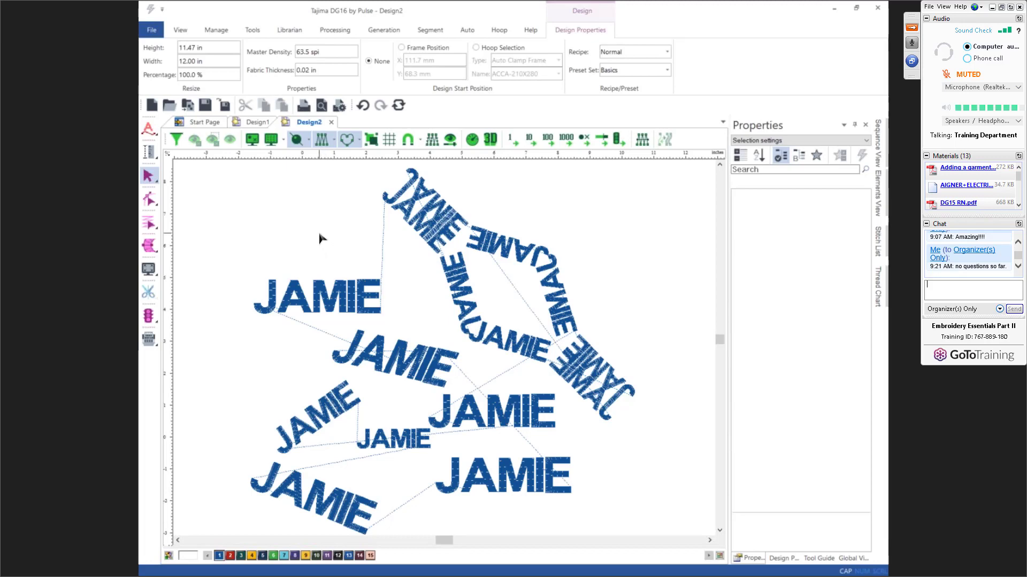
pyautogui.click(169, 111)
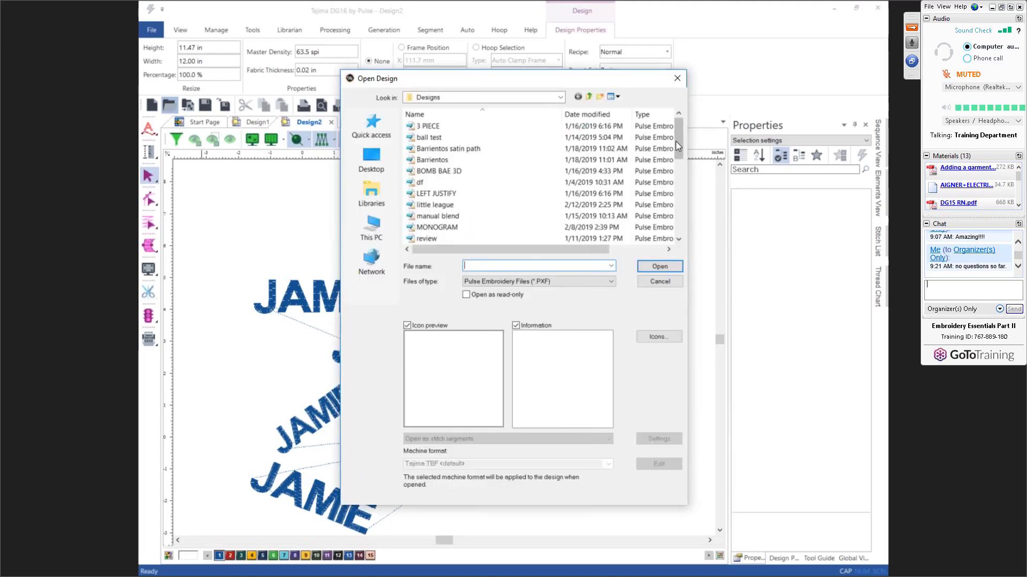
# Open TRUE TYPE.PXF from the Designs folder list
pyautogui.moveTo(681, 142); pyautogui.dragTo(680, 214)
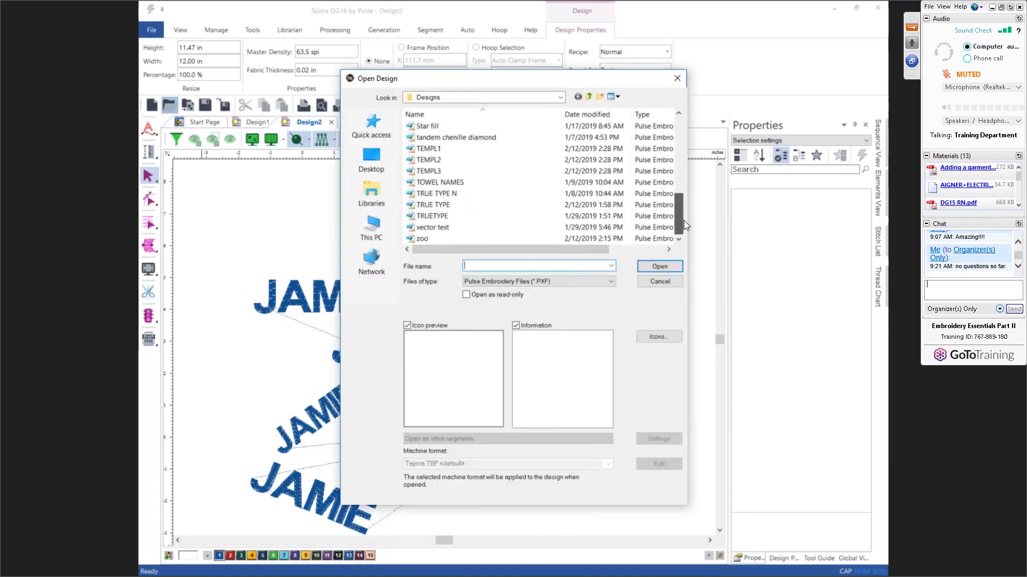
pyautogui.click(498, 207)
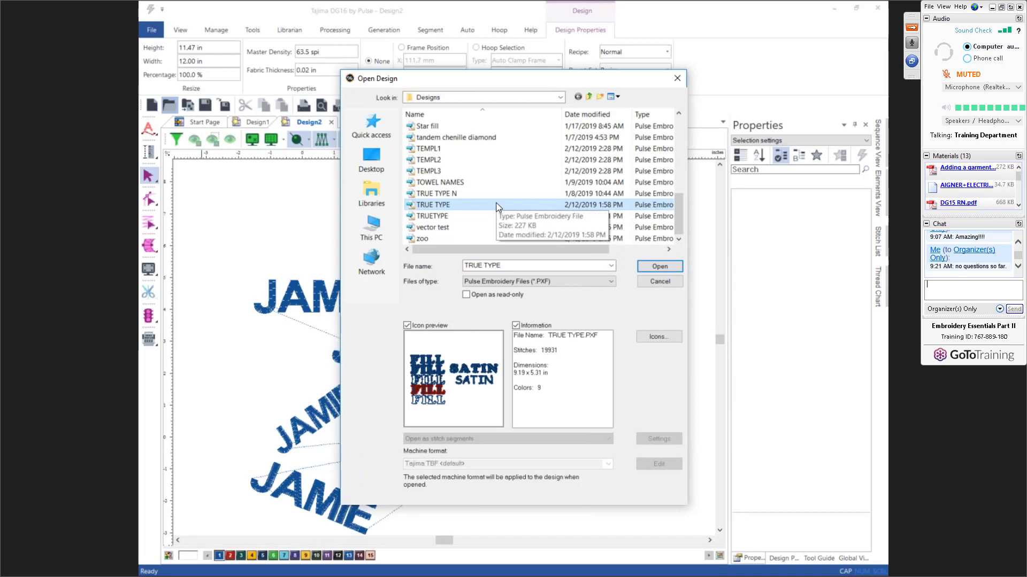
pyautogui.click(659, 266)
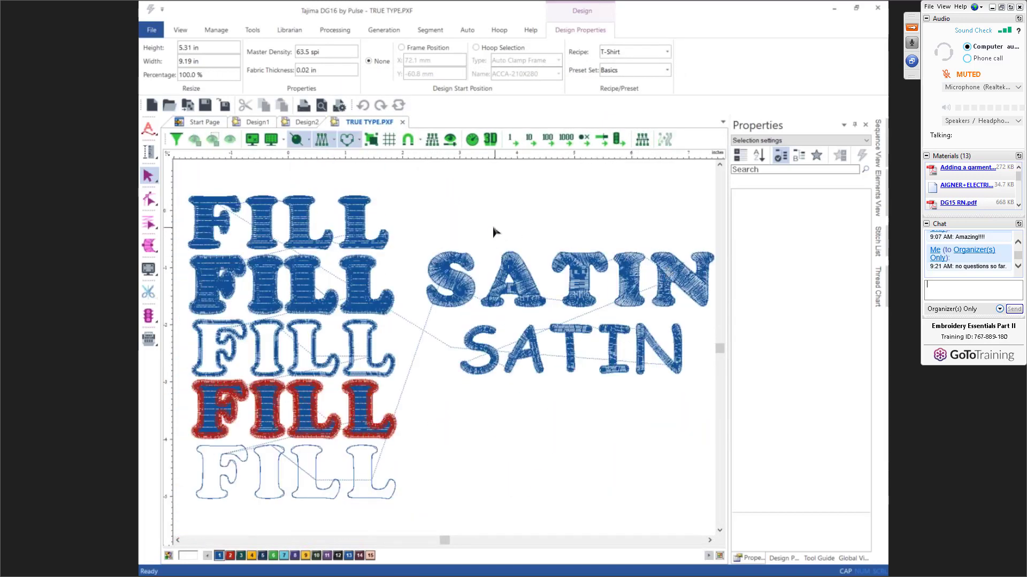
# Check both SATIN samples' fonts, then zoom in on the upper Cooper Black SATIN
pyautogui.click(473, 285)
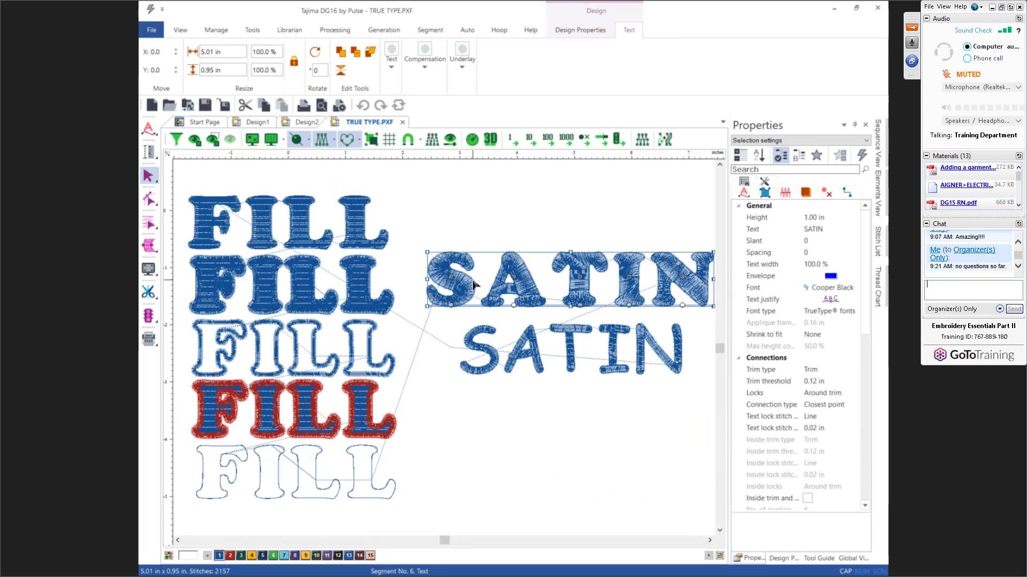
pyautogui.click(540, 364)
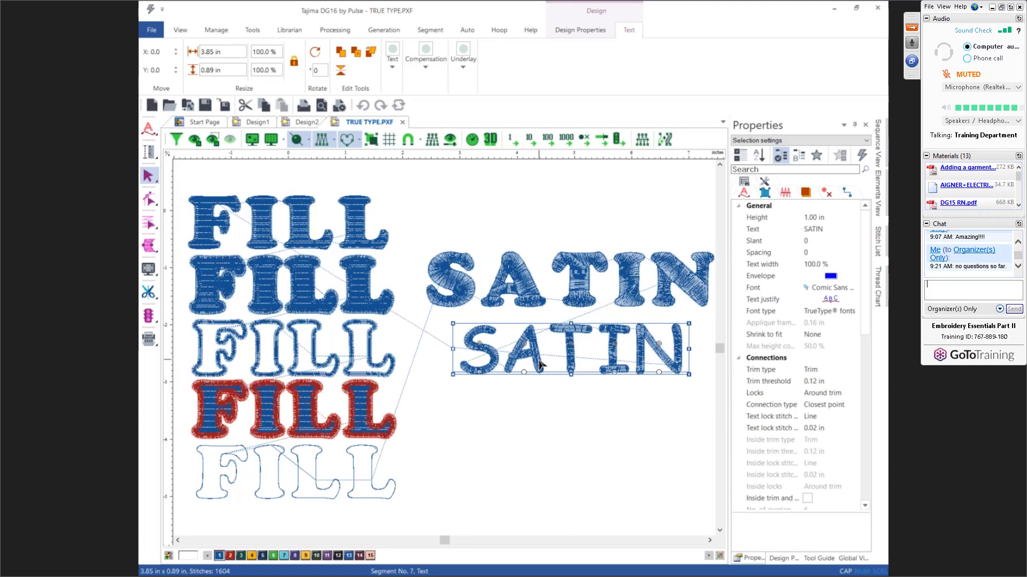
pyautogui.click(499, 299)
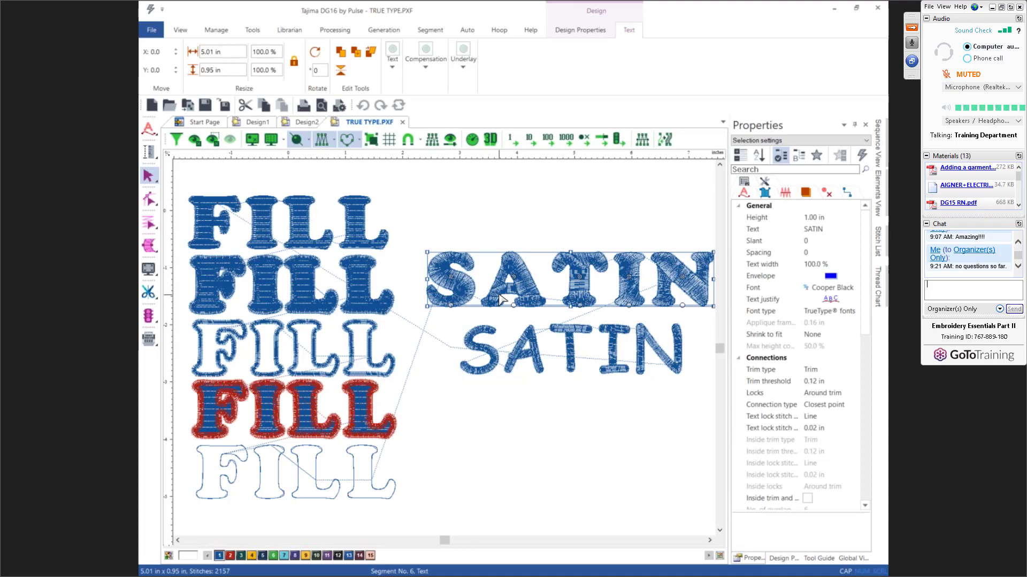
pyautogui.scroll(2, 502, 305)
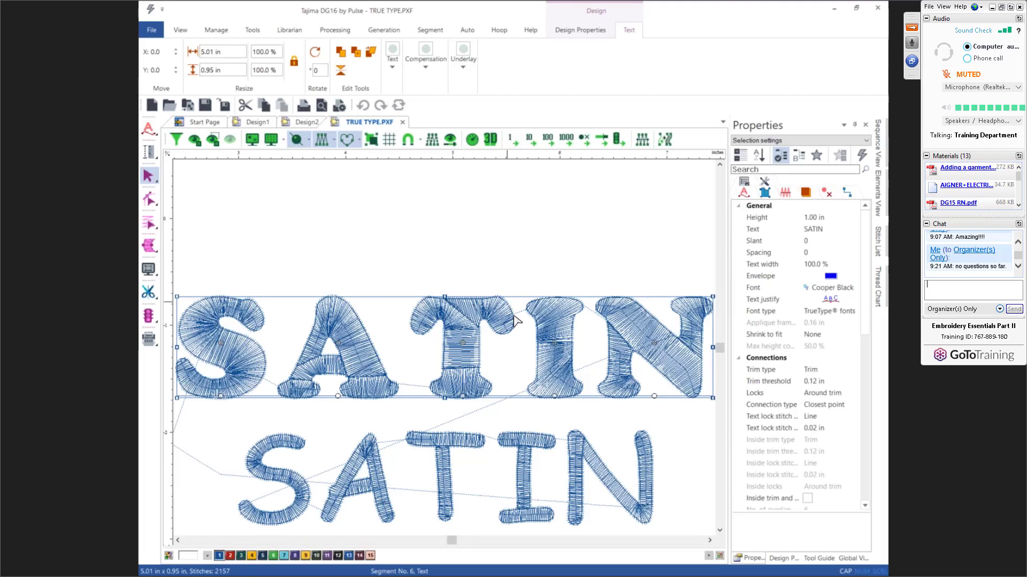
# Zoom to the lower Comic Sans SATIN and close in on its A and T
pyautogui.click(381, 514)
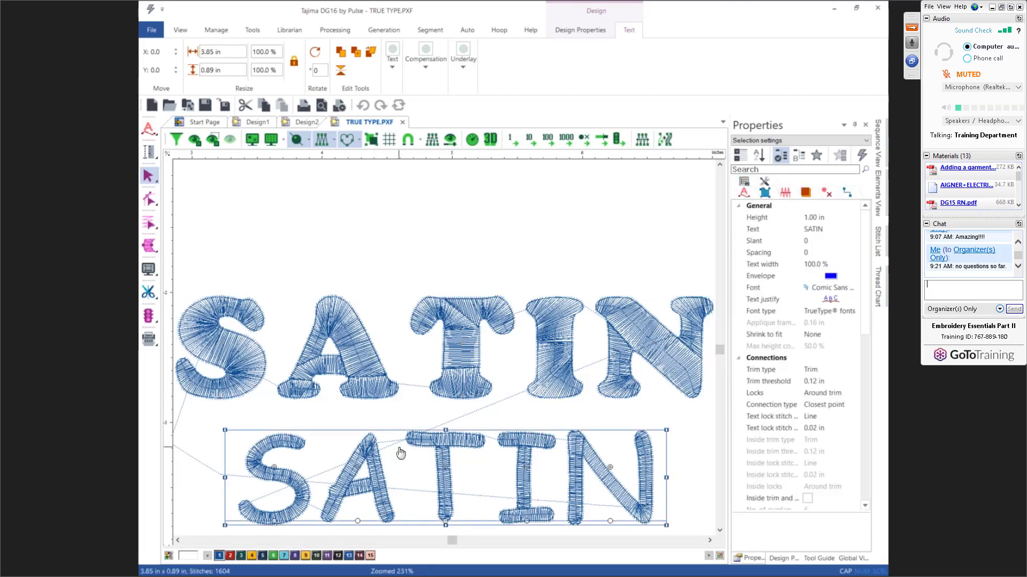
pyautogui.press('F6')
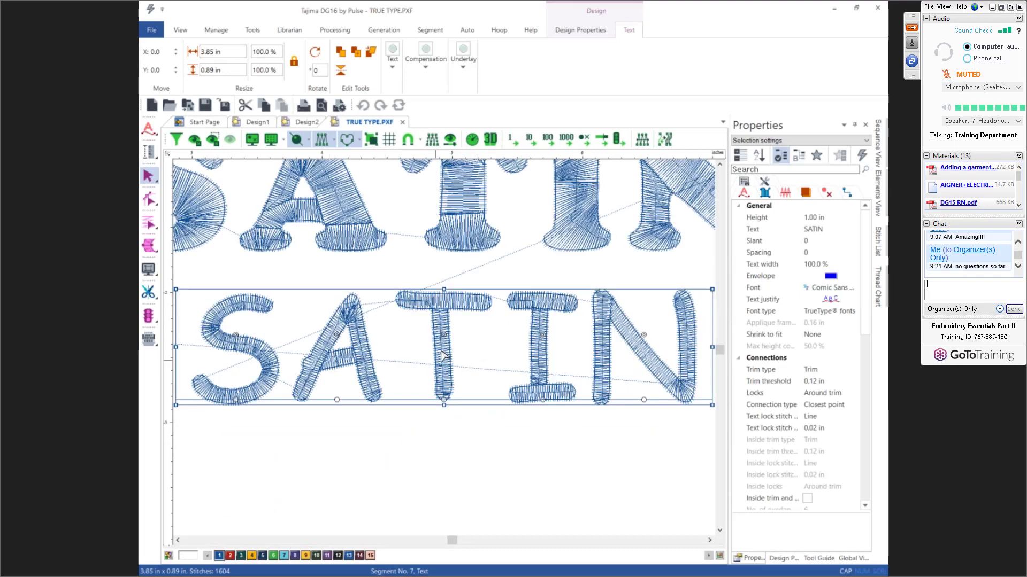
pyautogui.scroll(3, 356, 334)
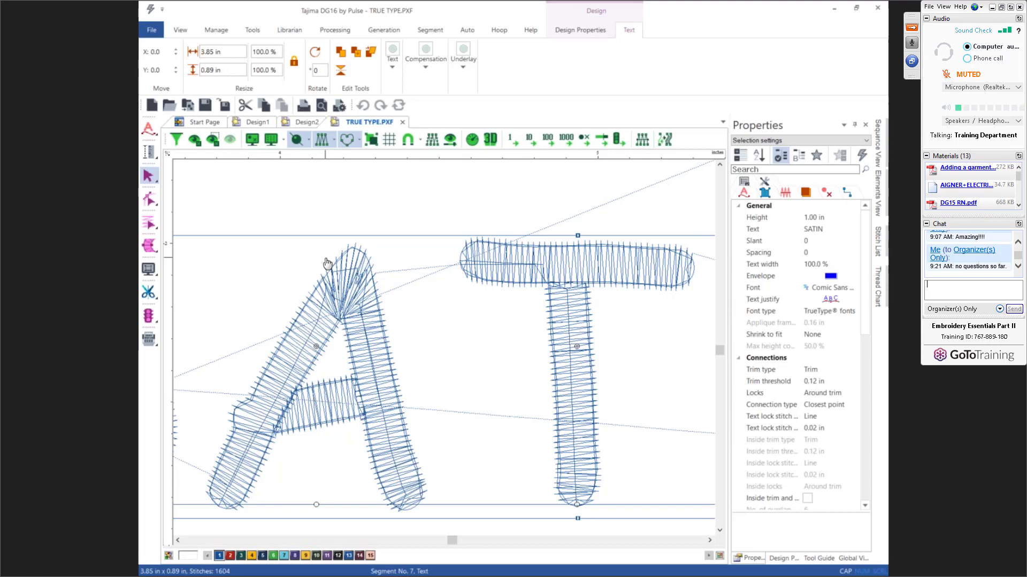
# Switch to the satin Angle Lines tool from the left toolbar flyout
pyautogui.click(150, 202)
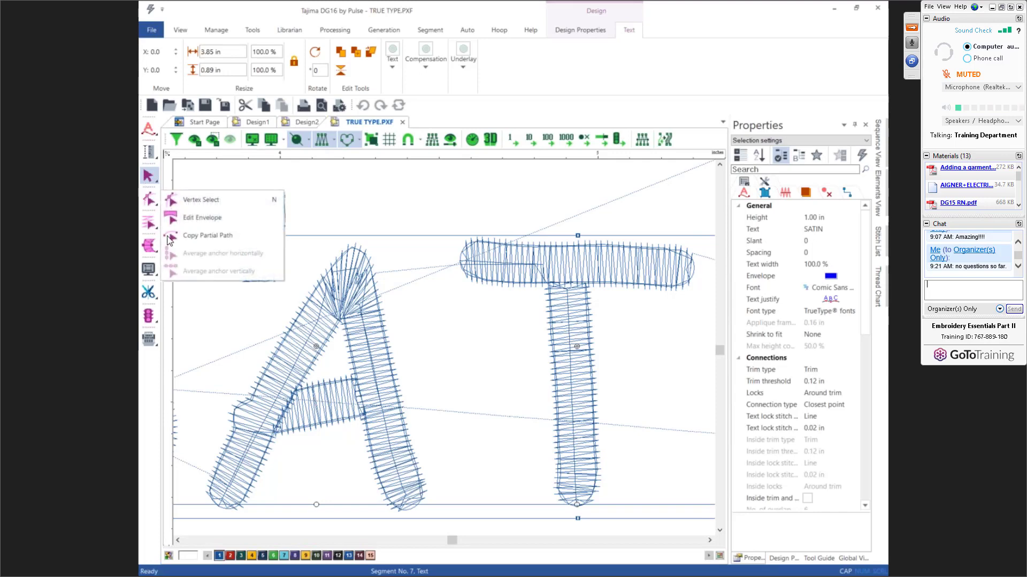
pyautogui.click(153, 247)
pyautogui.click(151, 248)
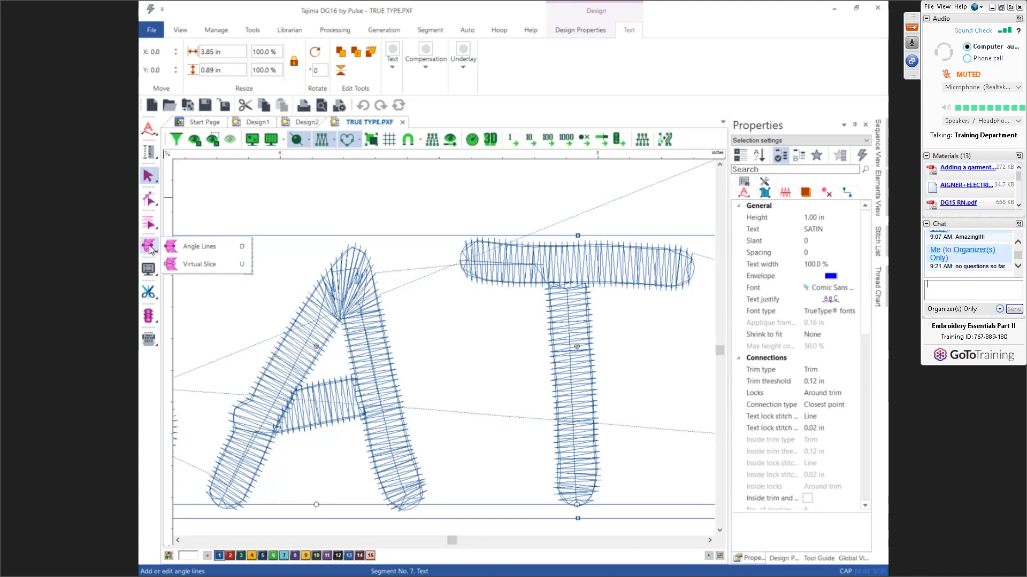
pyautogui.click(204, 253)
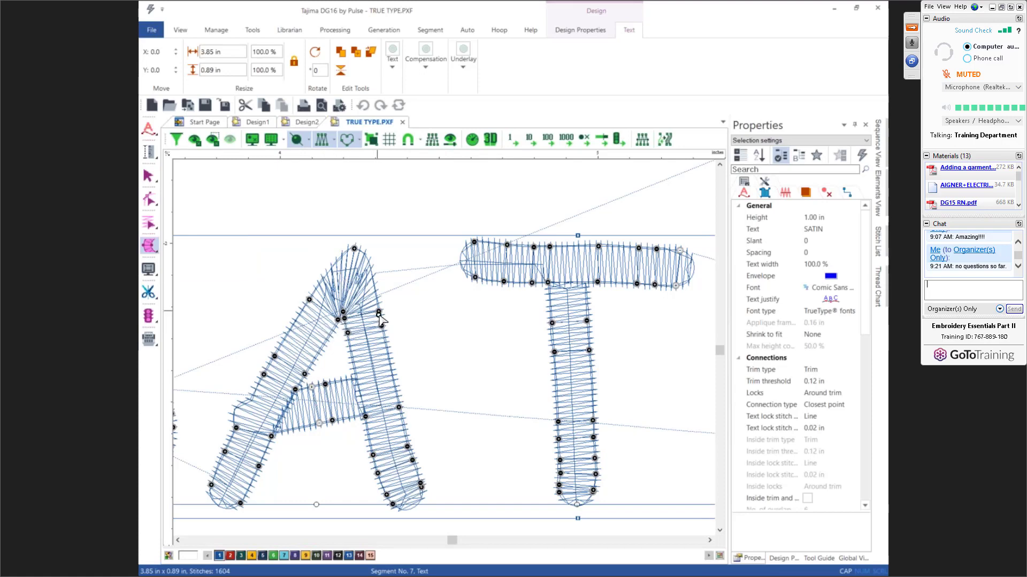
# Add an angle line on the A's right leg and delete the one at its apex
pyautogui.click(356, 319)
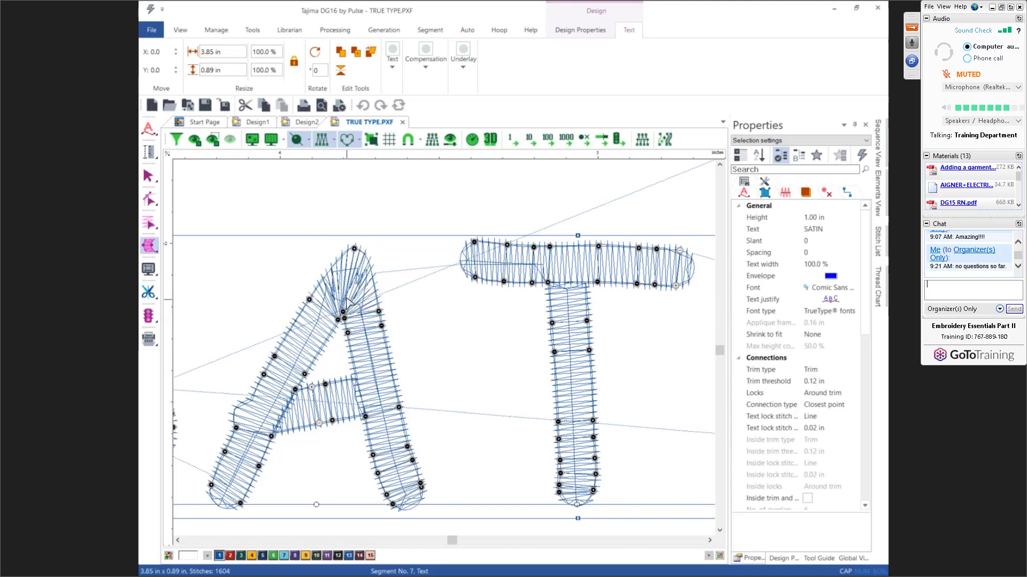
pyautogui.rightClick(354, 252)
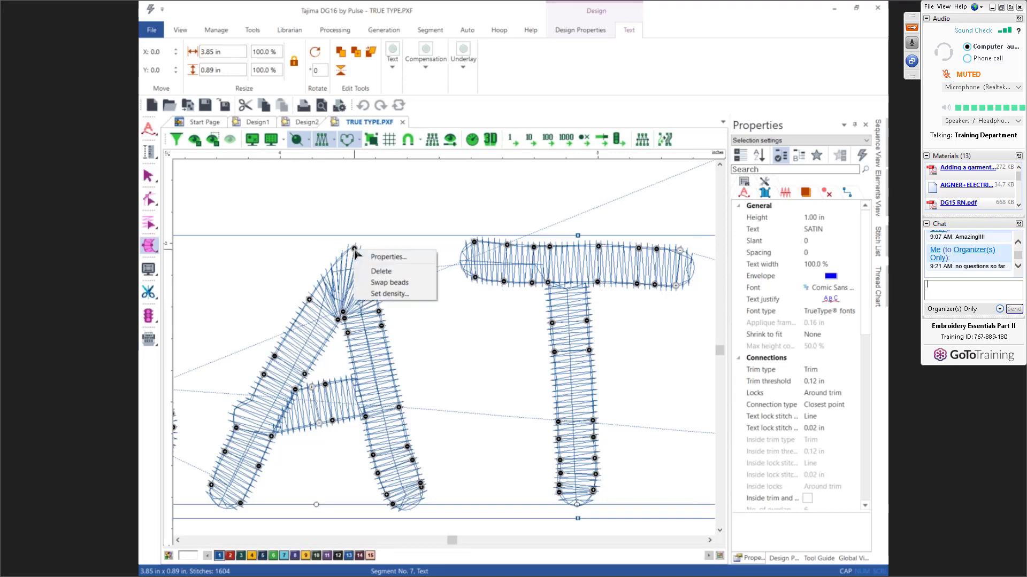
pyautogui.click(381, 273)
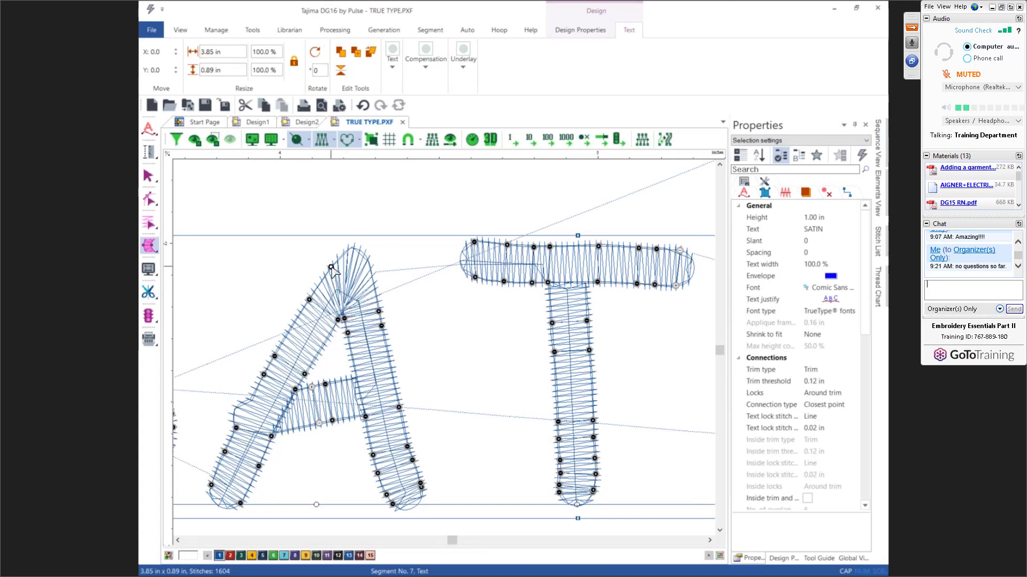
pyautogui.click(152, 247)
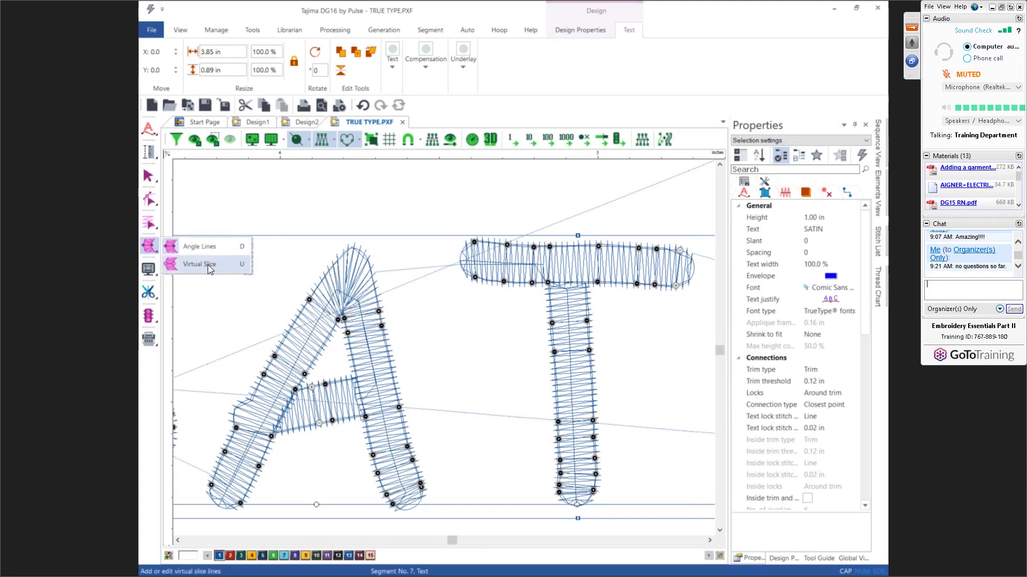
# Apply a Virtual Slice across the A's stroke, then zoom out to the whole design
pyautogui.click(172, 250)
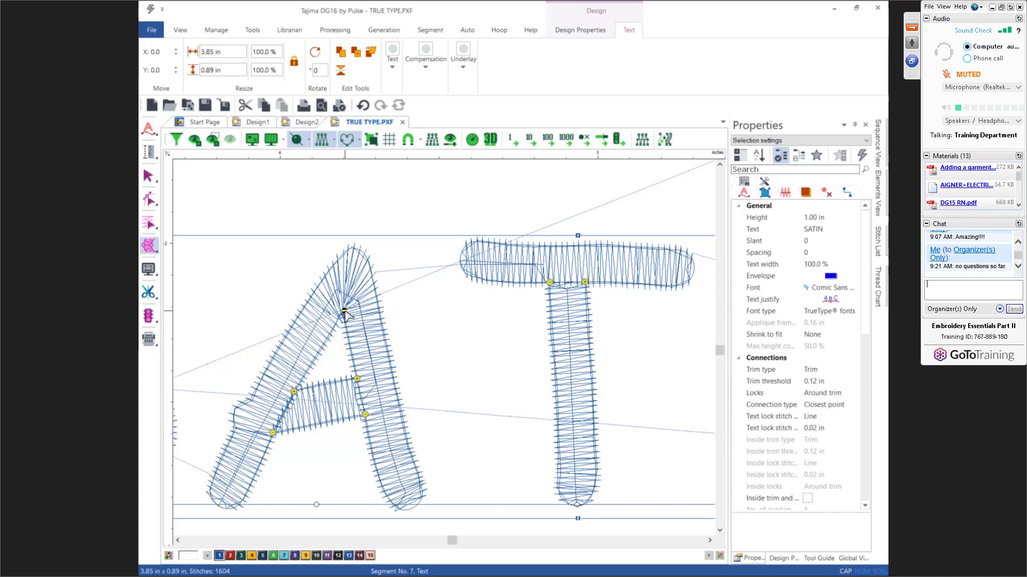
pyautogui.click(343, 312)
pyautogui.click(333, 264)
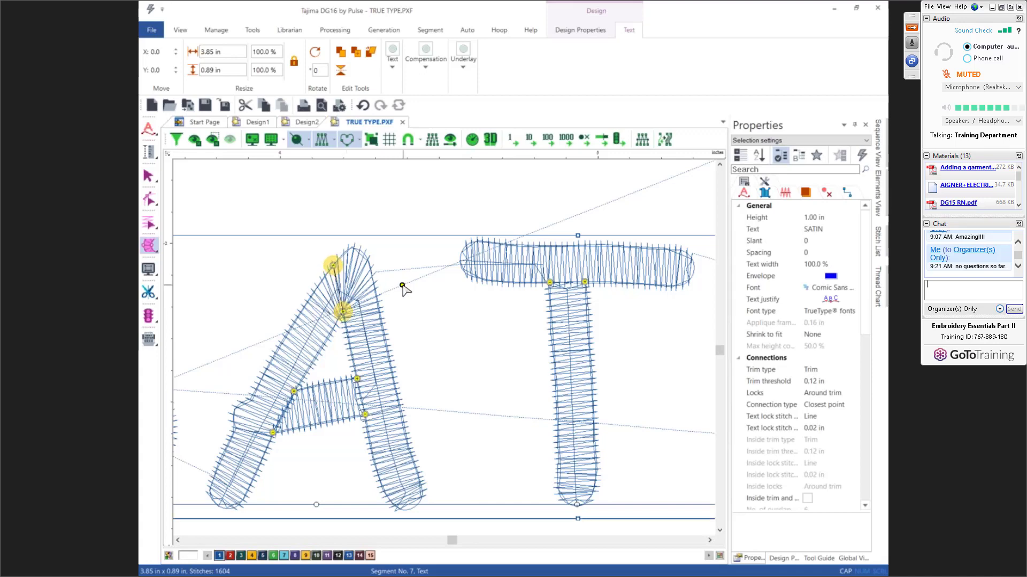
pyautogui.press('Return')
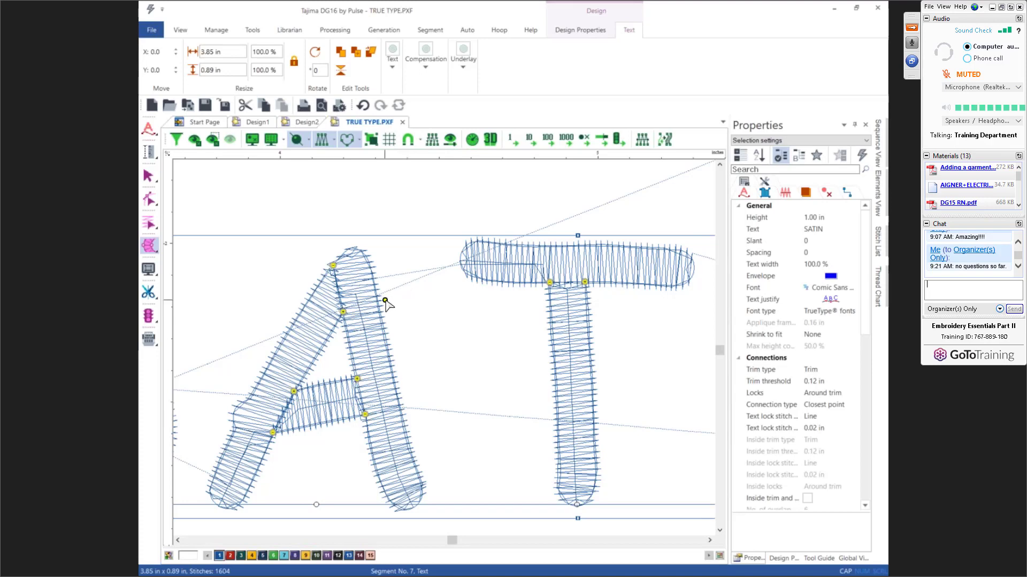
pyautogui.press('Escape')
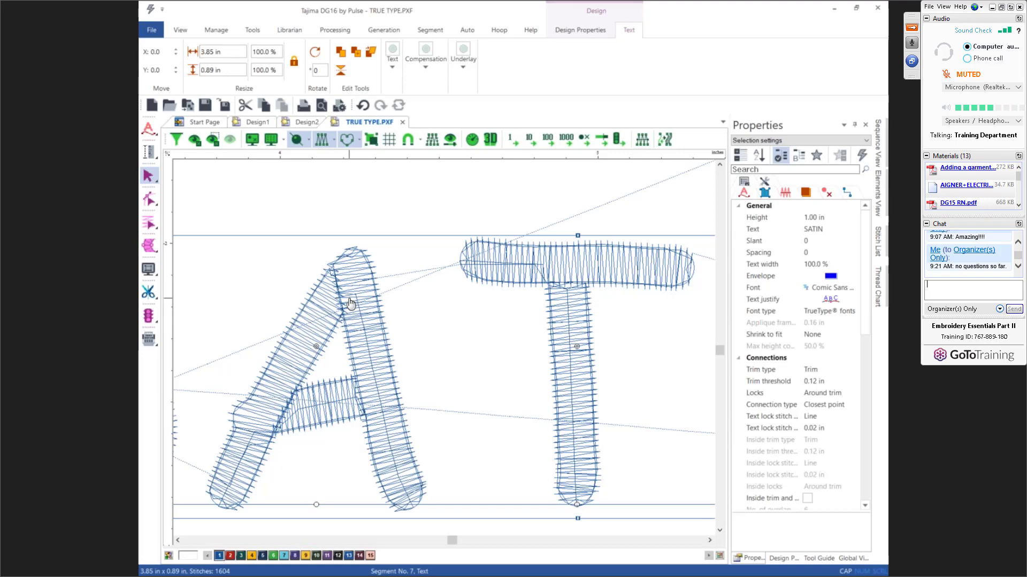
pyautogui.hotkey('ctrl', '0')
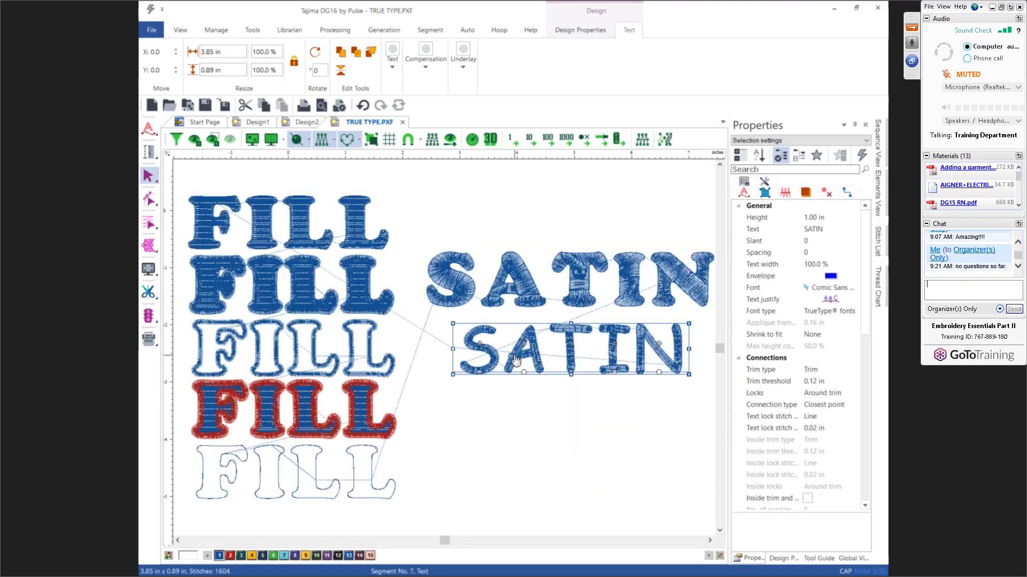
# Select the upper Cooper Black SATIN and zoom to fit it
pyautogui.click(463, 309)
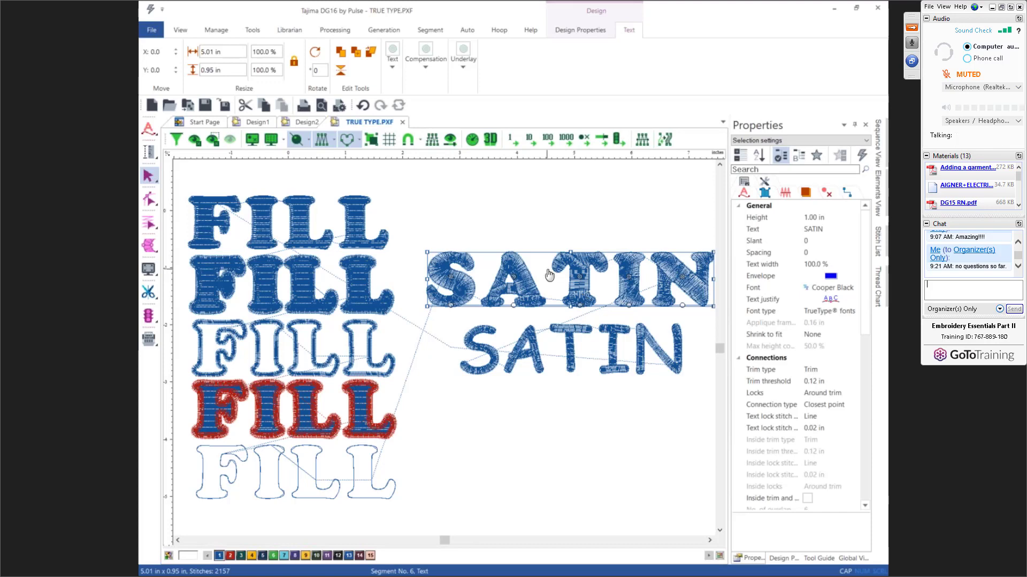
pyautogui.press('z')
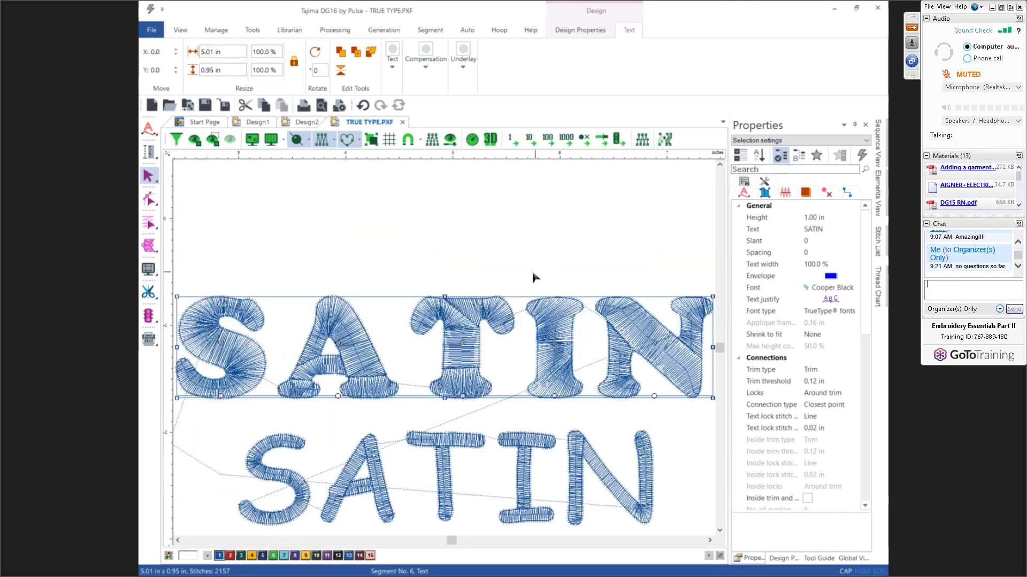
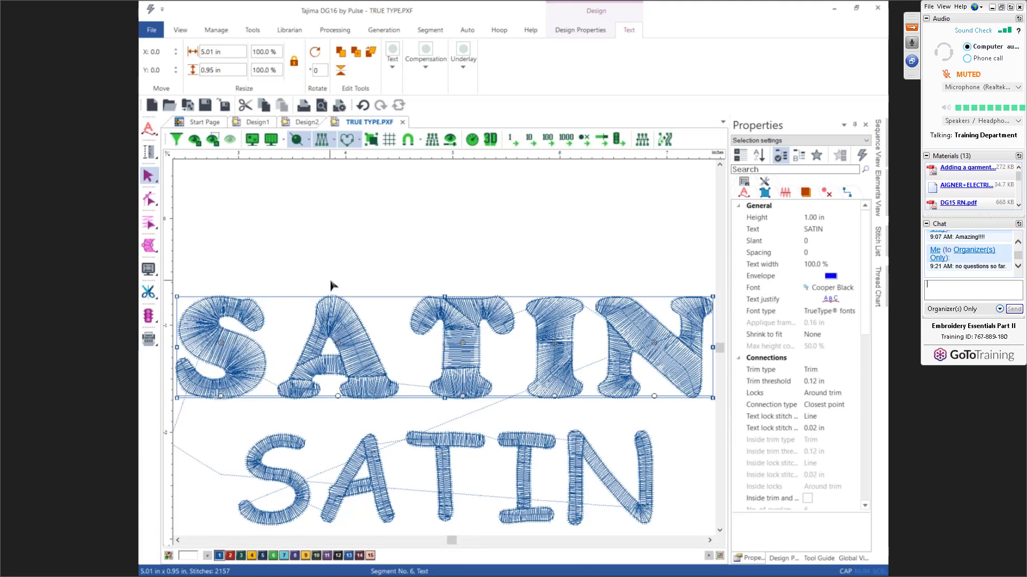
# Add virtual slice lines across the A's right foot and left foot
pyautogui.click(147, 249)
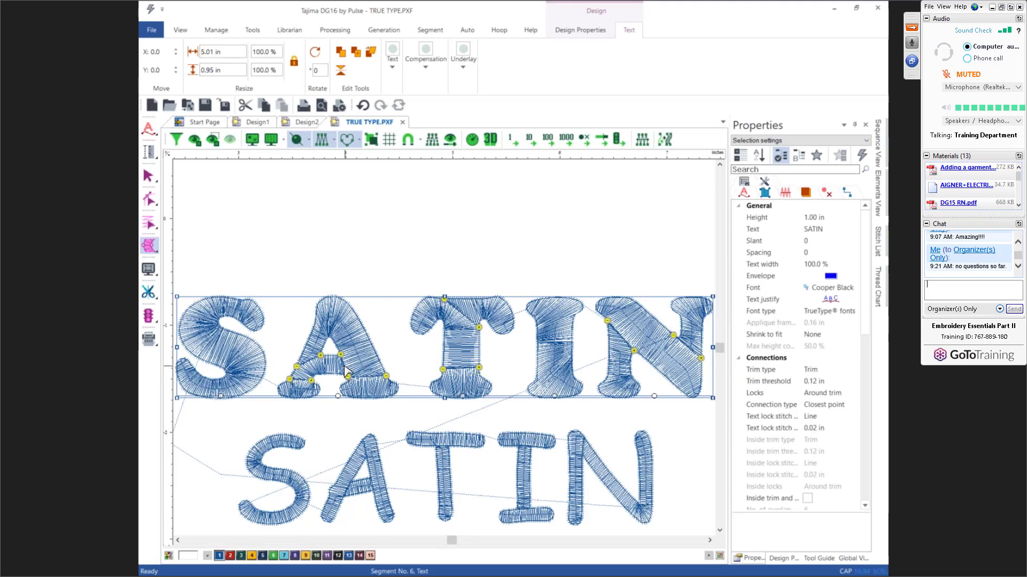
pyautogui.scroll(2, 348, 367)
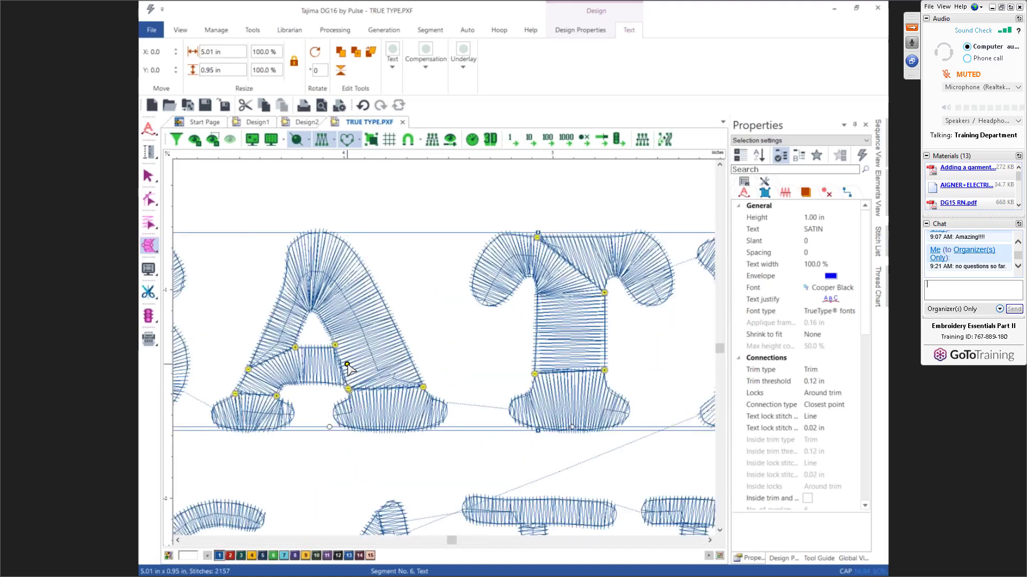
pyautogui.scroll(1, 348, 368)
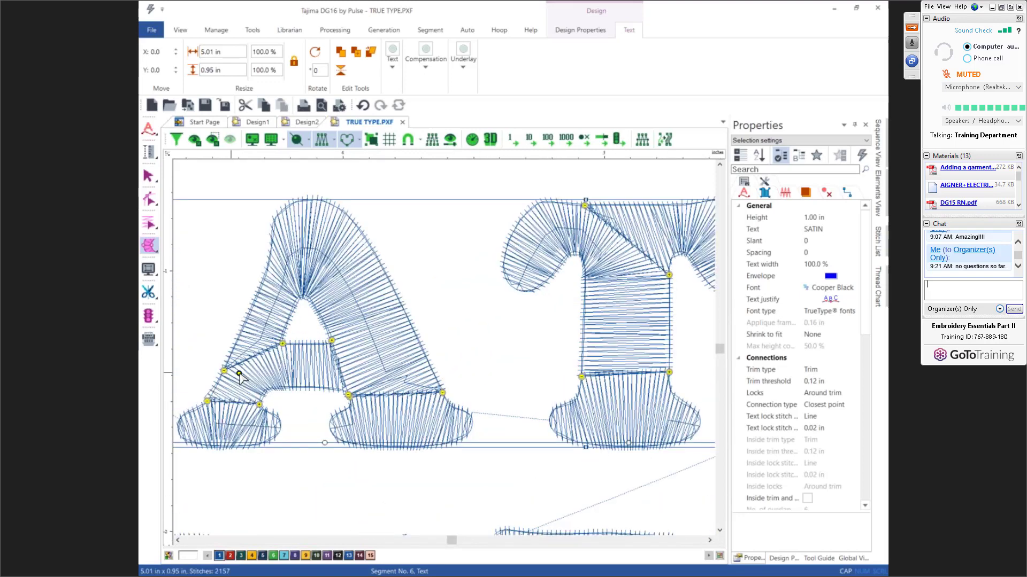
pyautogui.click(346, 409)
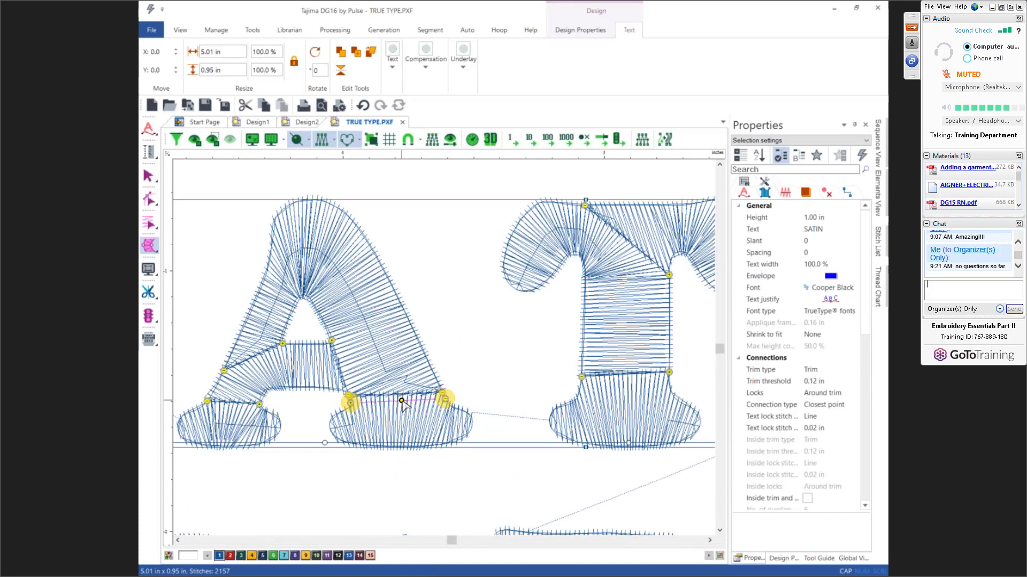
pyautogui.click(449, 407)
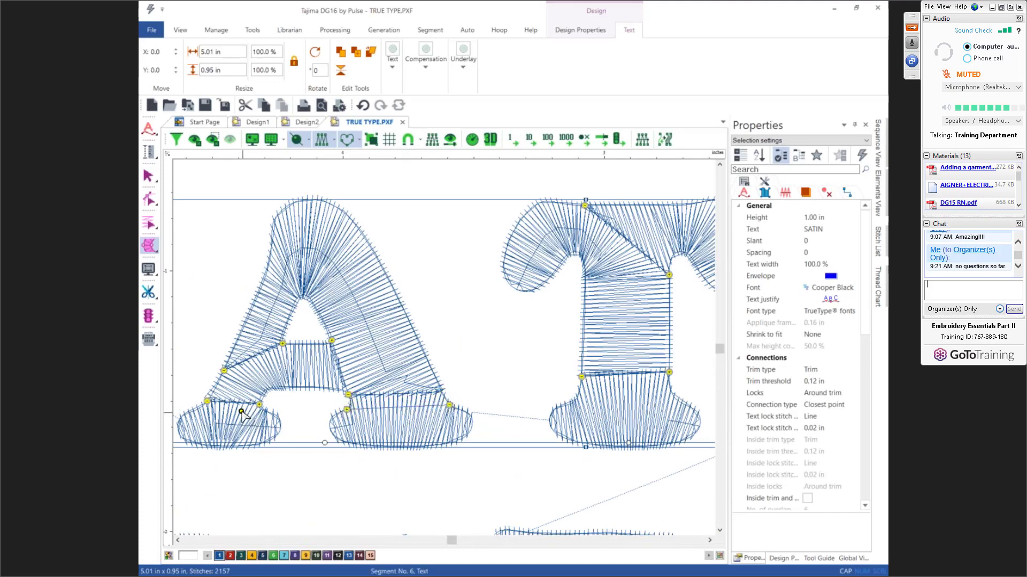
pyautogui.click(199, 408)
pyautogui.click(270, 413)
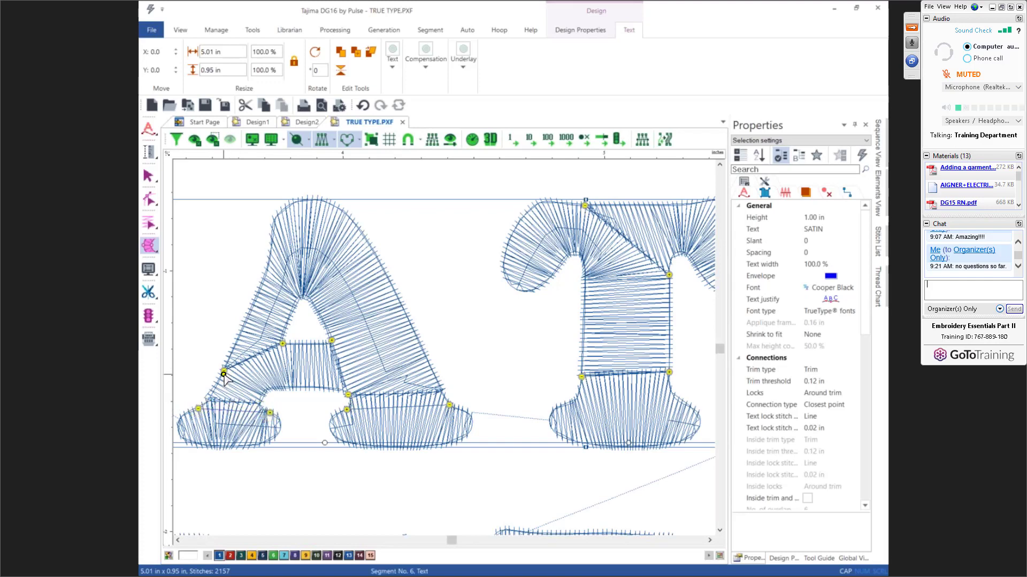
# Drag a slice point to re-angle the foot stitches and raise the A's upper-left edge point
pyautogui.moveTo(223, 371); pyautogui.dragTo(264, 391)
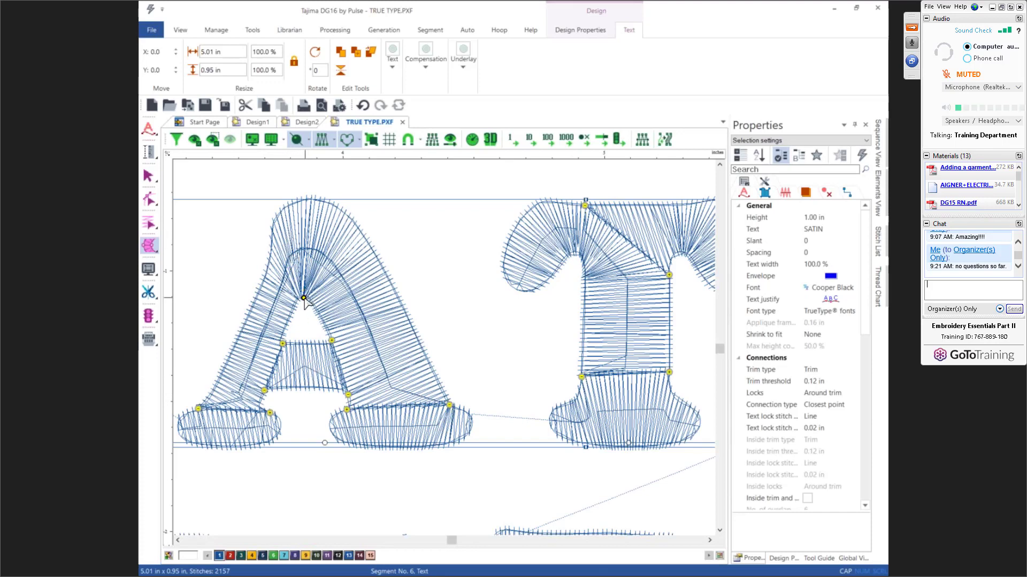
pyautogui.click(303, 296)
pyautogui.click(271, 244)
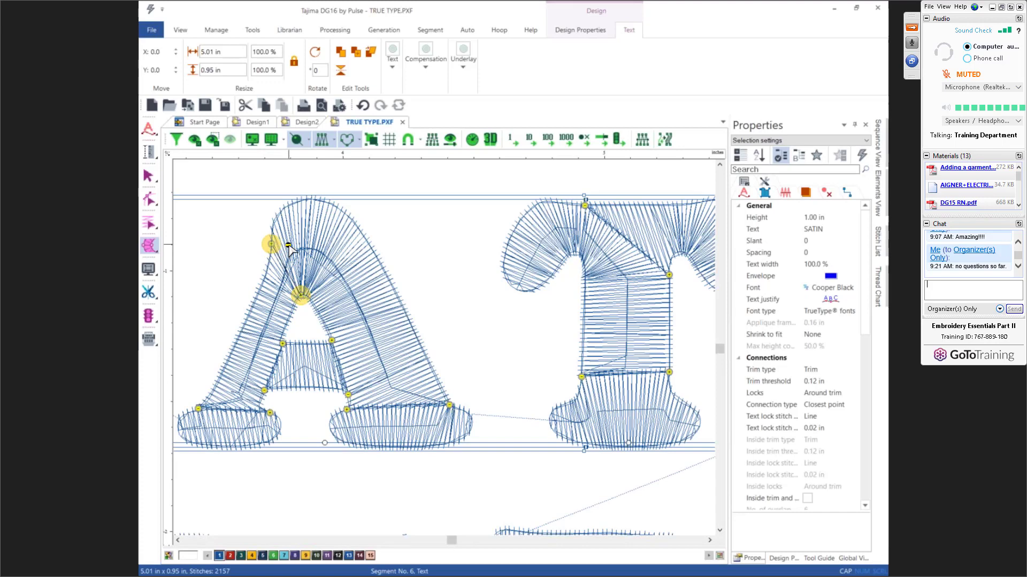
pyautogui.moveTo(288, 245); pyautogui.dragTo(288, 235)
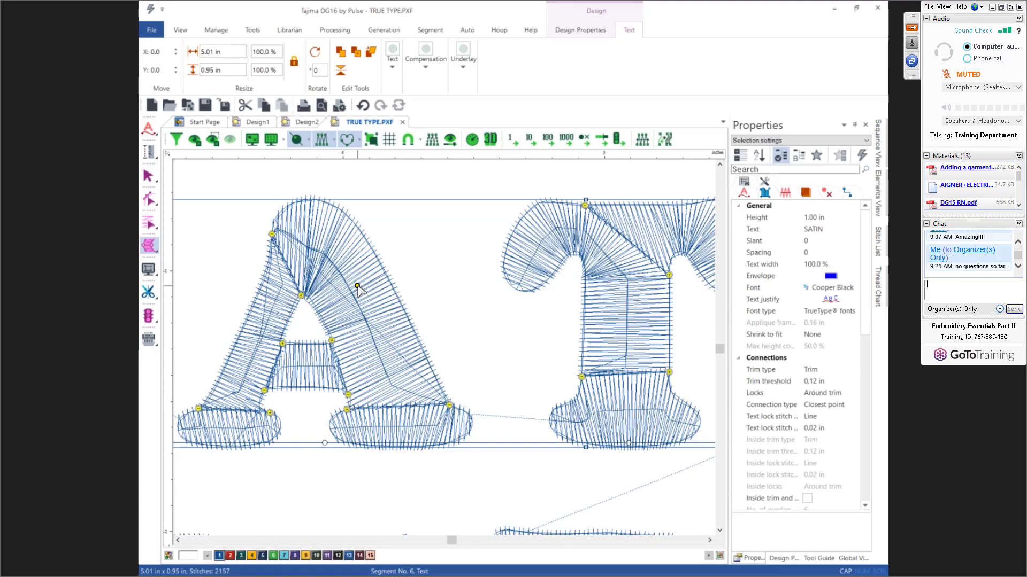
# In Angle Lines mode, delete the A's top, upper-right, inner-point and bottom angle lines
pyautogui.click(149, 248)
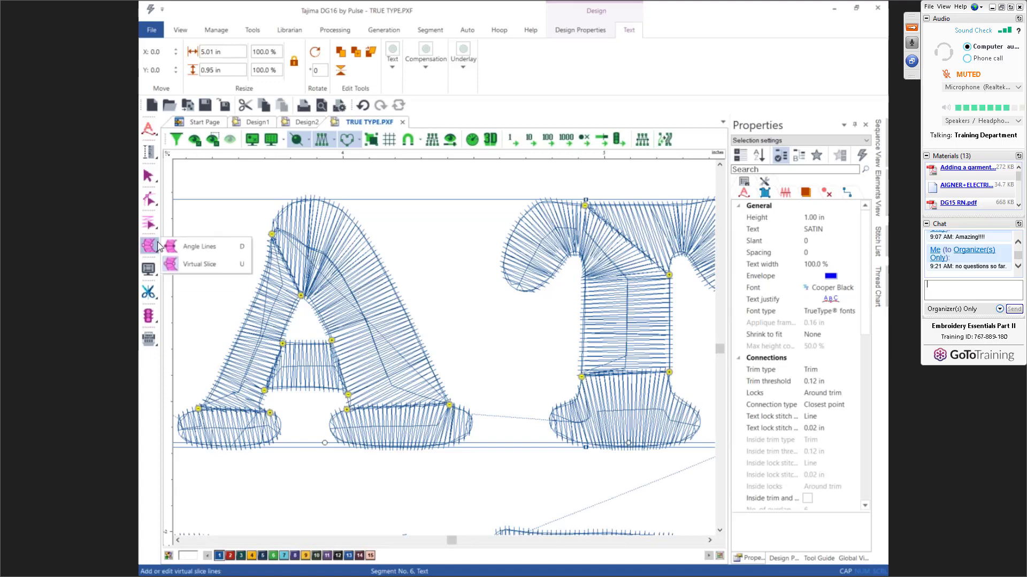
pyautogui.click(200, 247)
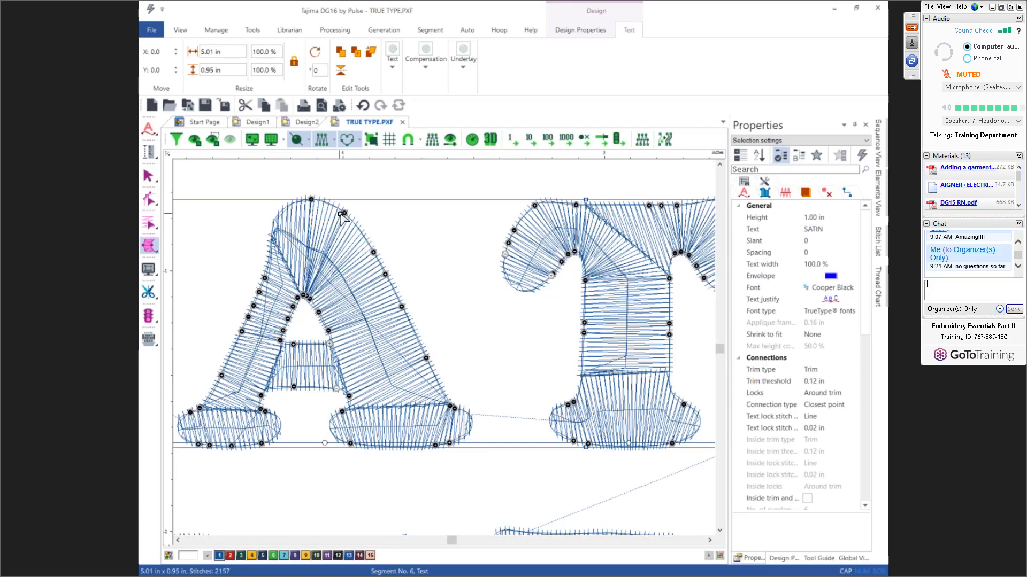
pyautogui.rightClick(313, 205)
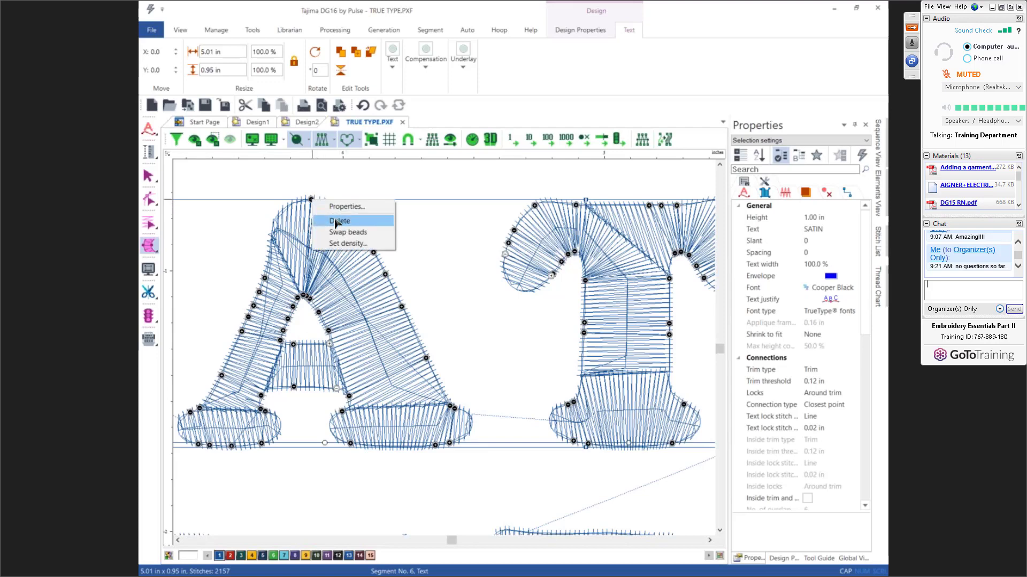
pyautogui.click(335, 222)
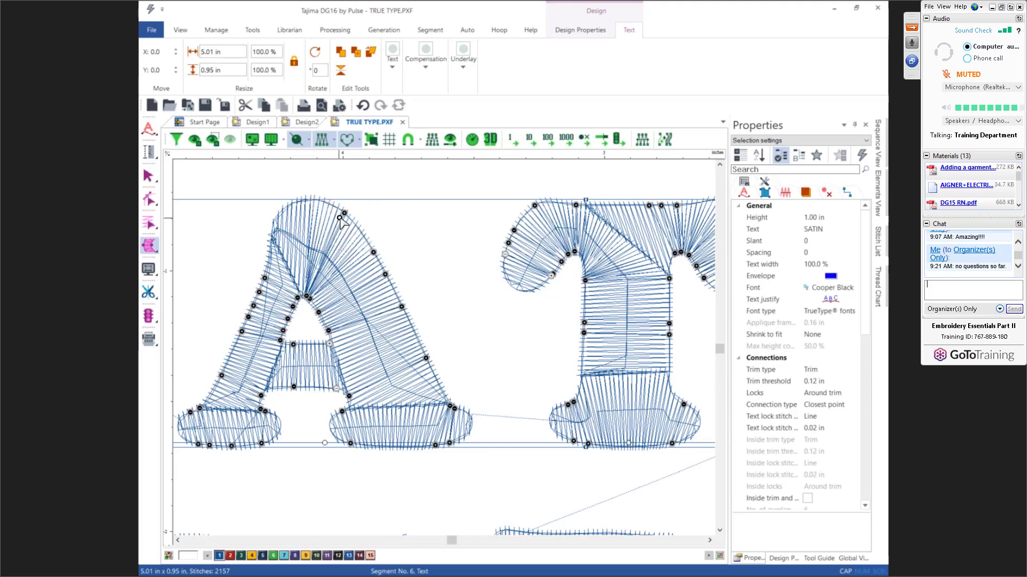
pyautogui.rightClick(344, 215)
pyautogui.click(361, 234)
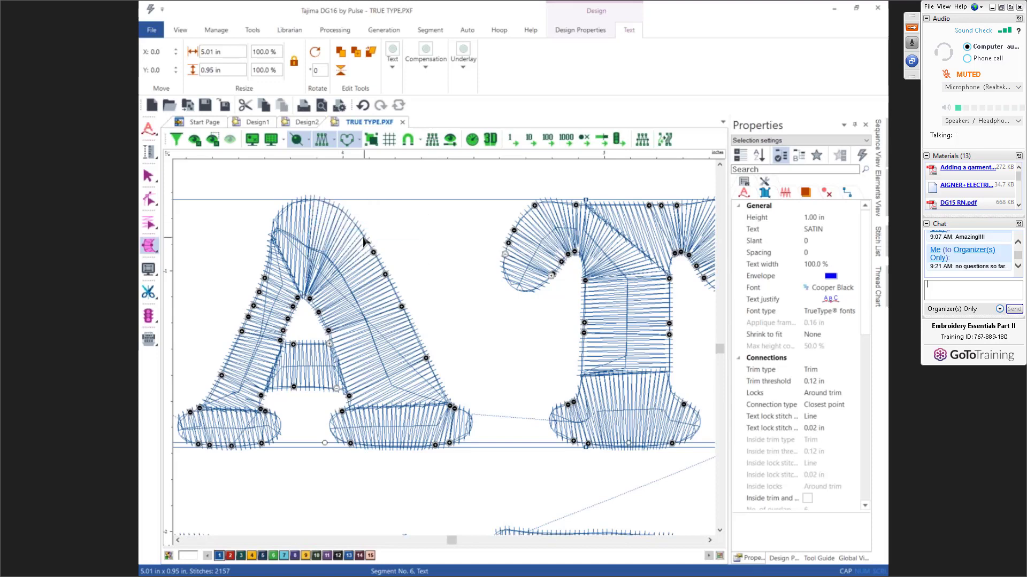
pyautogui.rightClick(300, 303)
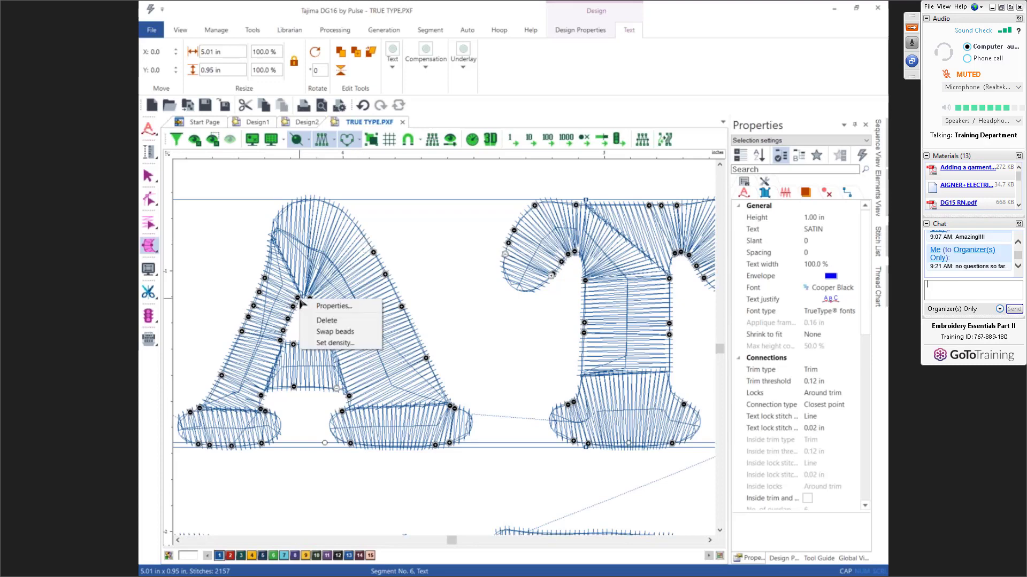
pyautogui.click(319, 321)
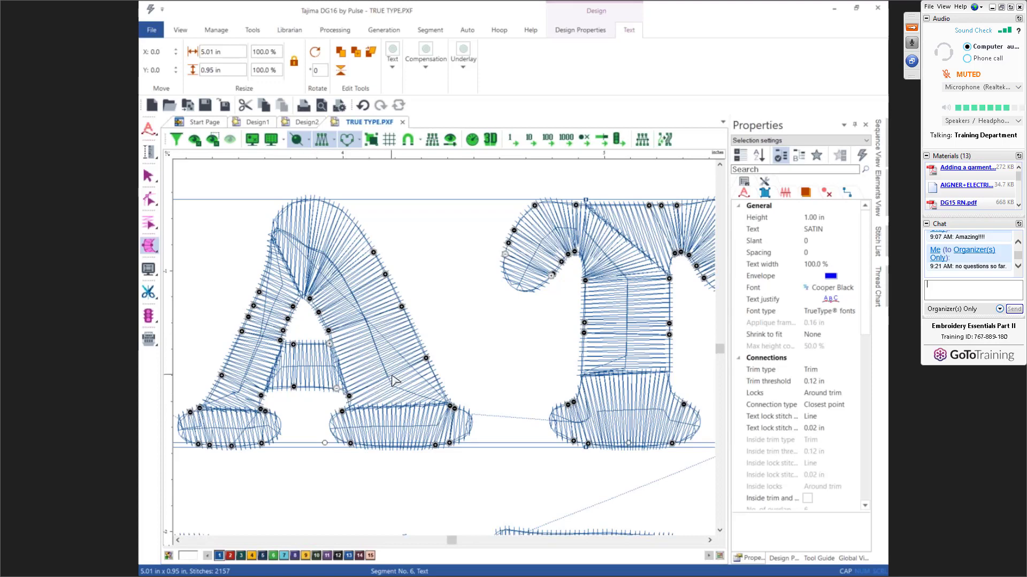
pyautogui.rightClick(435, 446)
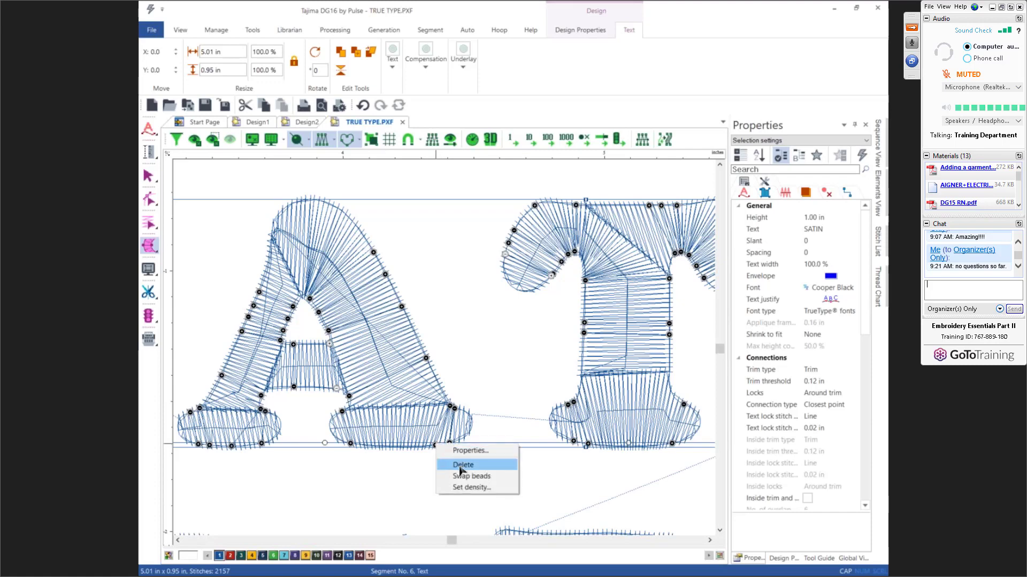
pyautogui.click(463, 464)
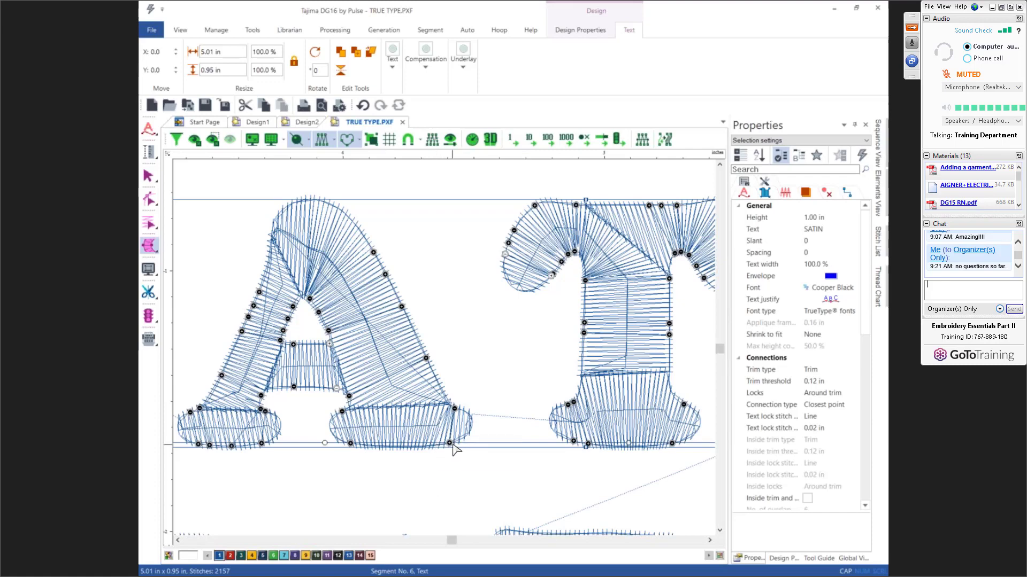
# Delete the angle lines on the A's right foot, inner edge and left foot
pyautogui.click(454, 444)
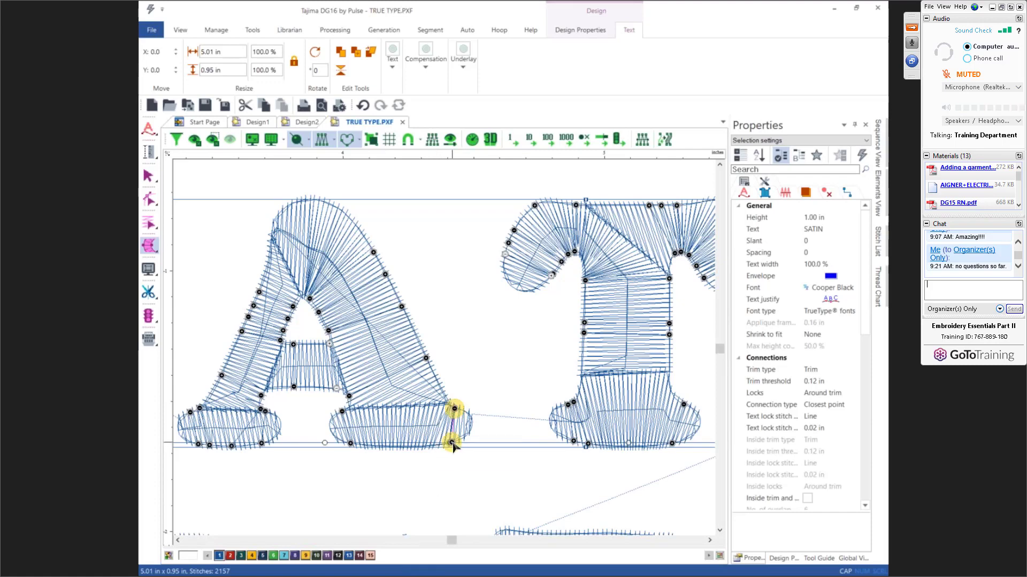
pyautogui.click(342, 443)
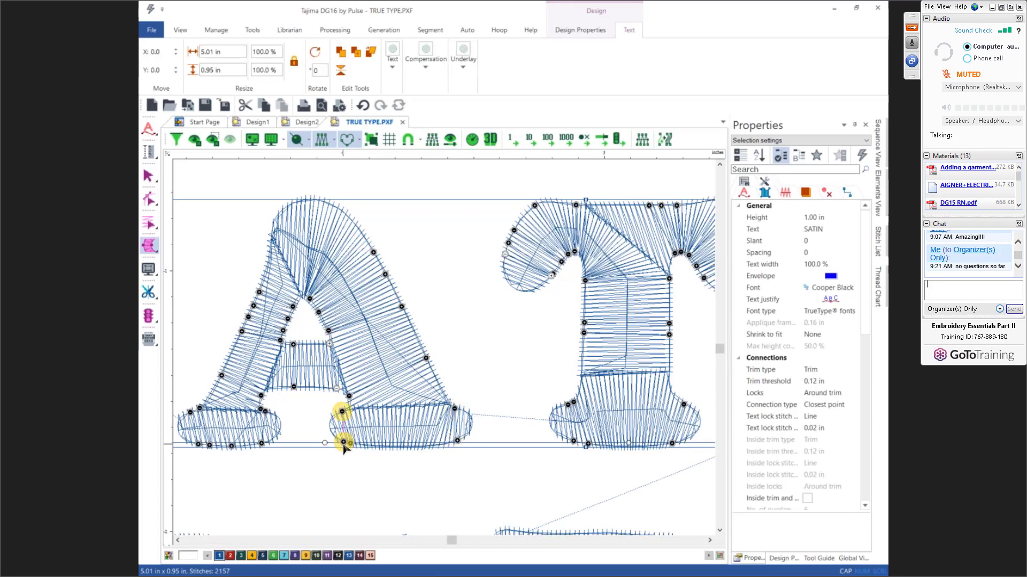
pyautogui.rightClick(231, 446)
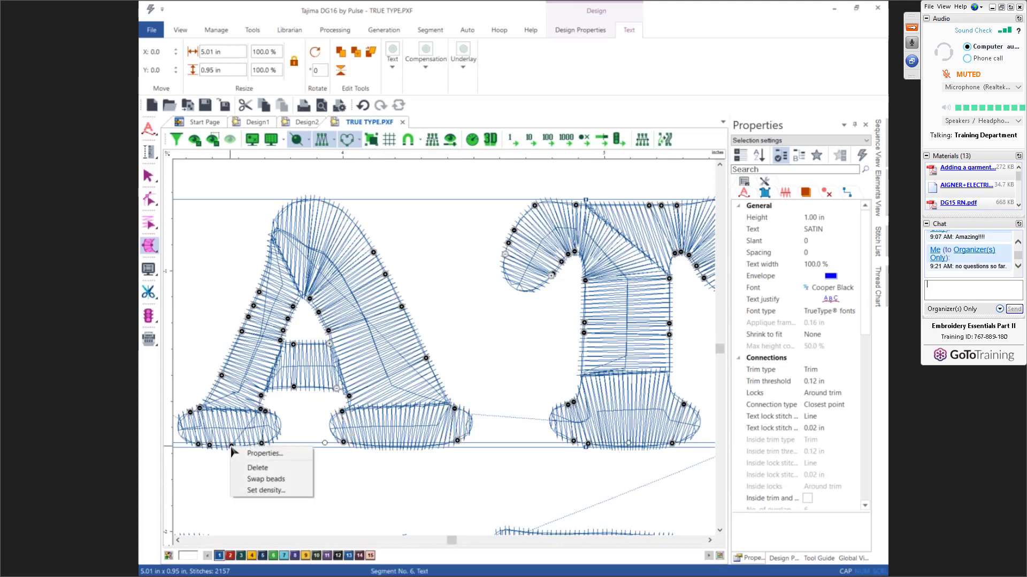
pyautogui.click(257, 474)
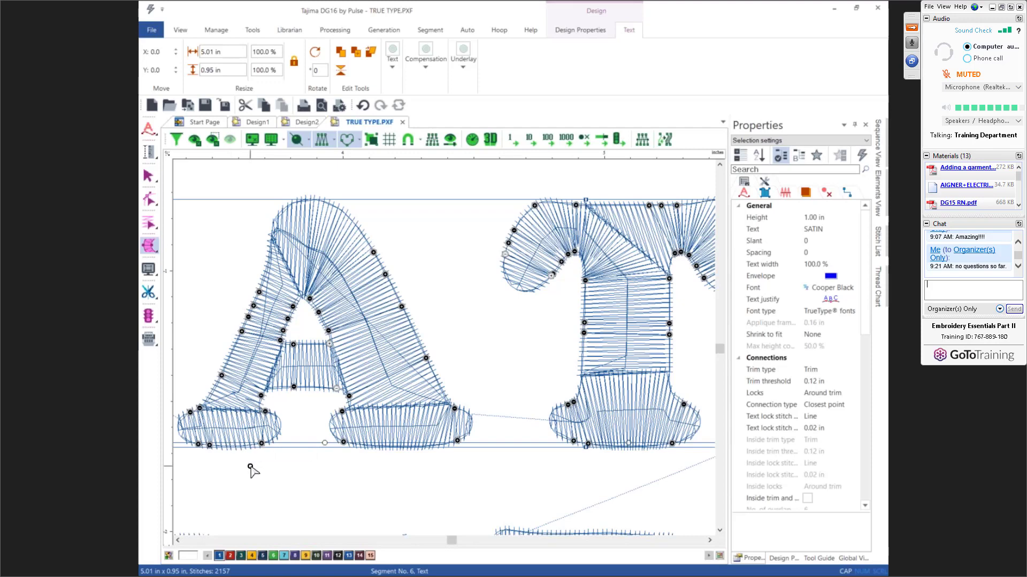
pyautogui.rightClick(336, 391)
pyautogui.click(350, 413)
pyautogui.click(193, 444)
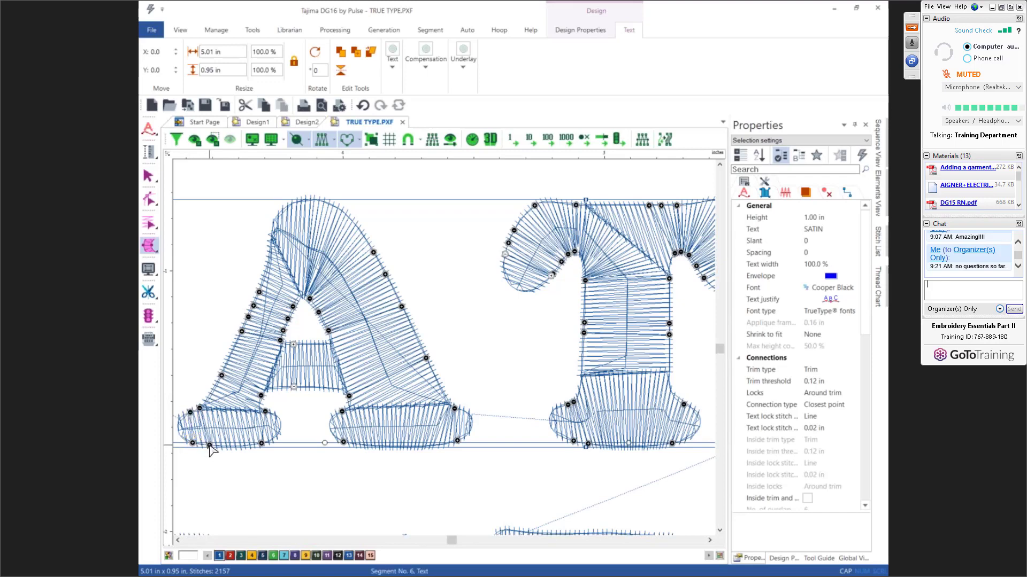
pyautogui.rightClick(209, 445)
pyautogui.click(234, 467)
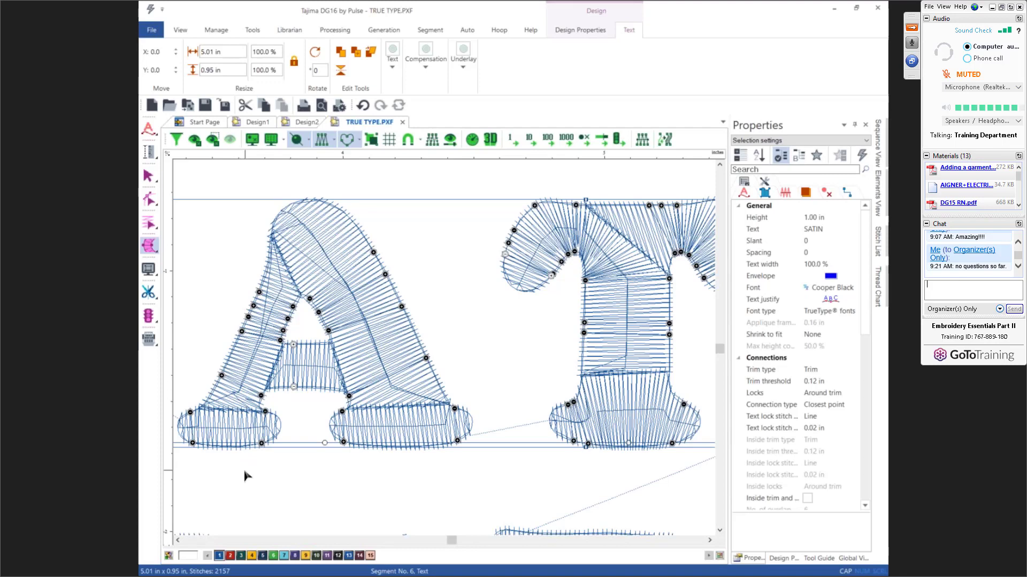
# Delete the right-leg and inner-outline angle lines, then draw a new angle line across the A's right leg
pyautogui.rightClick(426, 359)
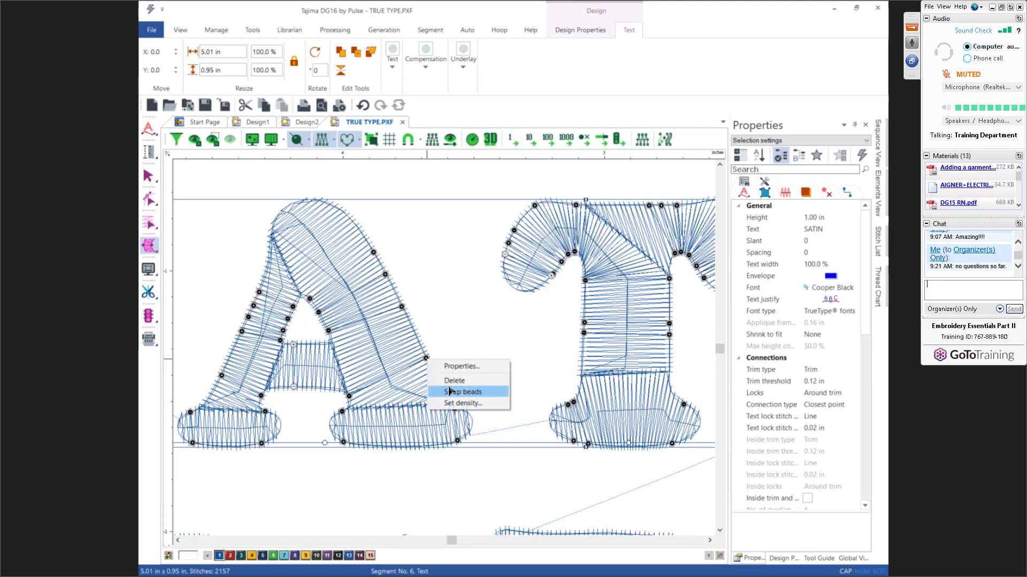
pyautogui.click(447, 380)
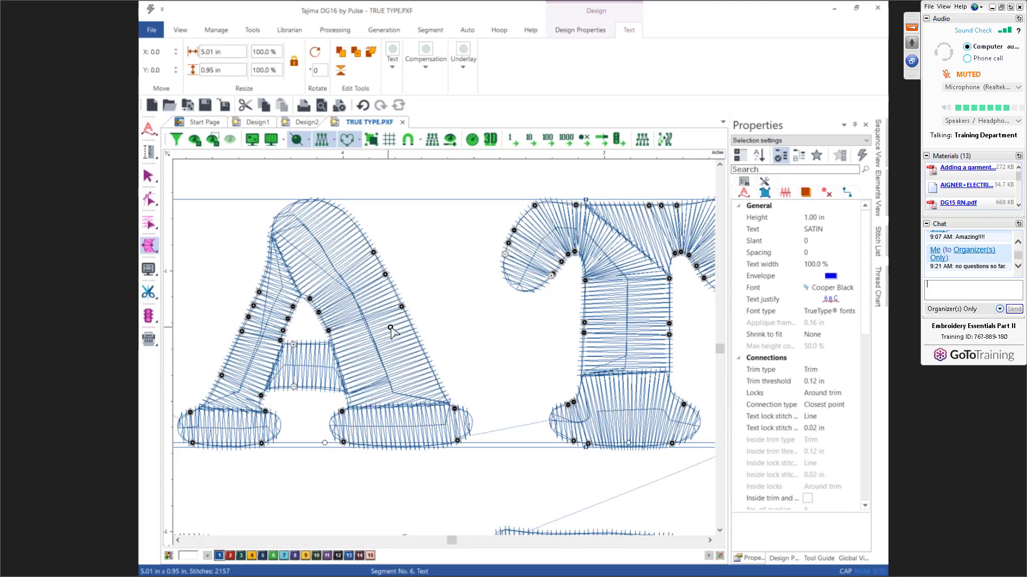
pyautogui.click(425, 380)
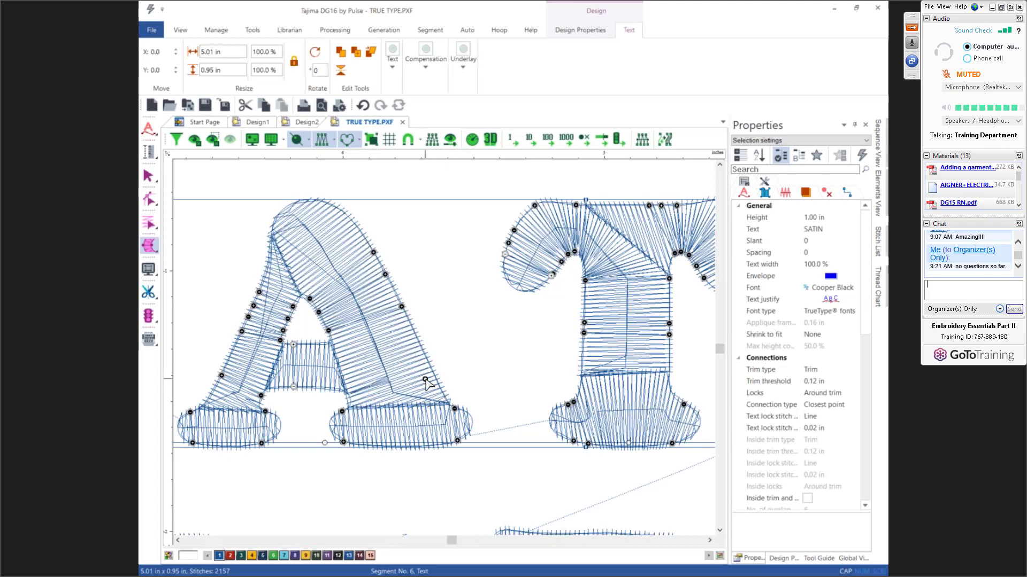
pyautogui.rightClick(310, 299)
pyautogui.click(337, 322)
pyautogui.moveTo(319, 313); pyautogui.dragTo(315, 306)
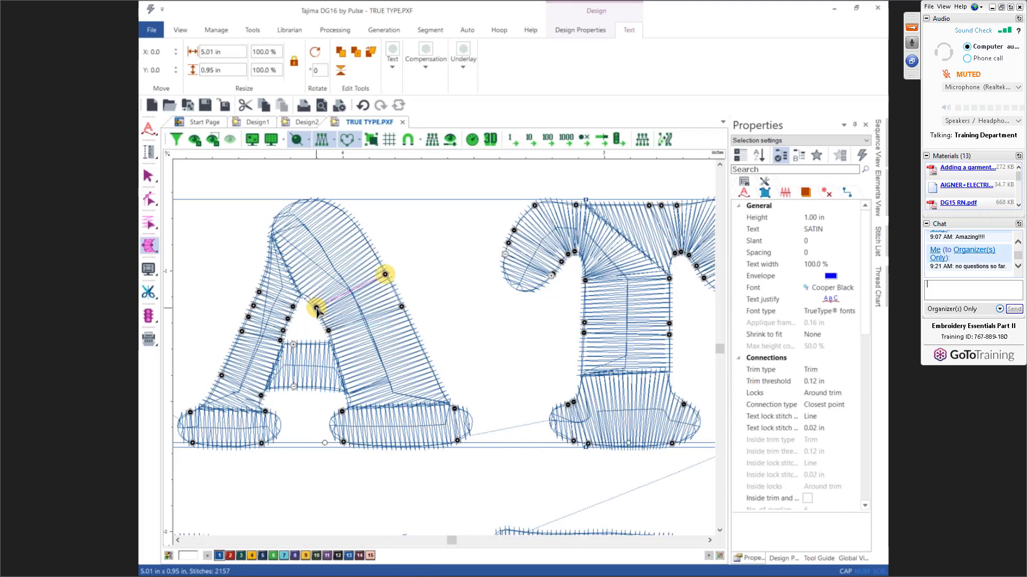
pyautogui.click(376, 331)
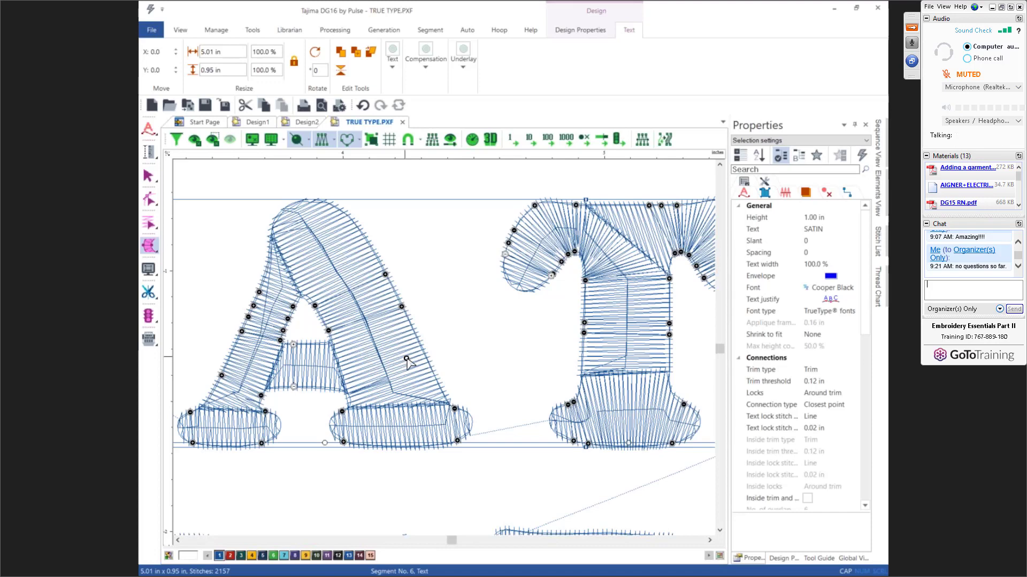
# Draw straight angle lines across the T's lower stem and the top of its stem
pyautogui.click(706, 539)
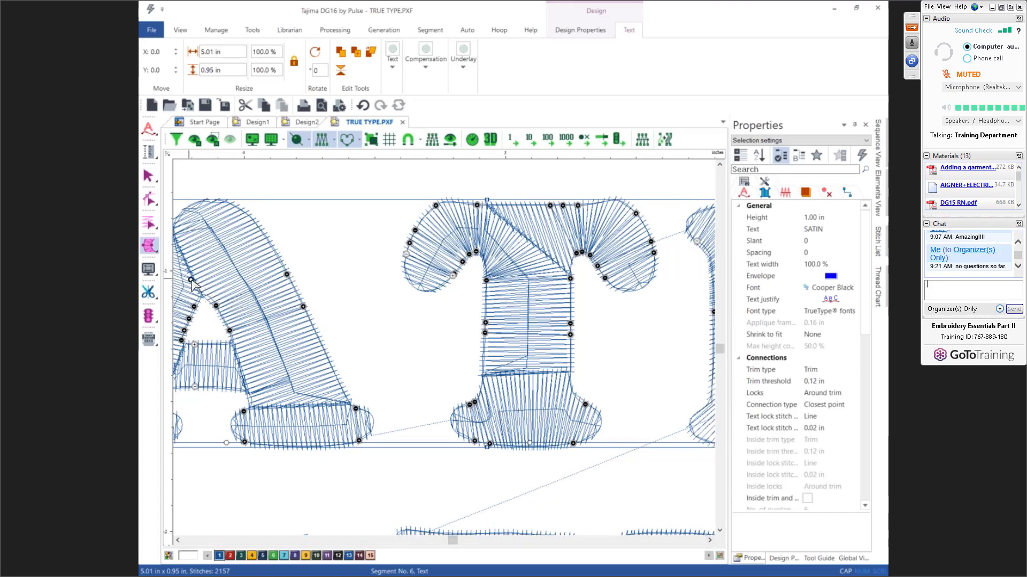
pyautogui.moveTo(152, 248)
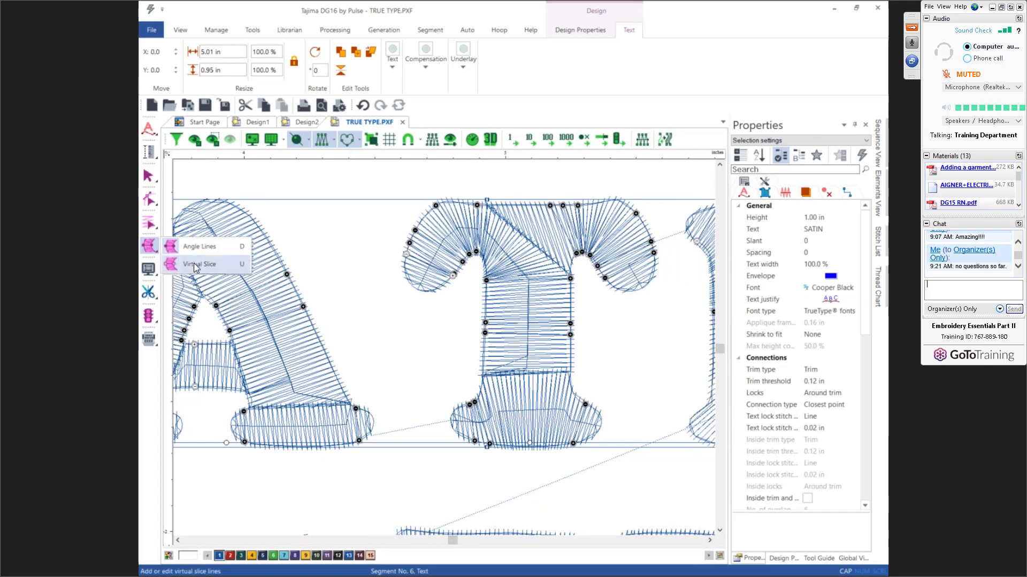
pyautogui.click(193, 246)
pyautogui.moveTo(532, 380); pyautogui.dragTo(533, 378)
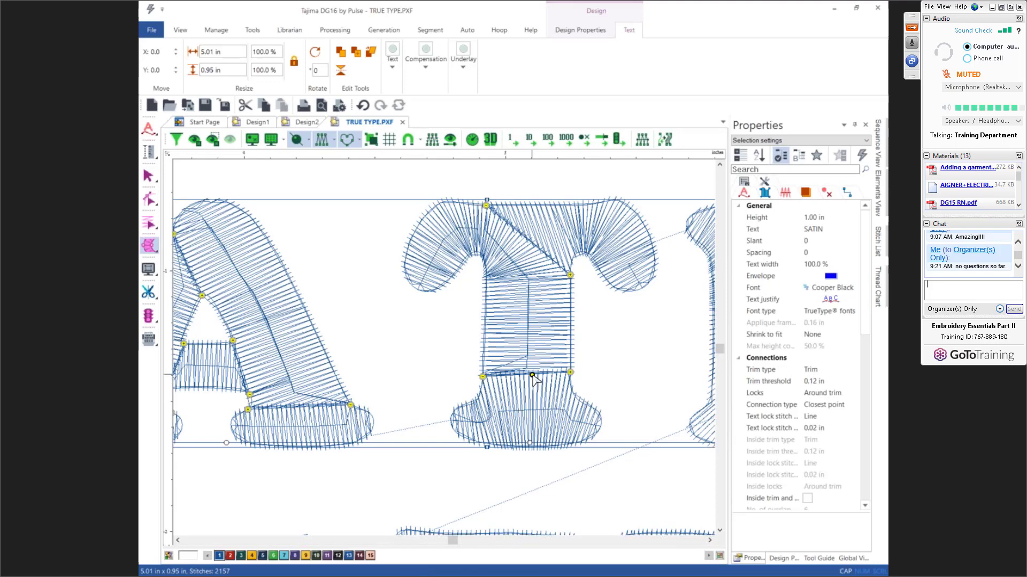
pyautogui.moveTo(478, 396); pyautogui.dragTo(576, 398)
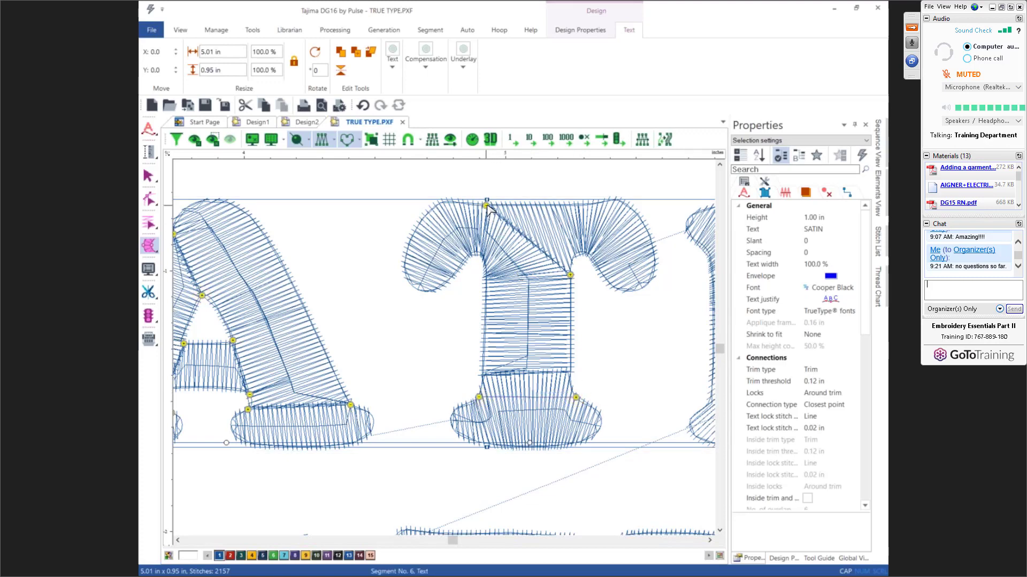
pyautogui.moveTo(486, 206); pyautogui.dragTo(482, 254)
pyautogui.moveTo(576, 255); pyautogui.dragTo(575, 255)
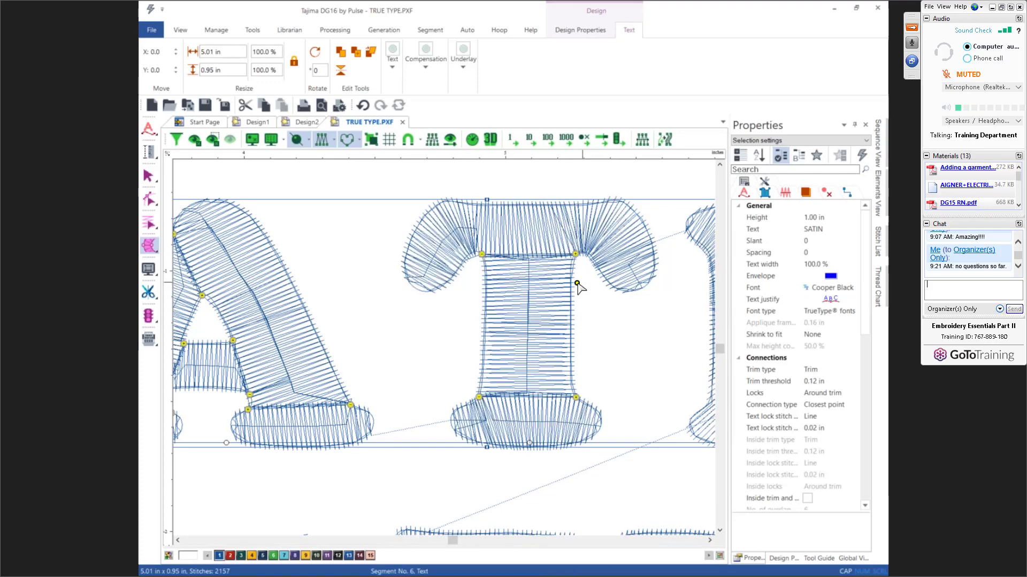
# Back in outline point editing, nudge the T's lower-left point outward and delete its bottom point
pyautogui.click(151, 252)
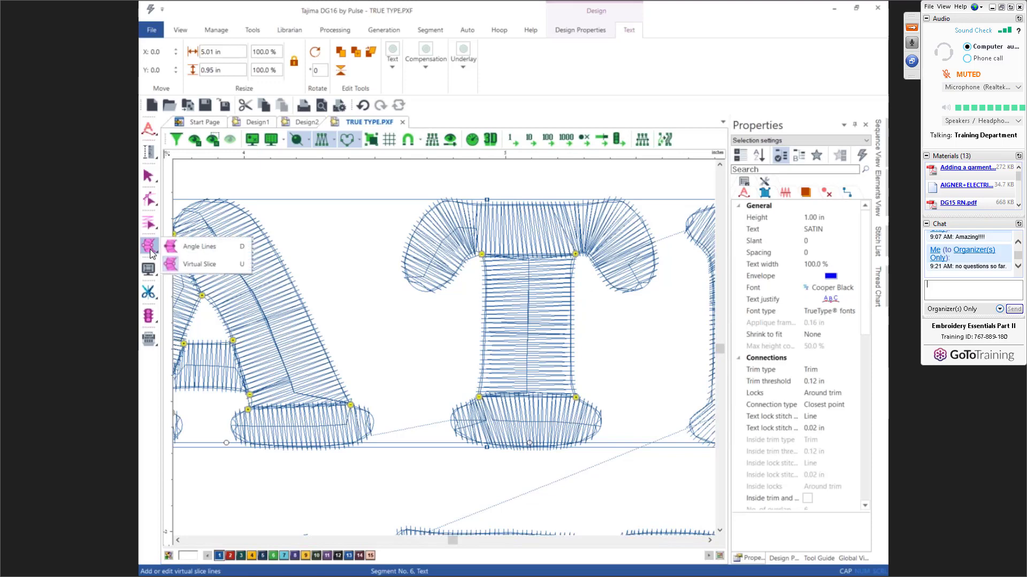
pyautogui.click(183, 247)
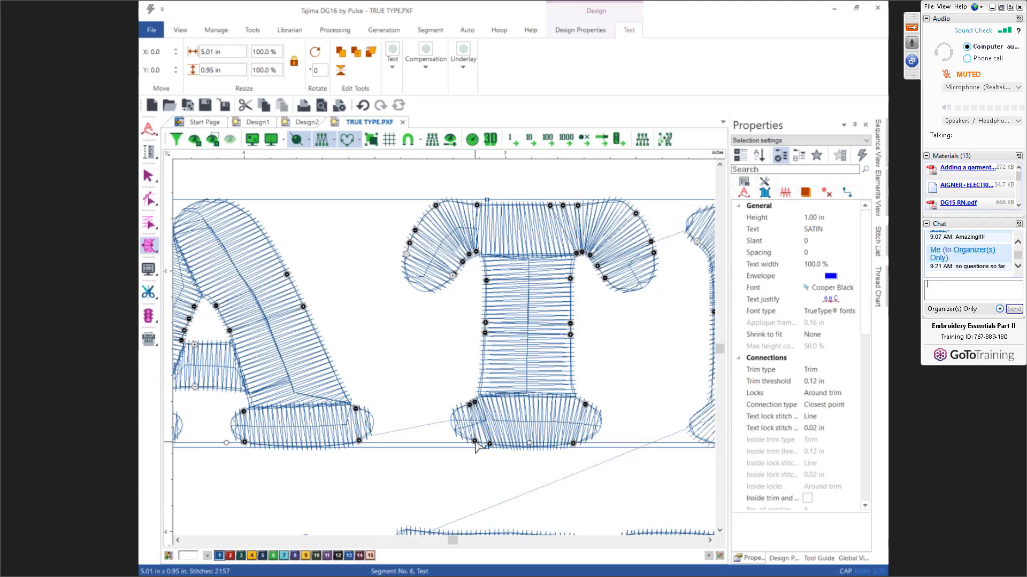
pyautogui.moveTo(475, 442); pyautogui.dragTo(469, 439)
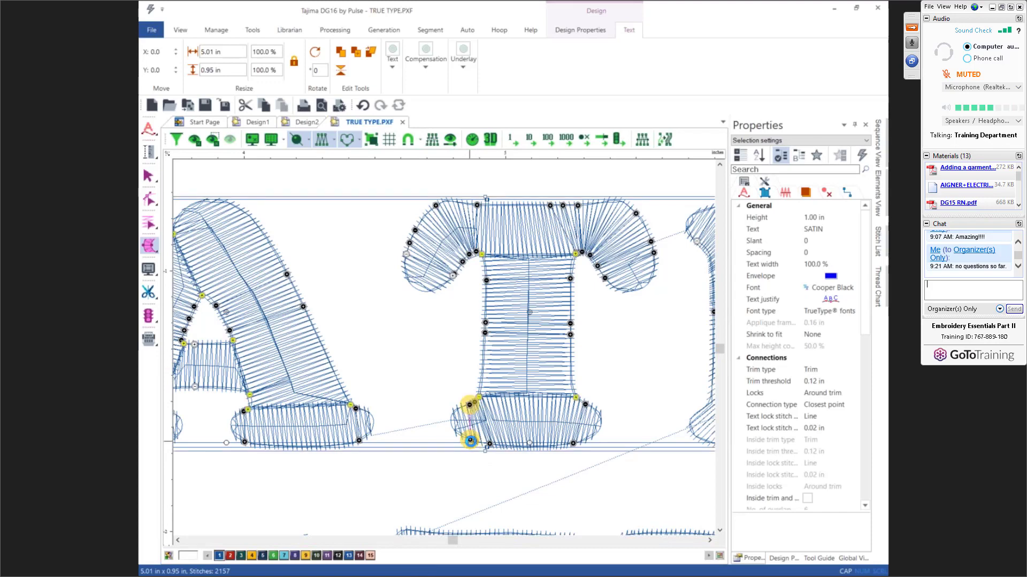
pyautogui.rightClick(488, 446)
pyautogui.click(516, 465)
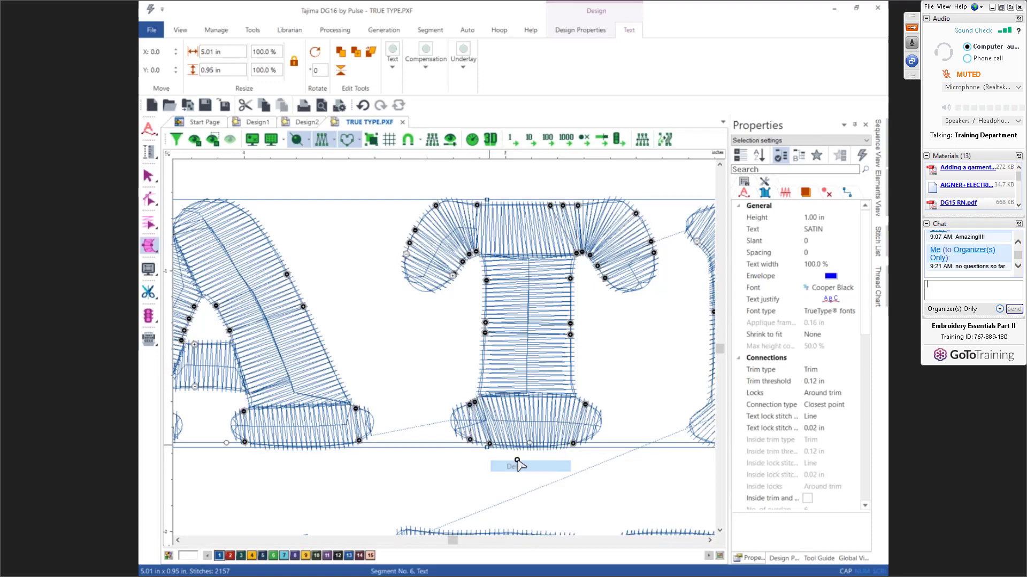
pyautogui.click(584, 442)
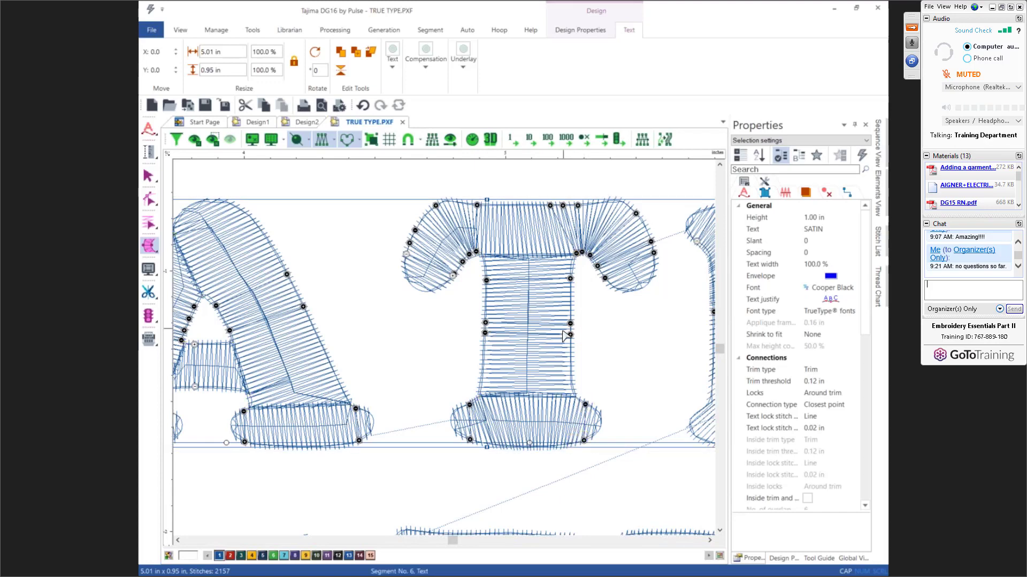
# Delete the extra points on the T's right edge, top edge and top-right corner
pyautogui.rightClick(571, 281)
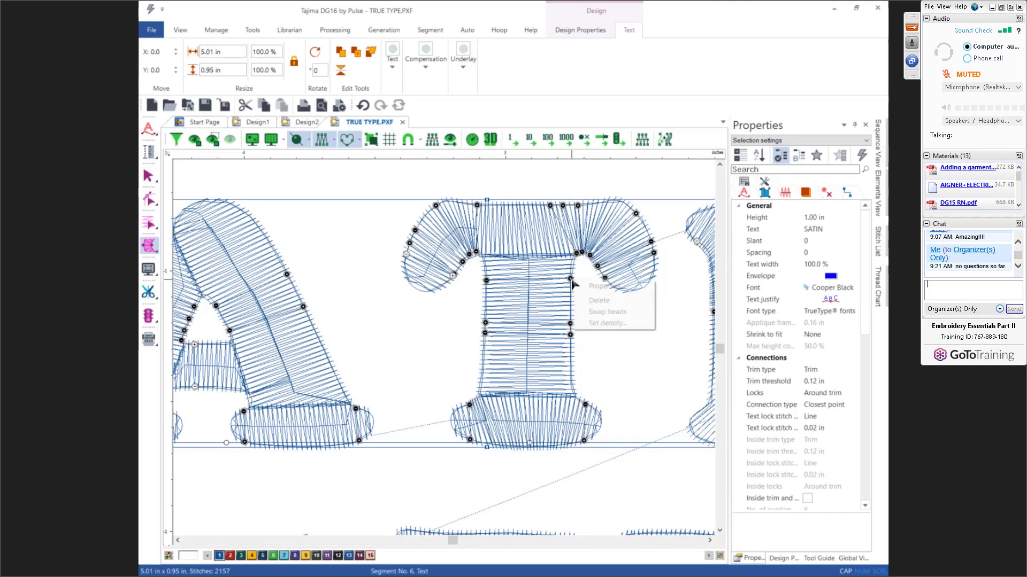
pyautogui.click(599, 300)
pyautogui.rightClick(581, 257)
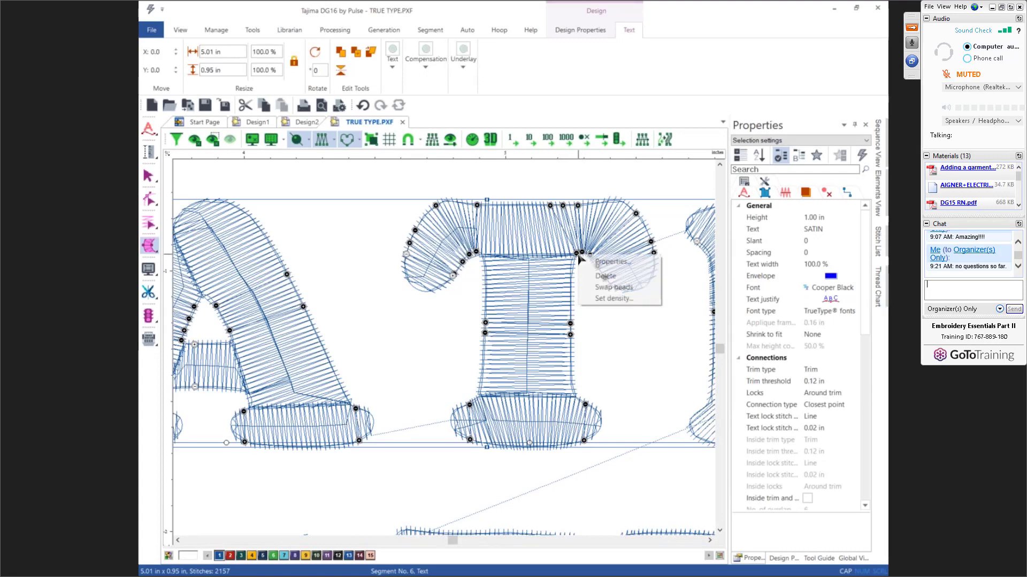
pyautogui.click(594, 277)
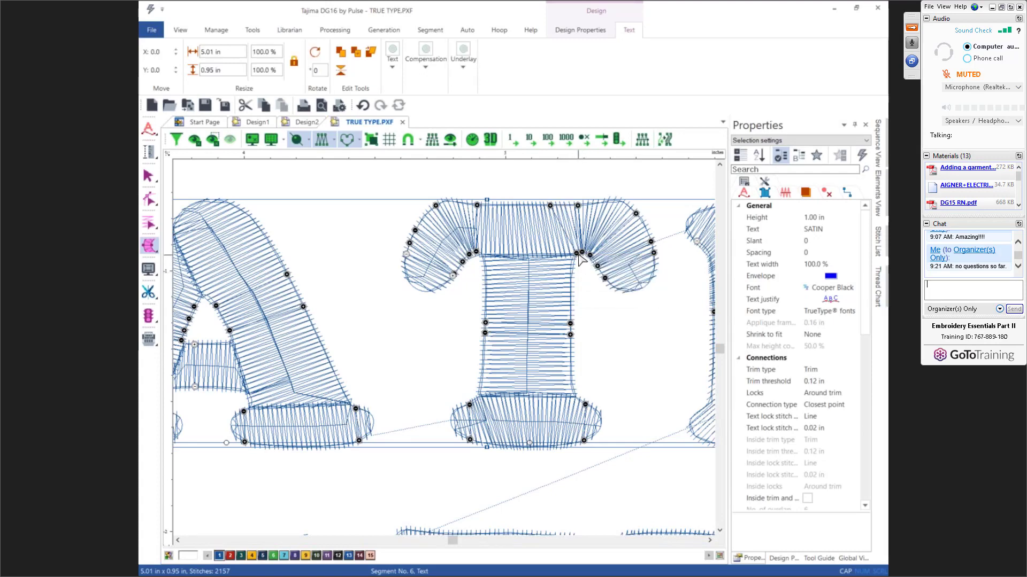
pyautogui.rightClick(577, 258)
pyautogui.click(594, 276)
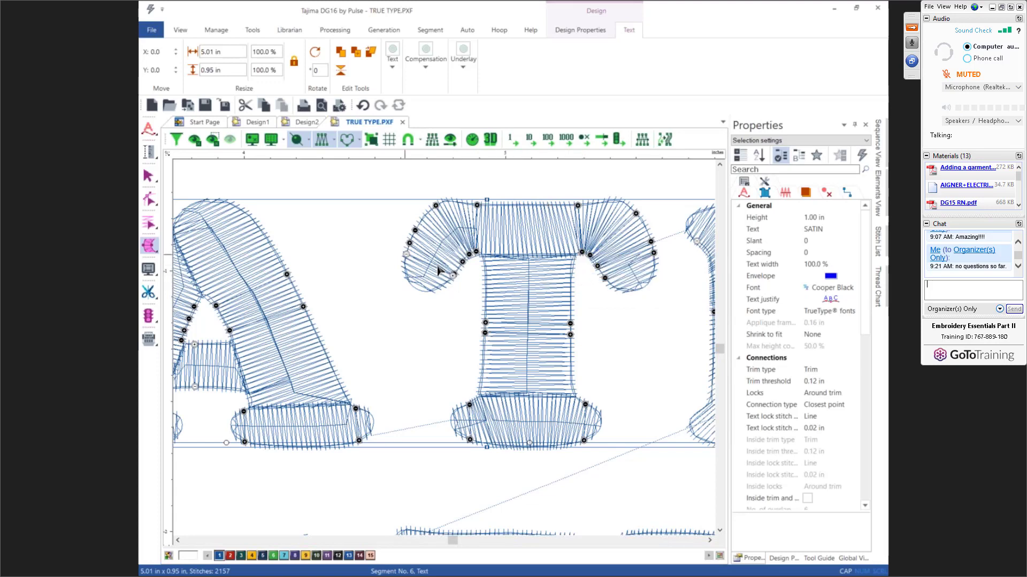
# Delete the points on the T's left curl and at its left and right stem joints
pyautogui.rightClick(409, 245)
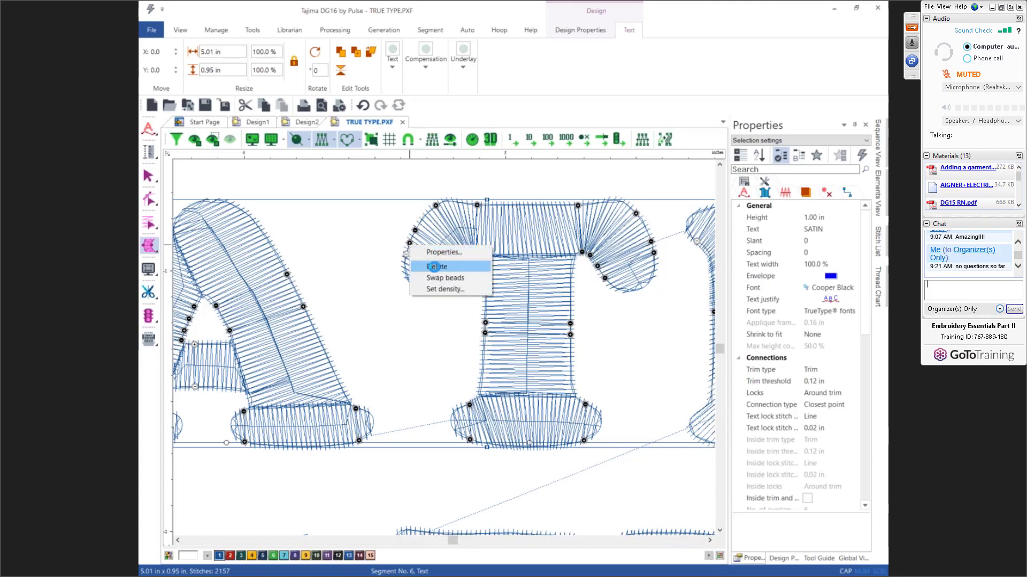
pyautogui.click(434, 267)
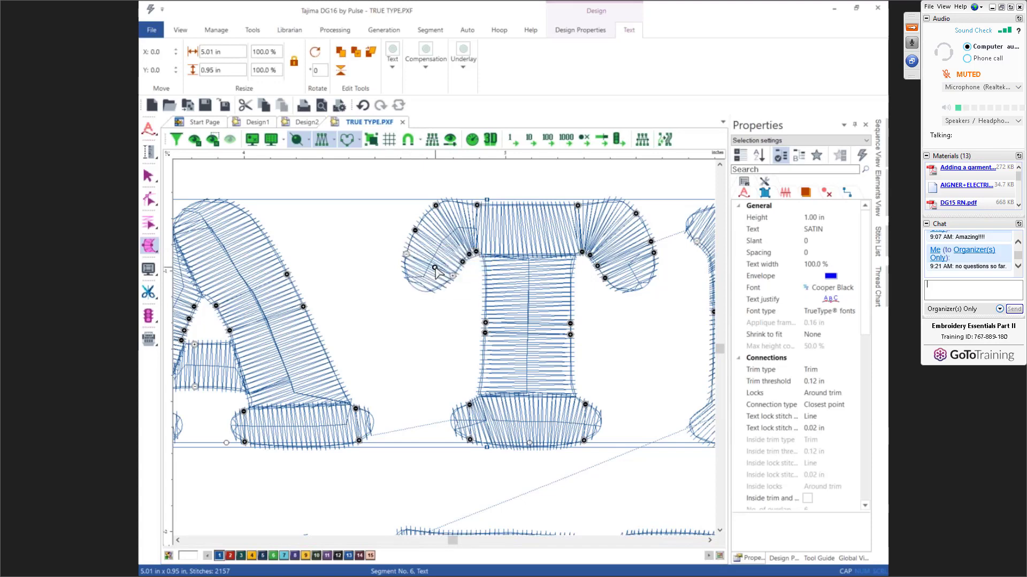
pyautogui.rightClick(478, 255)
pyautogui.click(494, 276)
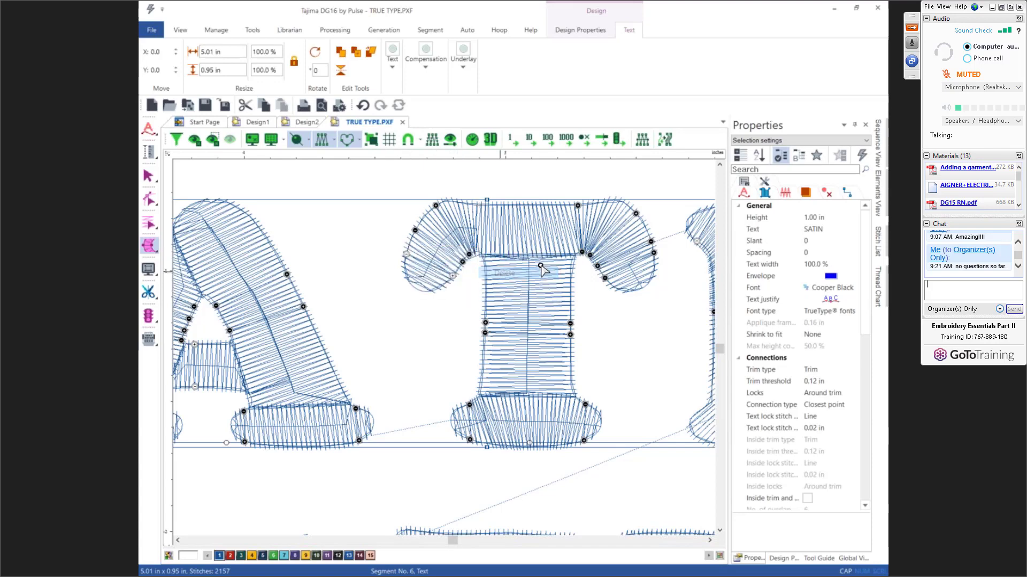
pyautogui.rightClick(580, 254)
pyautogui.click(599, 275)
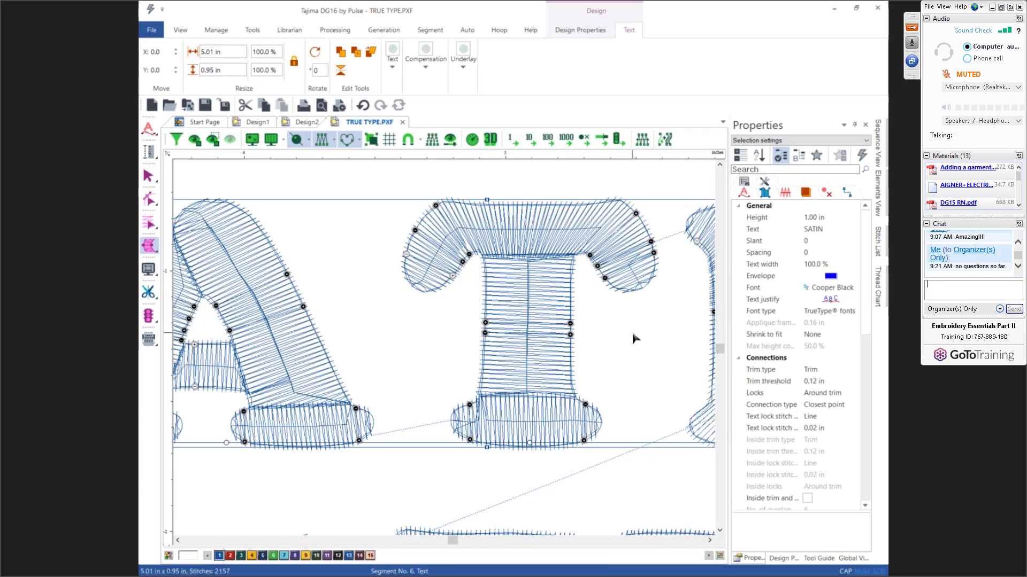
# Draw horizontal angle lines across the top and lower stem of the I and apply them
pyautogui.hscroll(3, 633, 337)
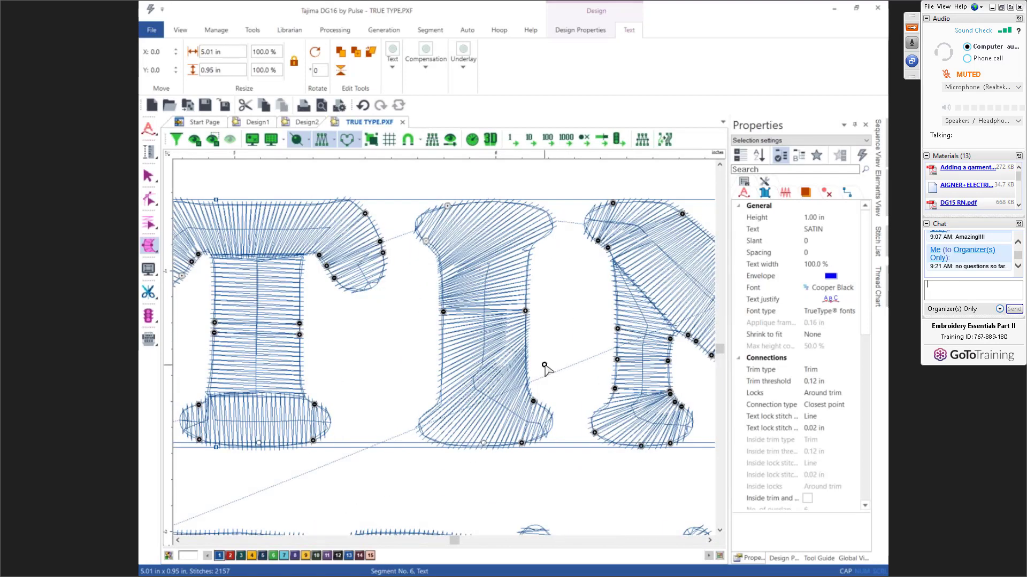
pyautogui.press('Escape')
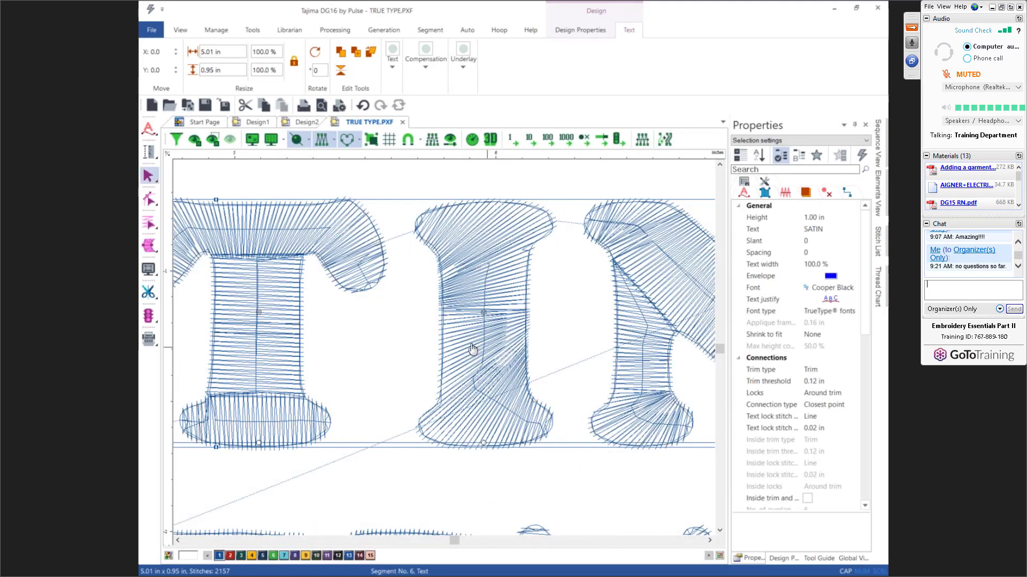
pyautogui.click(149, 249)
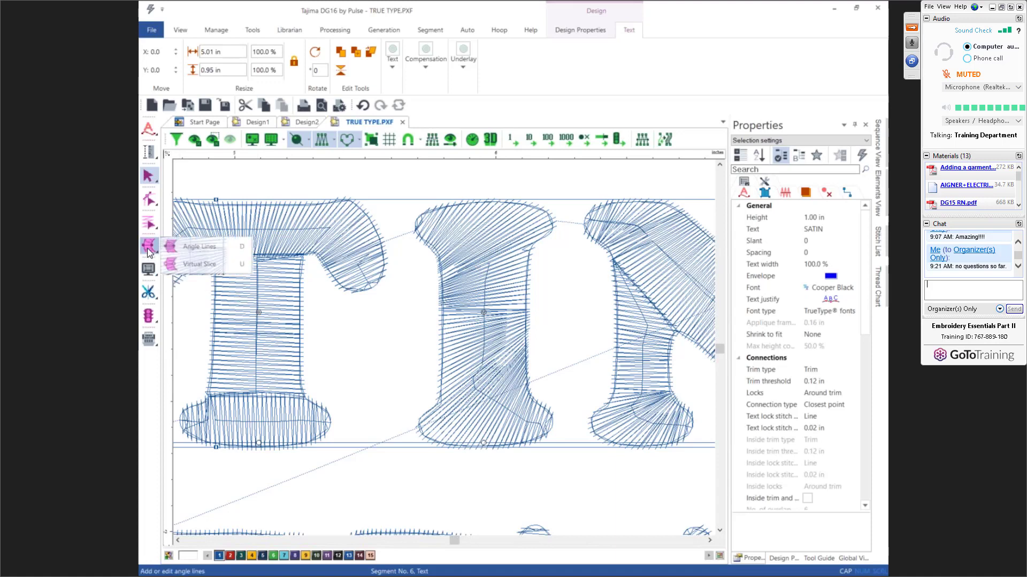
pyautogui.click(193, 268)
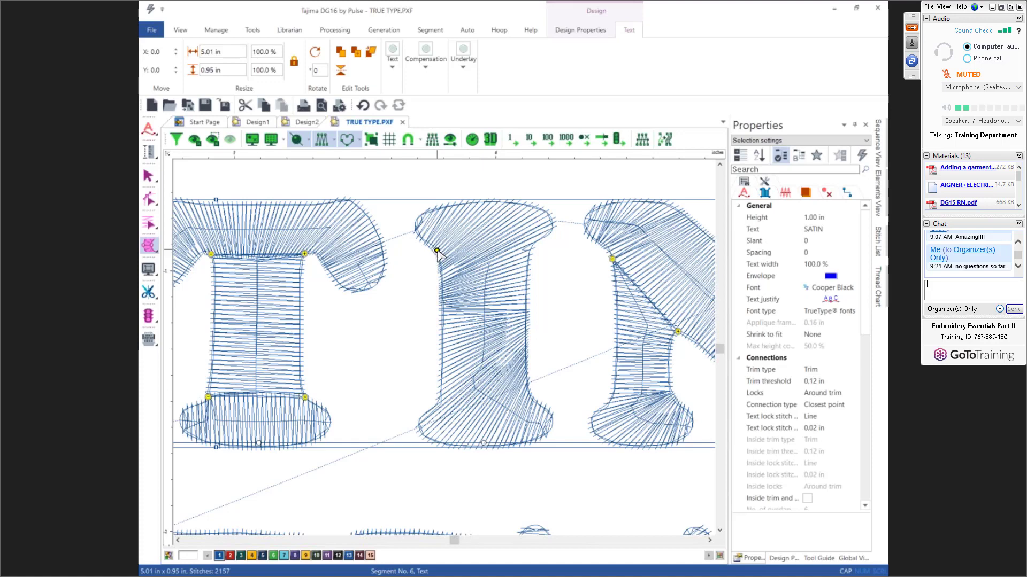
pyautogui.click(436, 250)
pyautogui.click(526, 246)
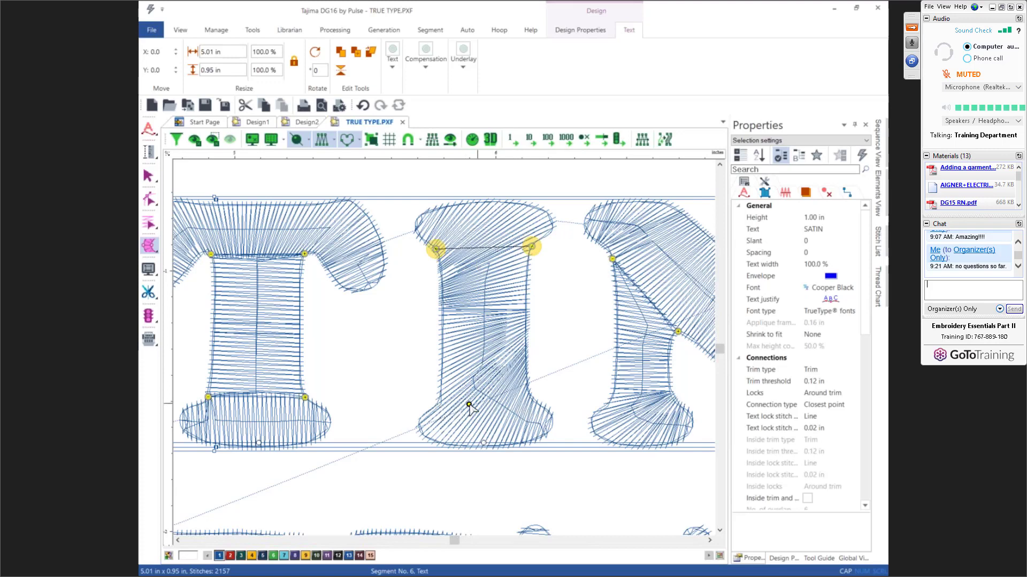
pyautogui.click(436, 403)
pyautogui.click(528, 396)
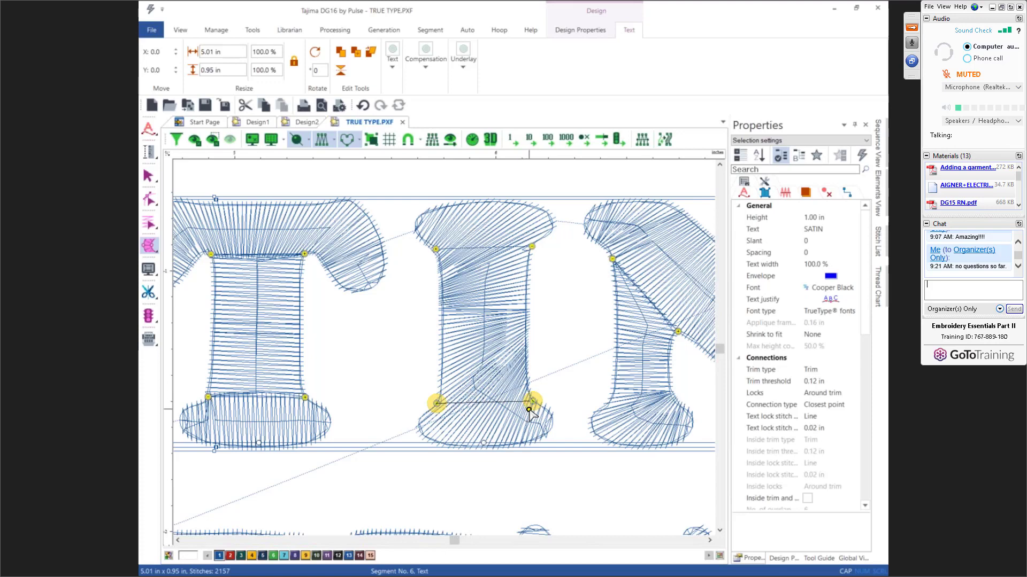
pyautogui.click(526, 411)
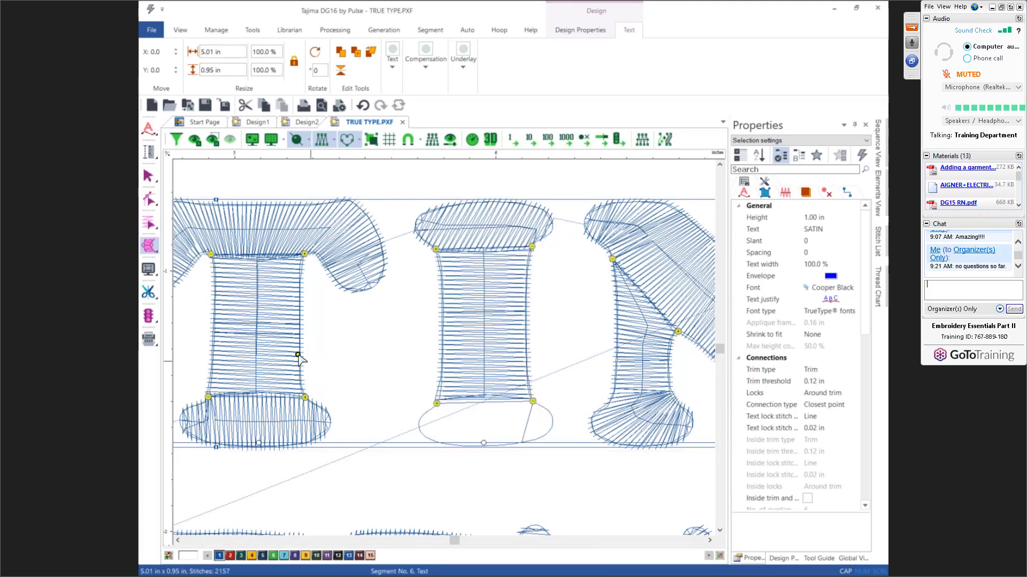
# Pull the I's lower angle points onto its base, raise an upper point and add a top-serif node
pyautogui.click(153, 250)
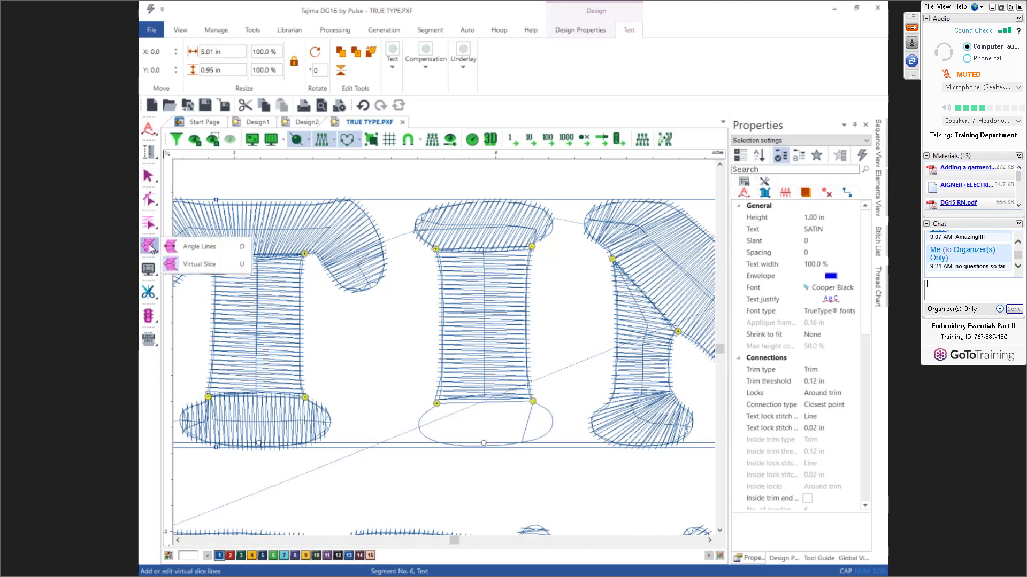
pyautogui.click(187, 250)
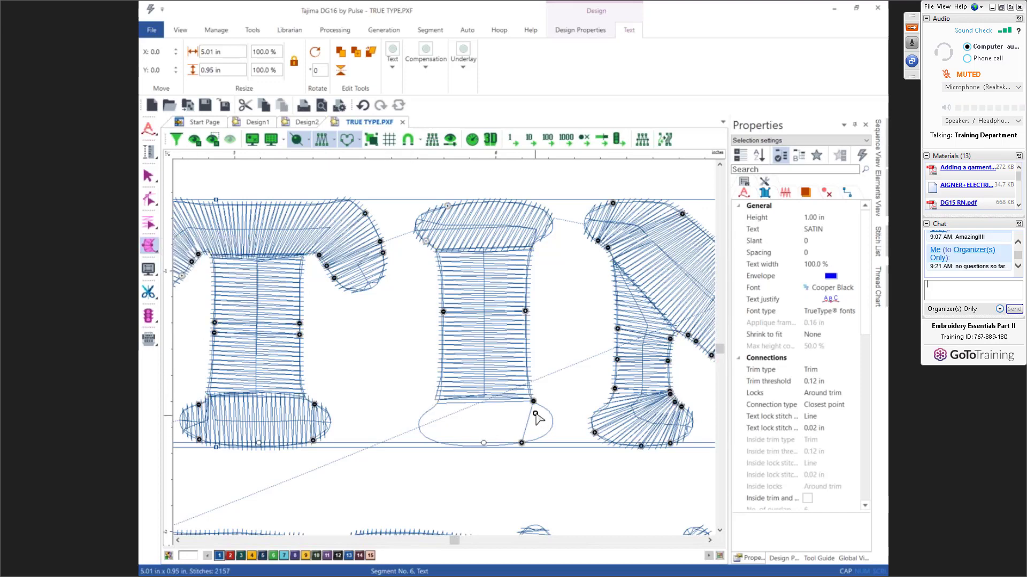
pyautogui.moveTo(534, 402); pyautogui.dragTo(543, 406)
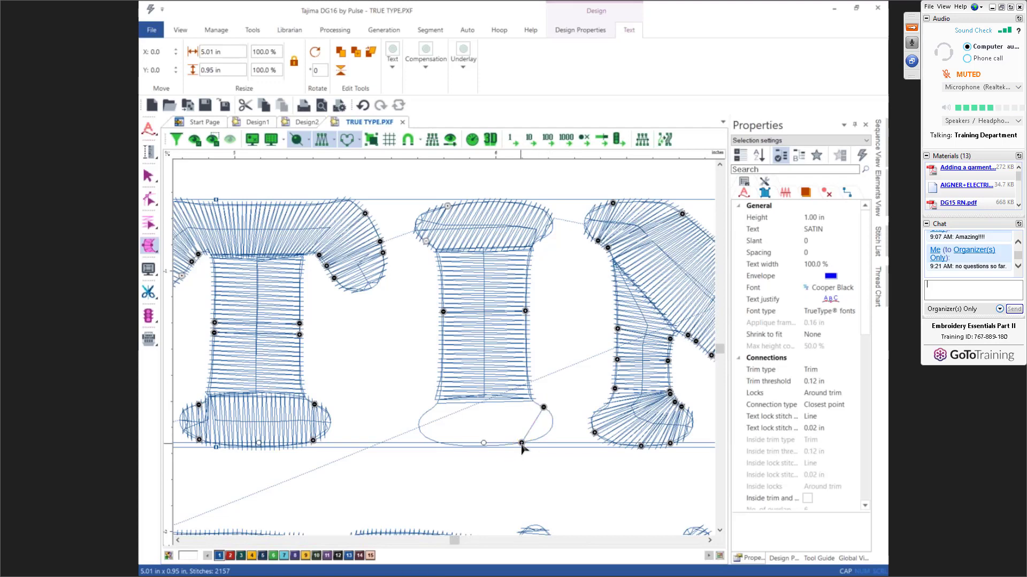
pyautogui.moveTo(522, 443); pyautogui.dragTo(538, 438)
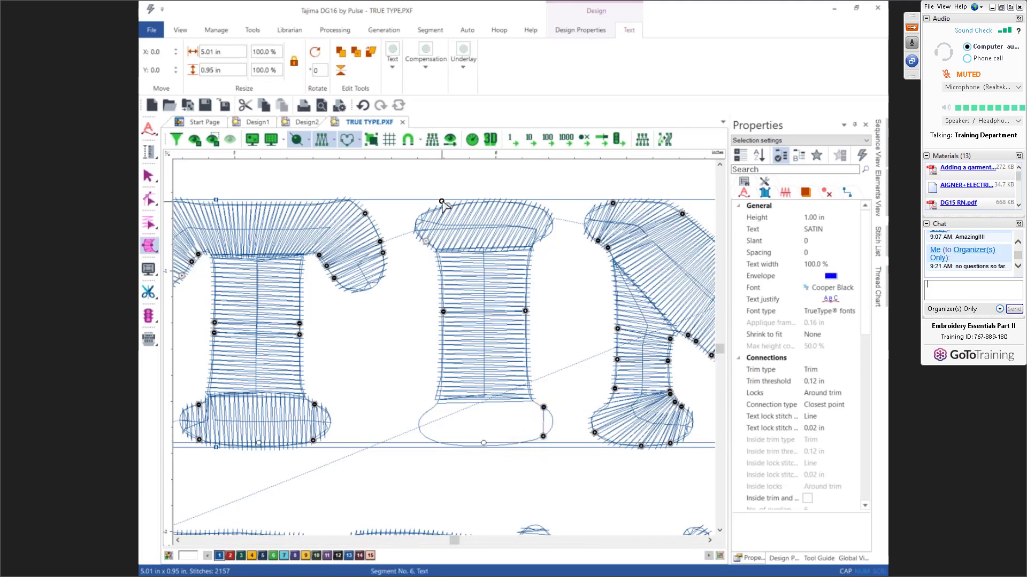
pyautogui.moveTo(426, 241); pyautogui.dragTo(425, 210)
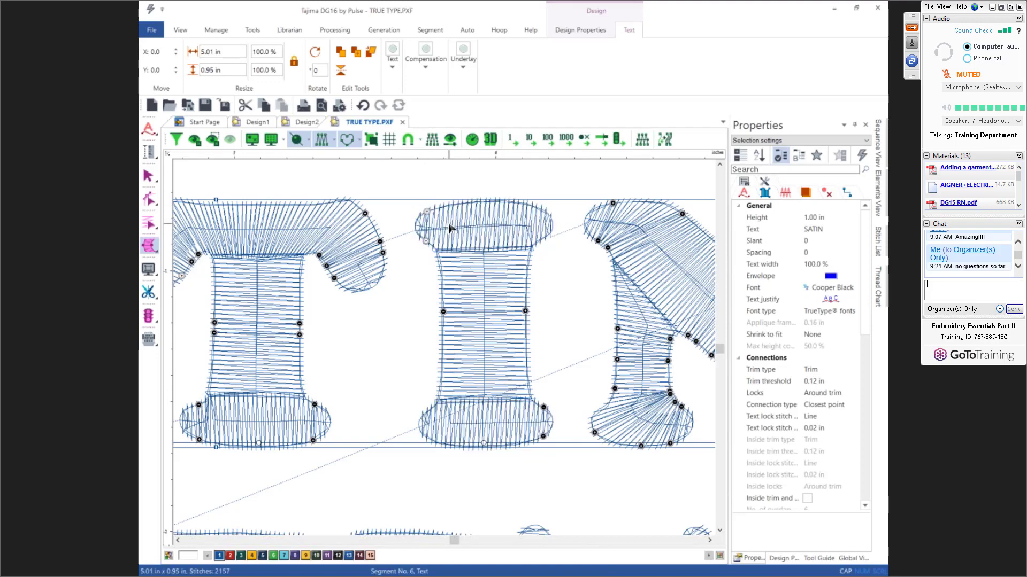
pyautogui.click(449, 227)
# Slice across the N's diagonal stroke, top-right serif and left stem's foot
pyautogui.hscroll(2, 448, 231)
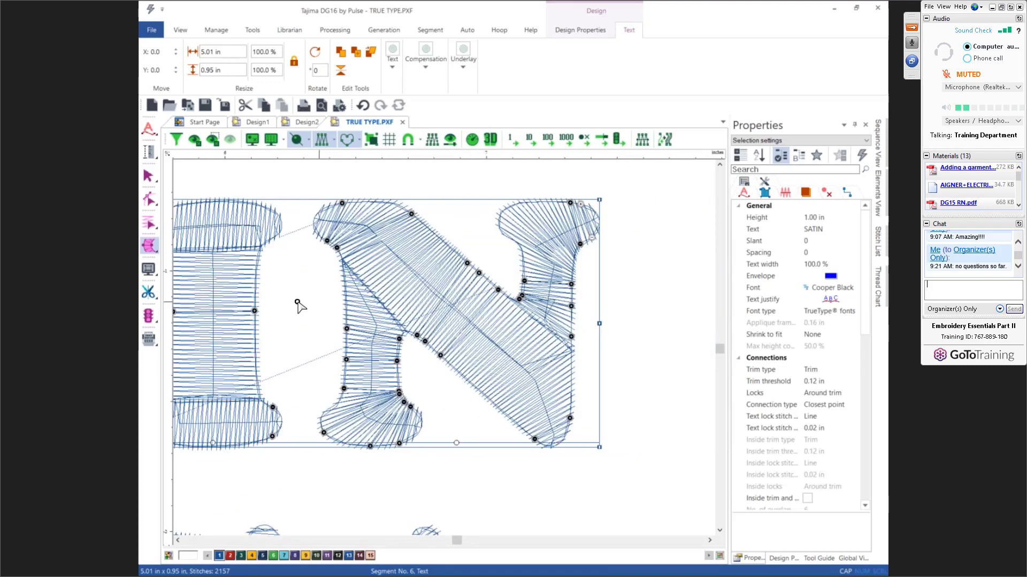
pyautogui.click(149, 246)
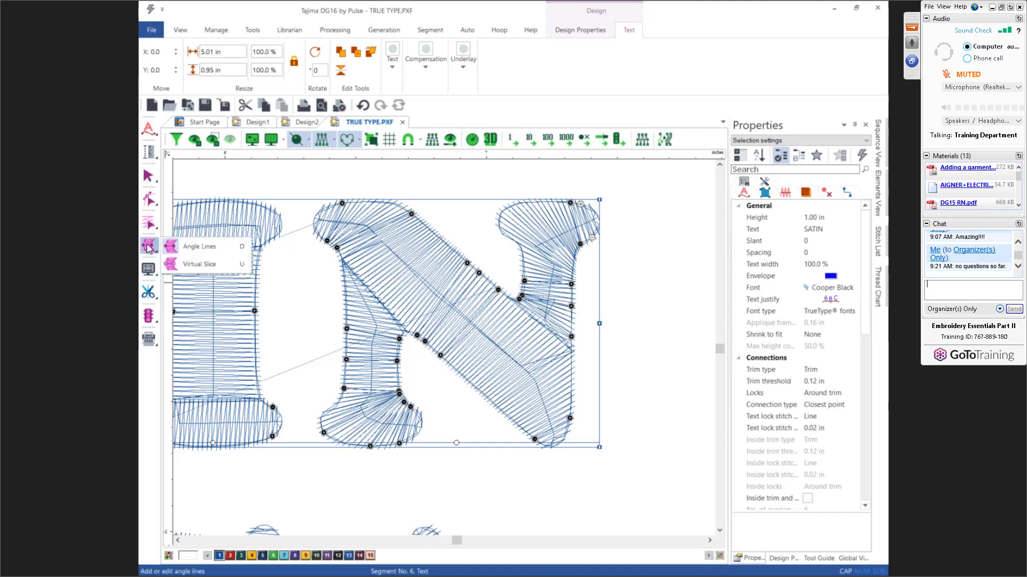
pyautogui.click(196, 264)
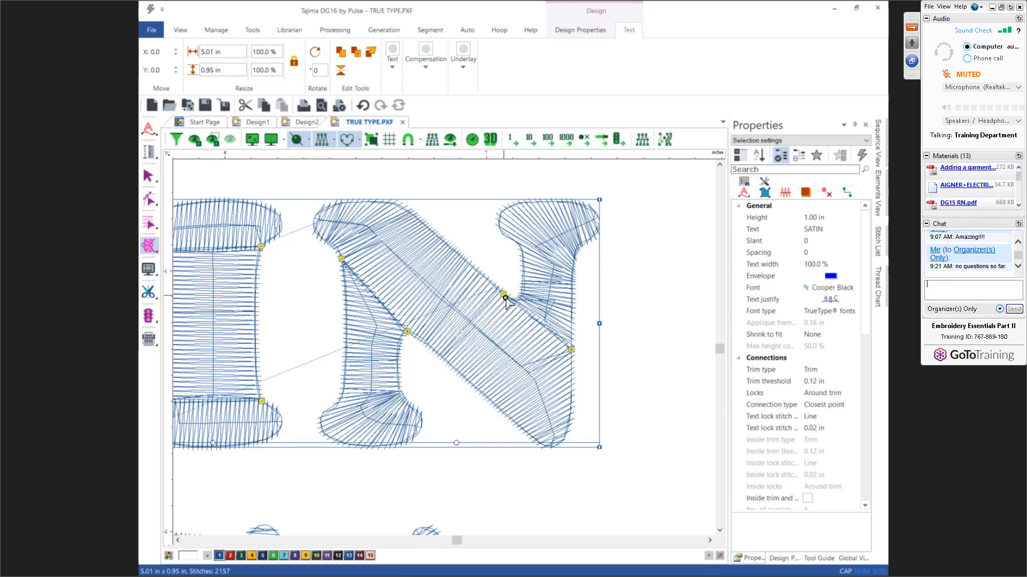
pyautogui.moveTo(504, 294); pyautogui.dragTo(519, 304)
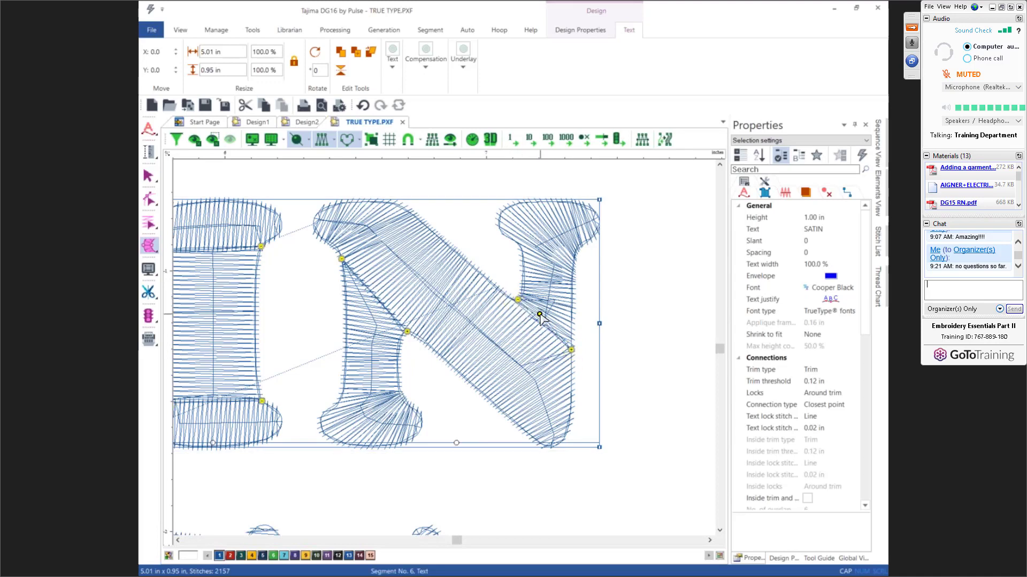
pyautogui.moveTo(520, 247); pyautogui.dragTo(582, 243)
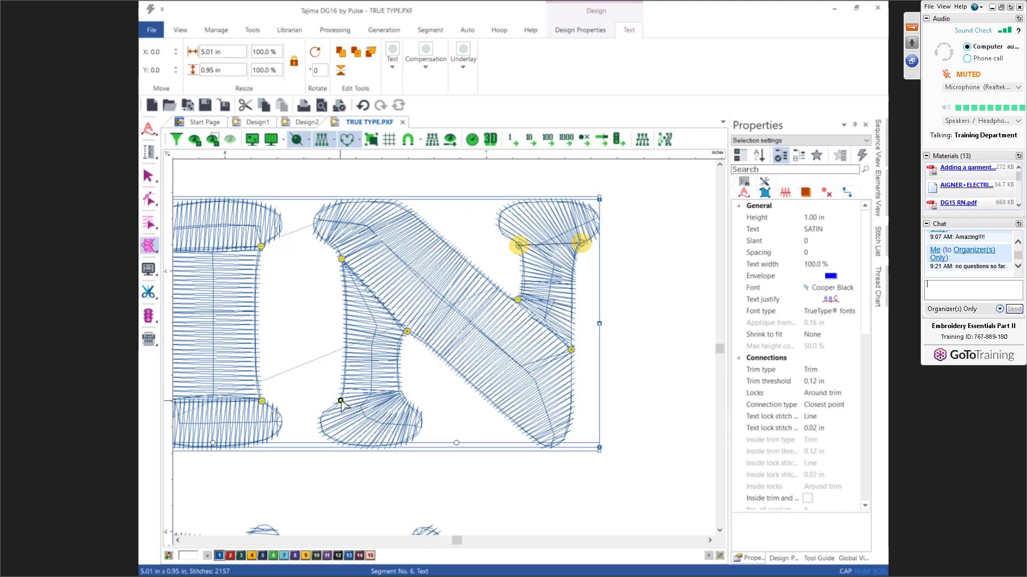
pyautogui.moveTo(340, 400); pyautogui.dragTo(400, 400)
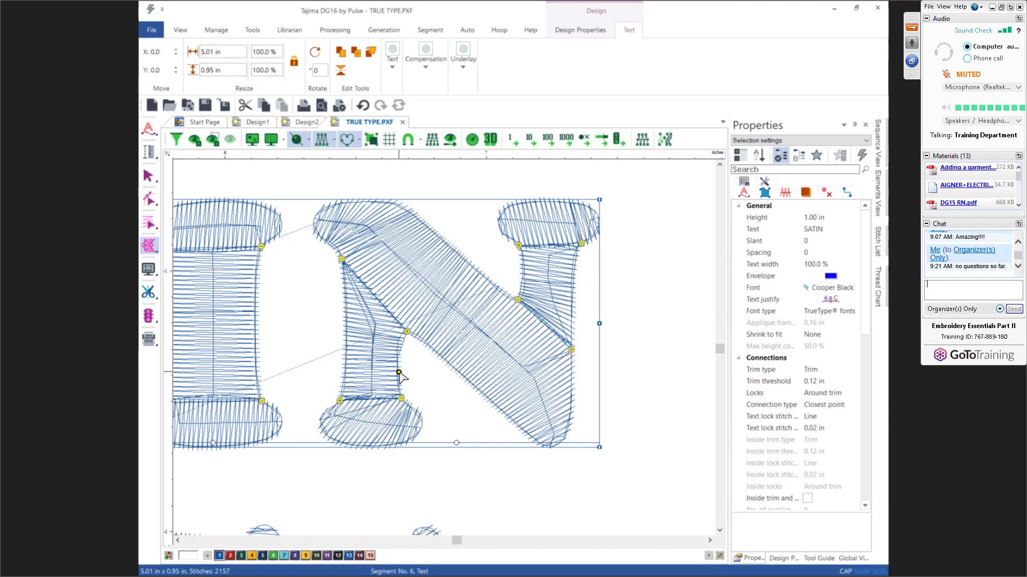
# In Angle Lines mode, delete two angle nodes at the N's foot and merge the bottom nodes
pyautogui.click(149, 245)
pyautogui.click(194, 247)
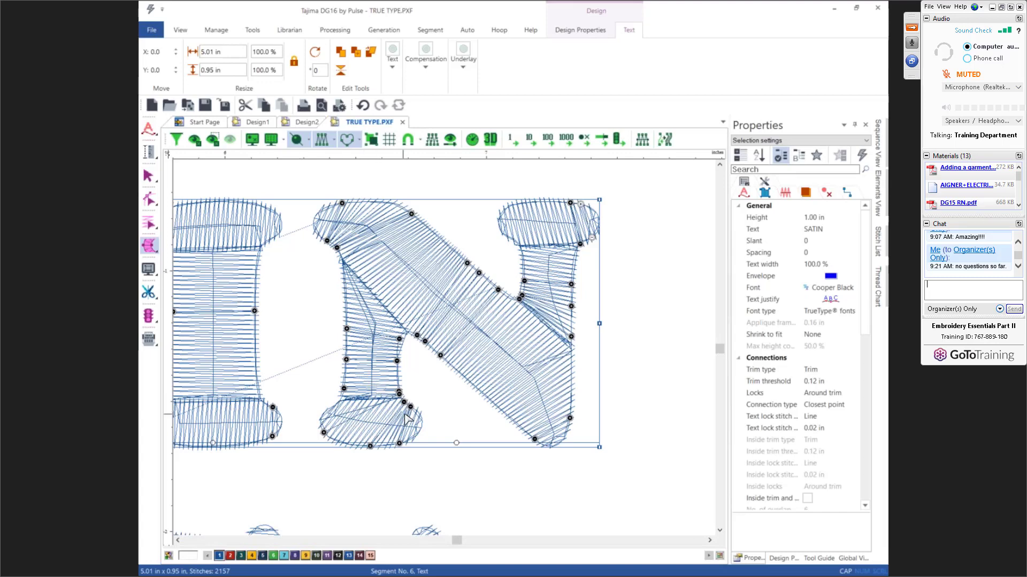
pyautogui.rightClick(323, 438)
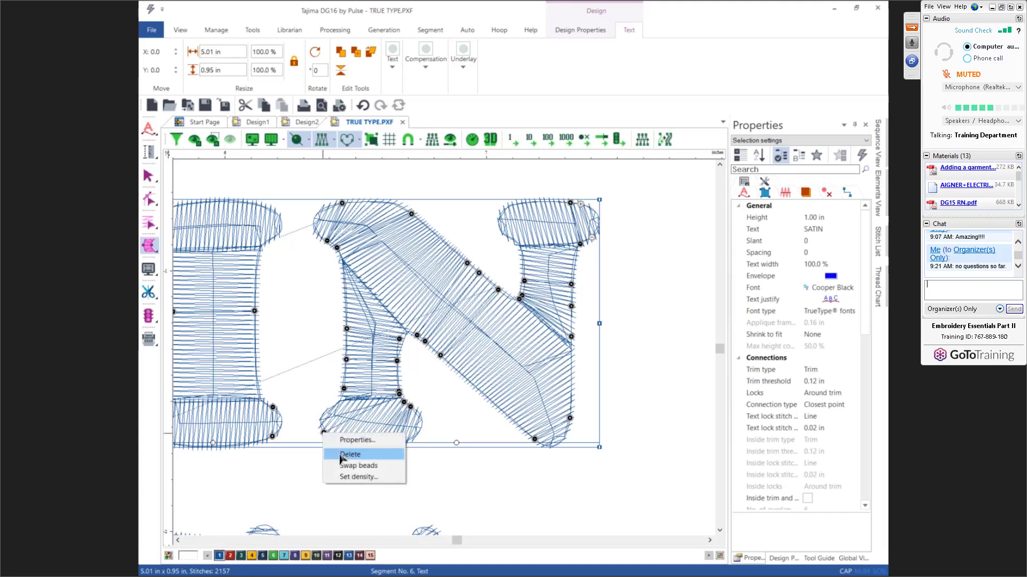
pyautogui.click(344, 451)
pyautogui.rightClick(369, 451)
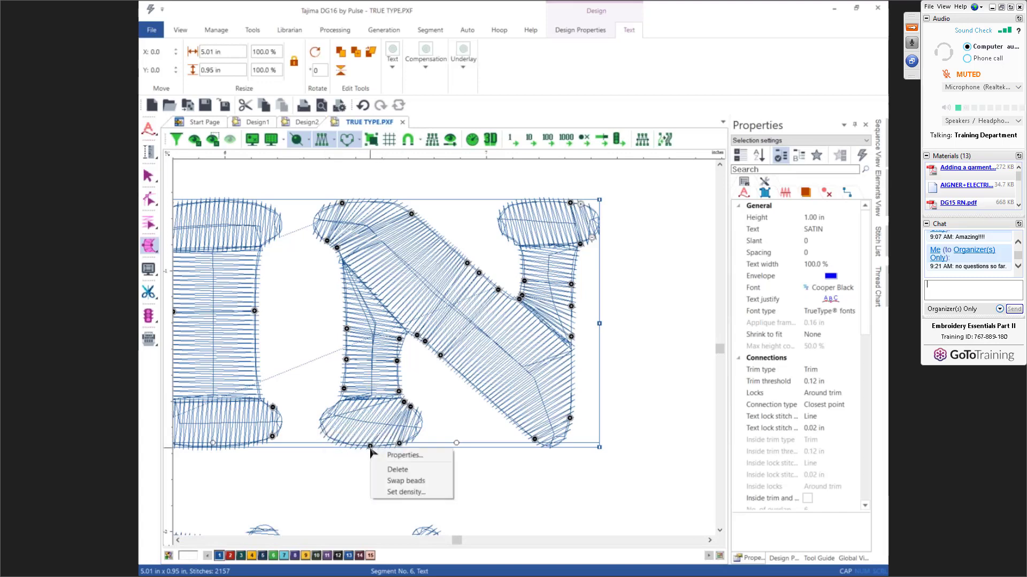
pyautogui.click(402, 468)
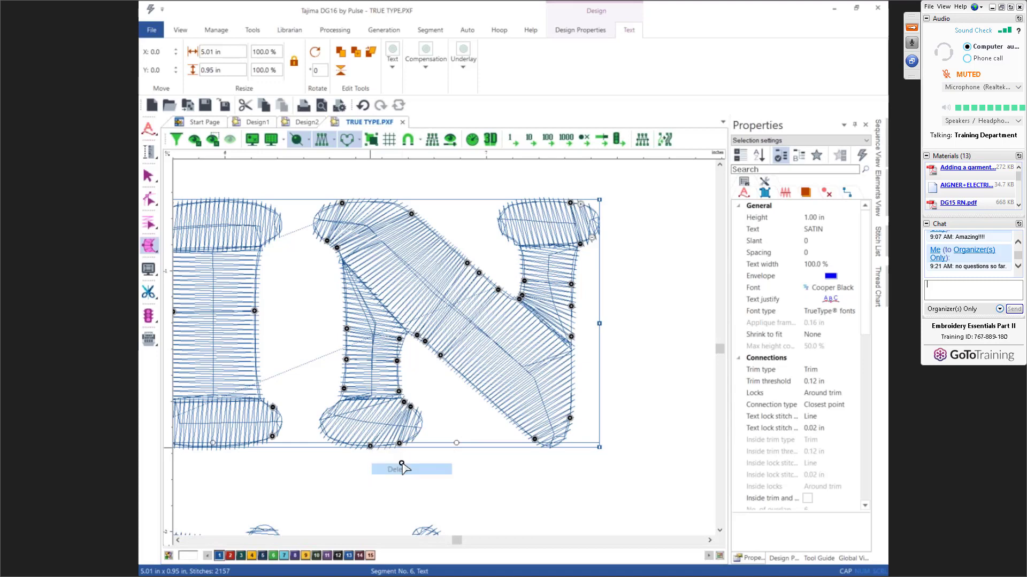
pyautogui.click(413, 439)
pyautogui.moveTo(413, 438); pyautogui.dragTo(408, 440)
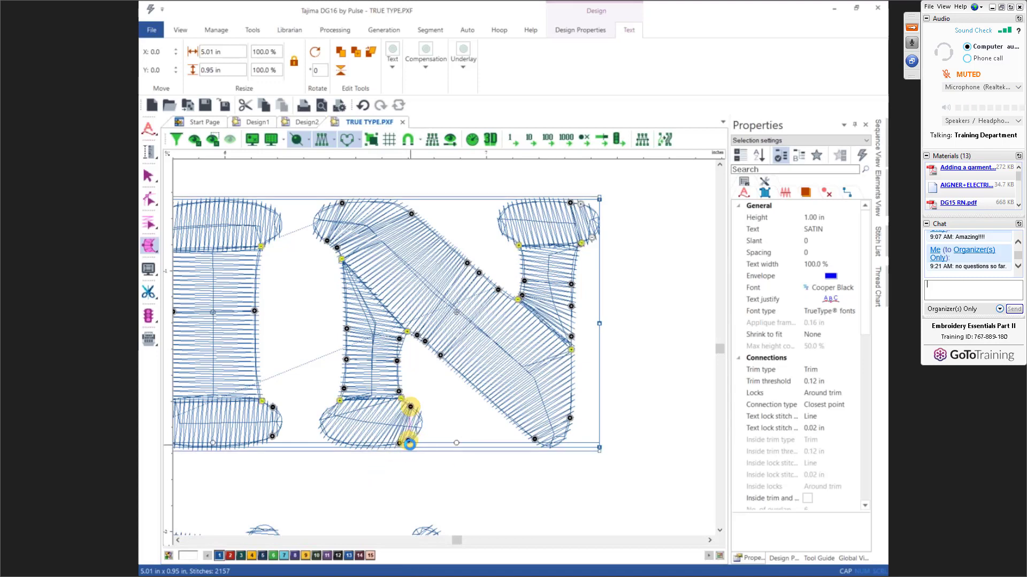
# Delete the N's top-right, upper-left and two right-edge angle nodes, repositioning the top-right serif line
pyautogui.rightClick(570, 204)
pyautogui.click(585, 211)
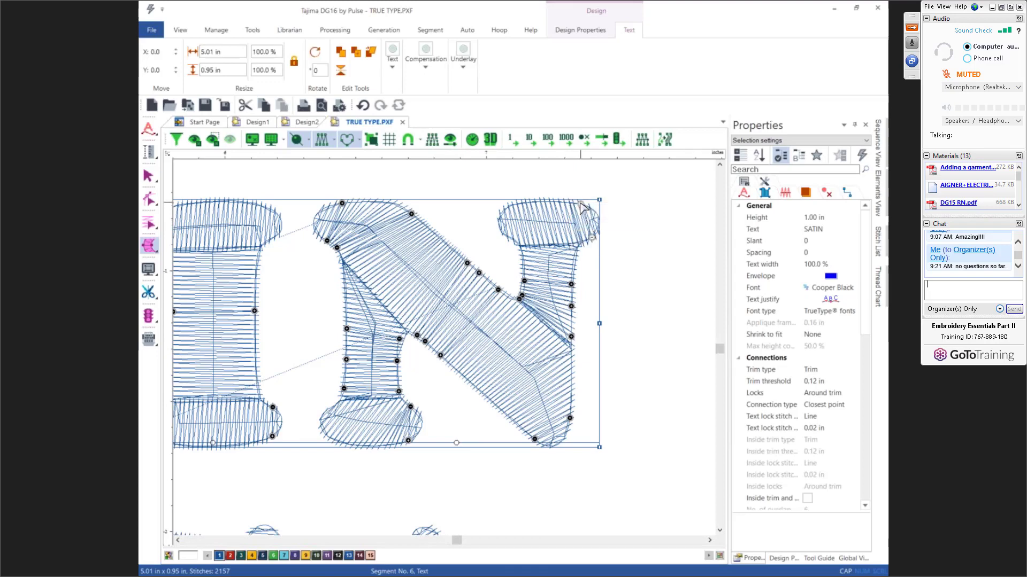
pyautogui.moveTo(583, 209); pyautogui.dragTo(588, 206)
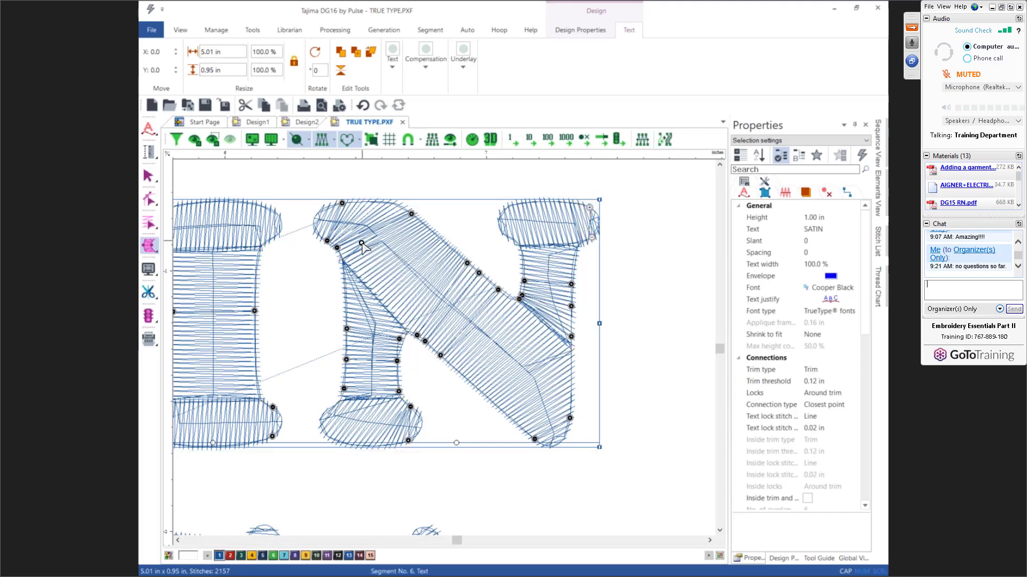
pyautogui.rightClick(337, 248)
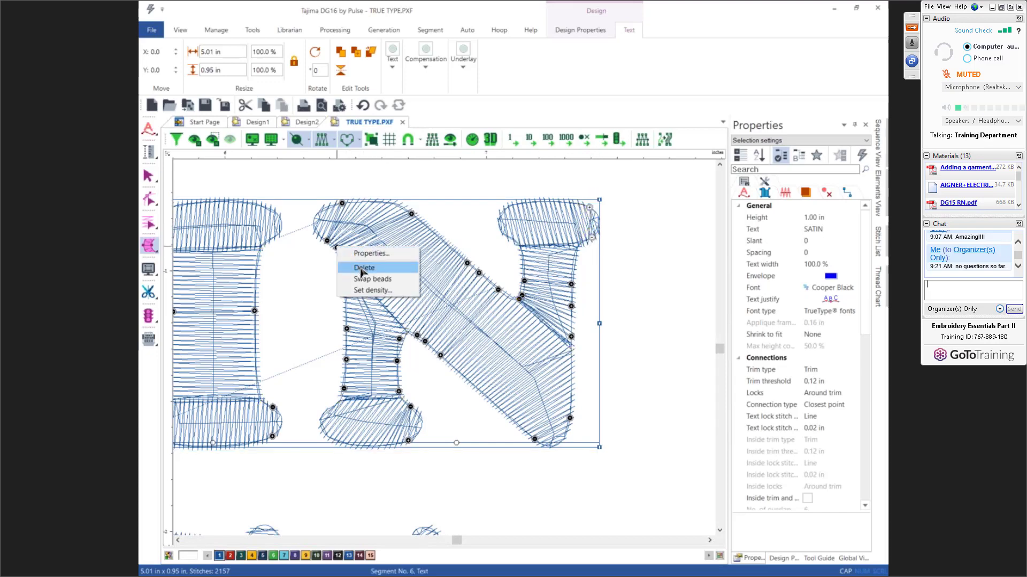
pyautogui.click(361, 268)
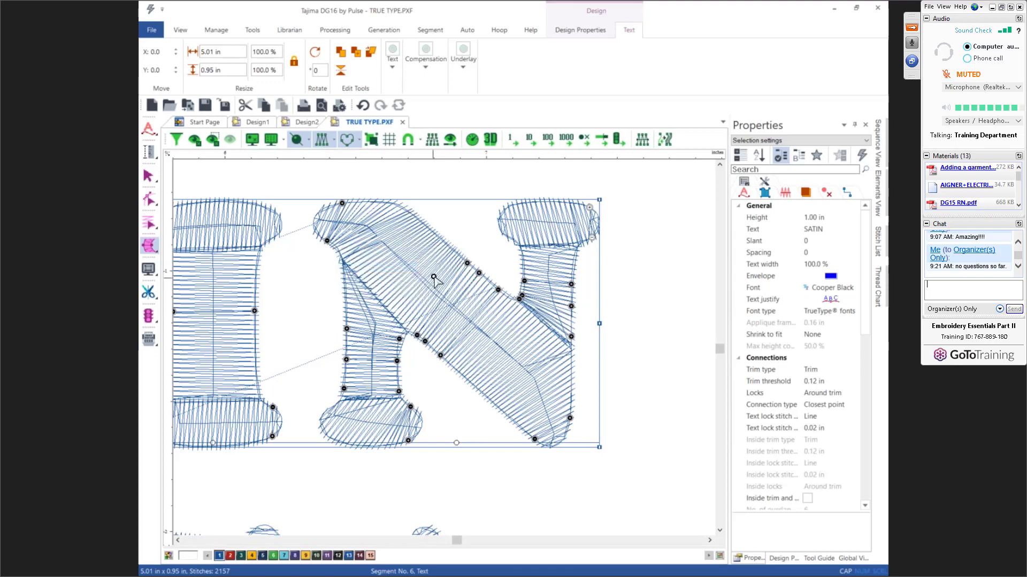
pyautogui.rightClick(572, 338)
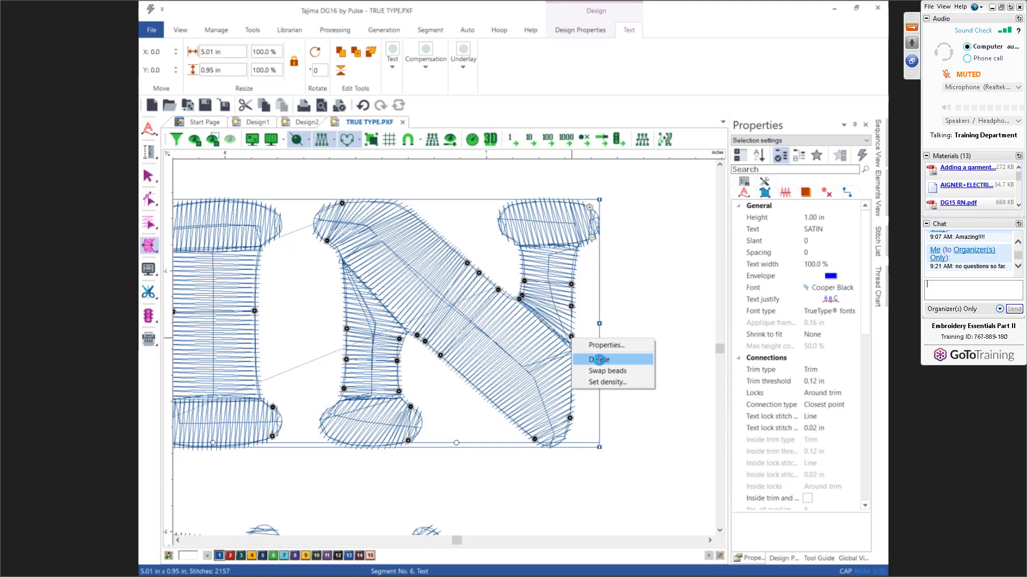
pyautogui.click(599, 359)
pyautogui.rightClick(571, 304)
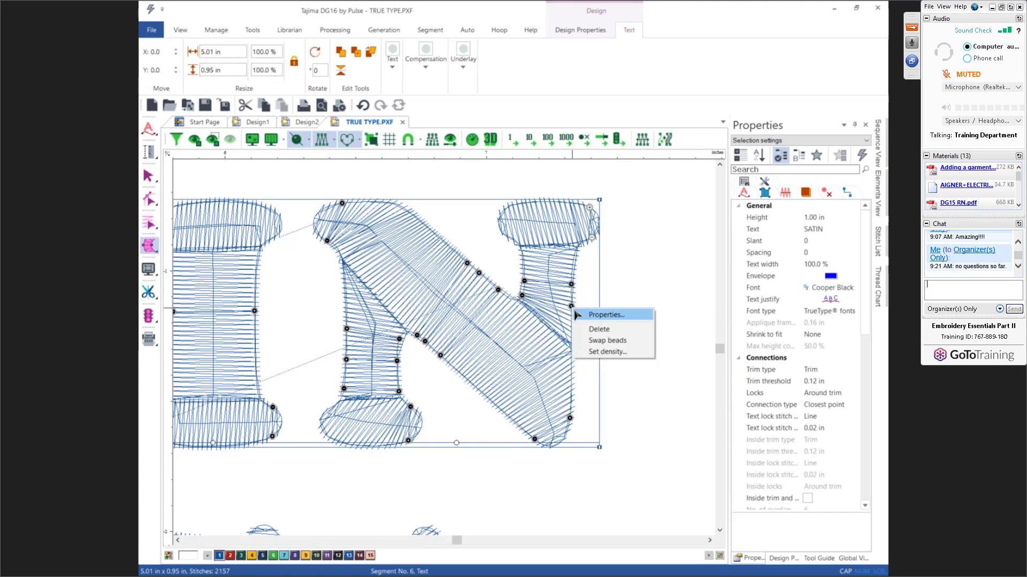
pyautogui.click(592, 335)
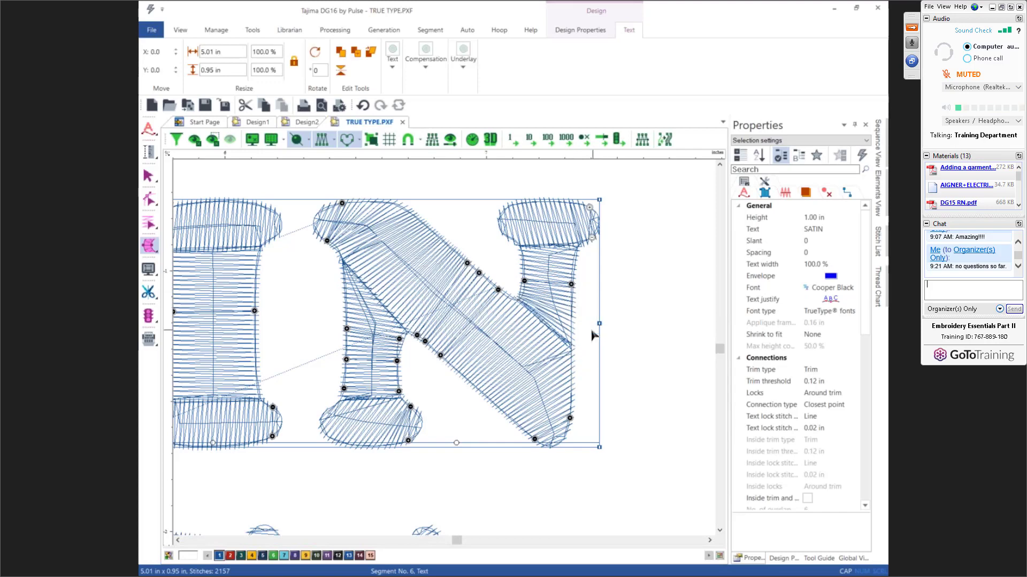
# Delete the angle nodes on the N's left stem and its foot, then exit angle editing
pyautogui.click(572, 285)
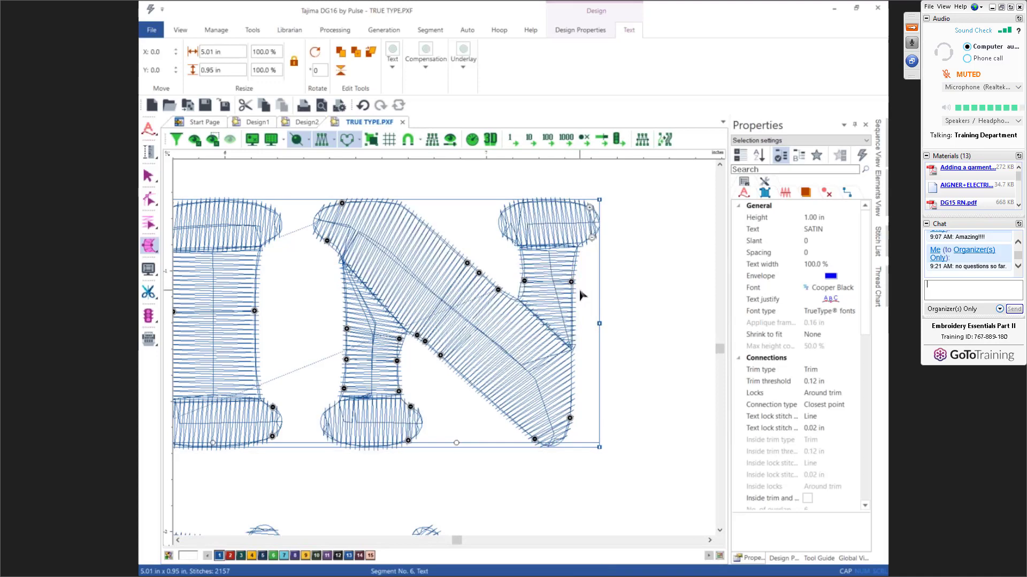
pyautogui.rightClick(348, 335)
pyautogui.click(374, 350)
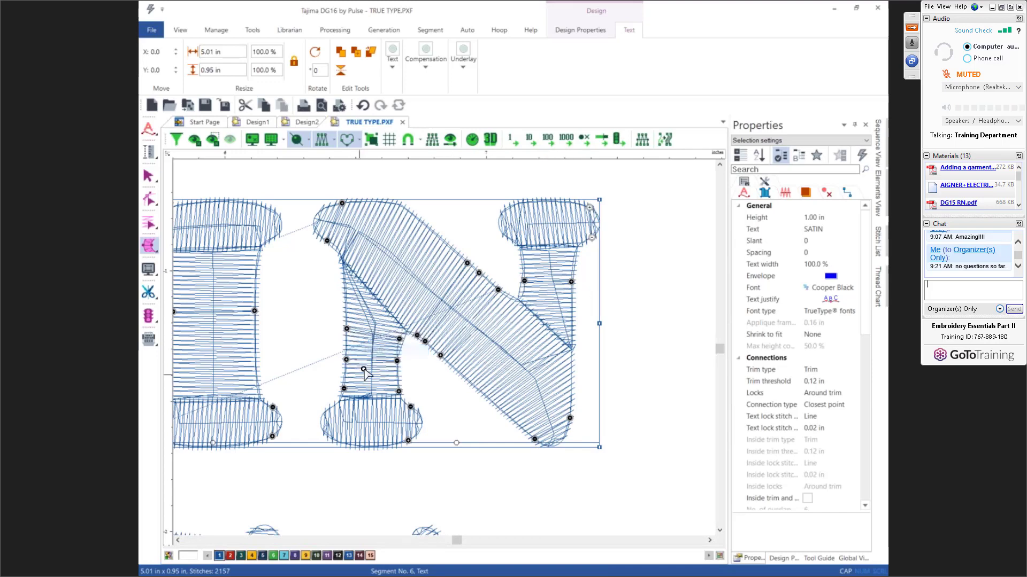
pyautogui.rightClick(343, 391)
pyautogui.click(353, 409)
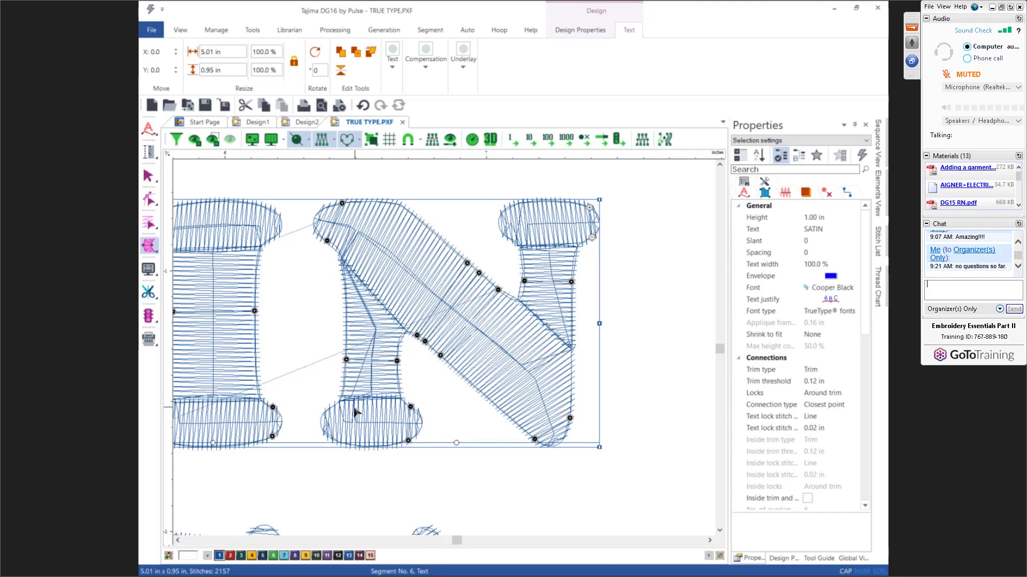
pyautogui.press('Escape')
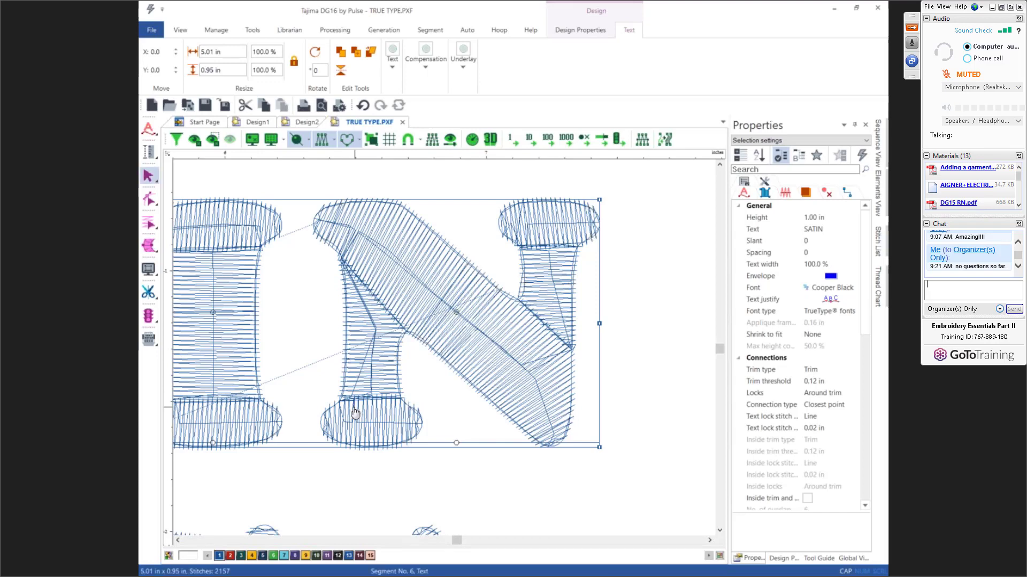
# Zoom to fit the whole design, deselect SATIN, and send the chat reply 'No questions so far. Really amazing stuff.'
pyautogui.press('0')
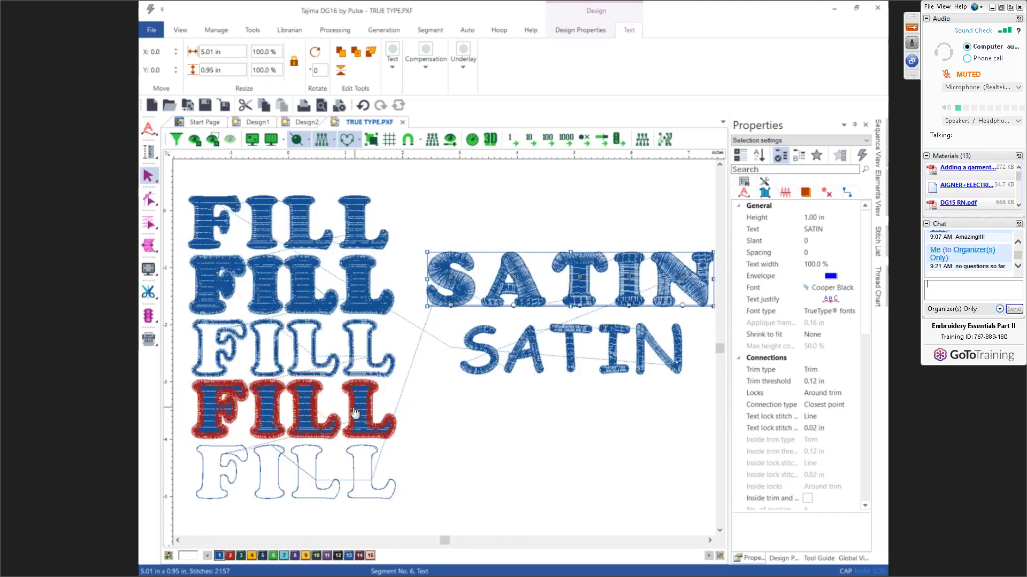
pyautogui.click(454, 238)
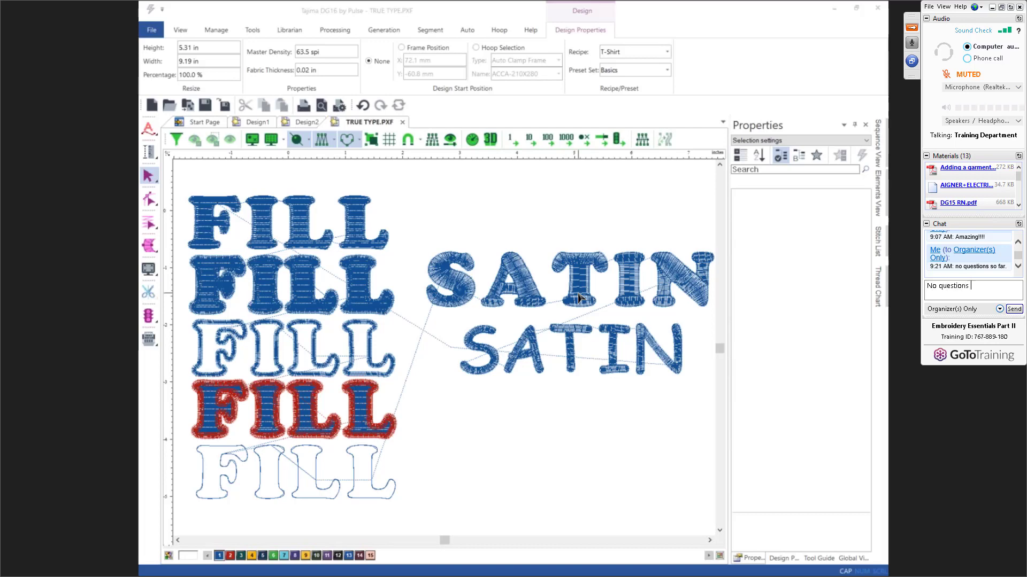
pyautogui.write('so far. Really aai')
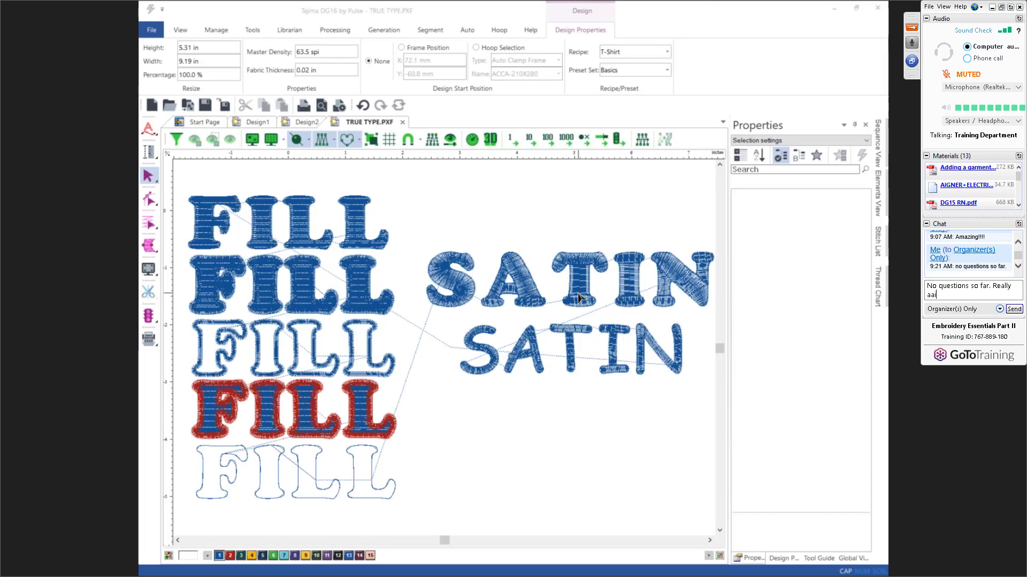
pyautogui.press('BackSpace')
pyautogui.press('BackSpace')
pyautogui.press('BackSpace')
pyautogui.write('amazing stuff.')
pyautogui.press('Return')
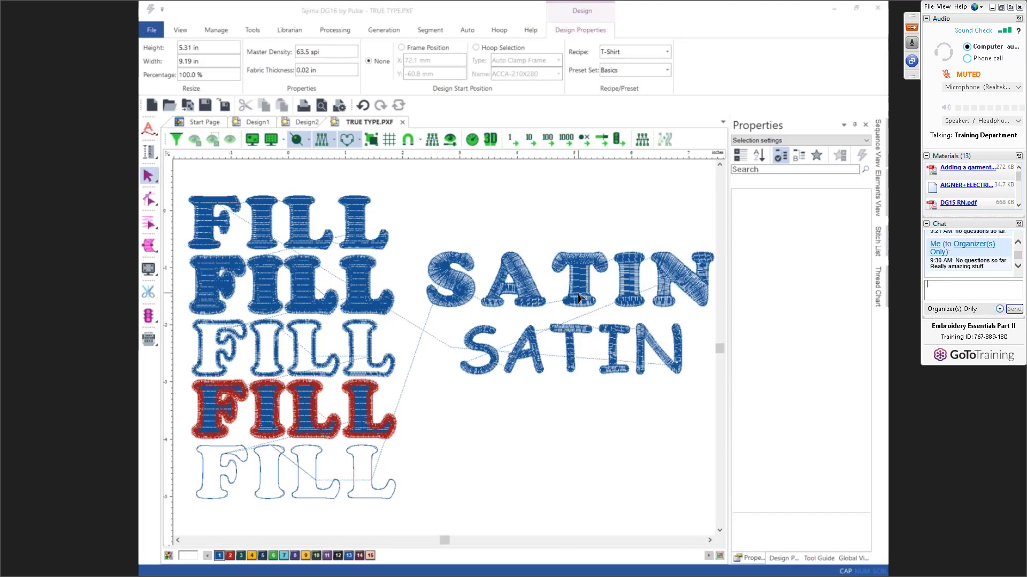